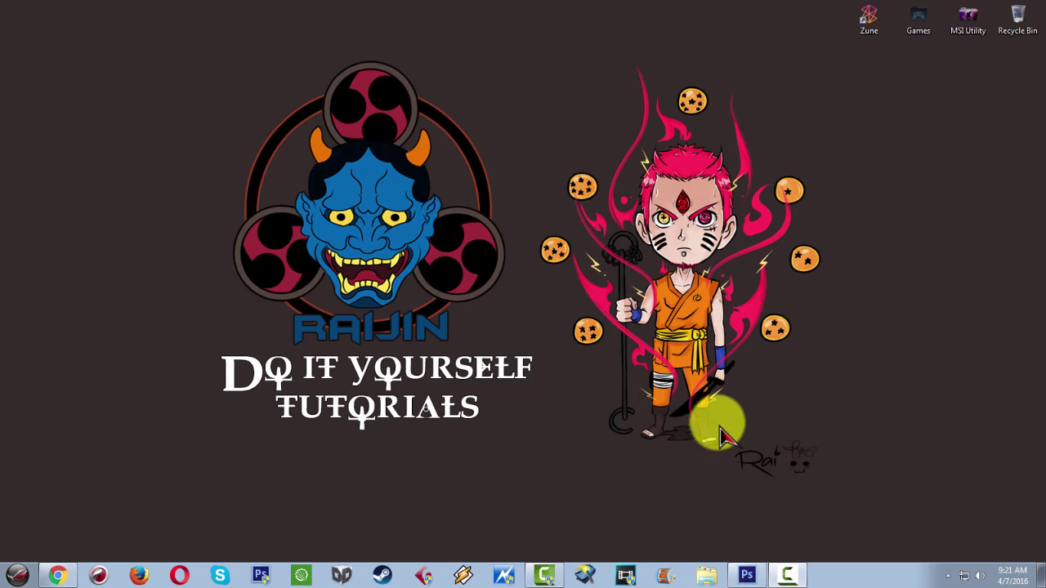
Bring the already open Photoshop window to the front from the taskbar
{"action": "left_click", "coordinate": [746, 575]}
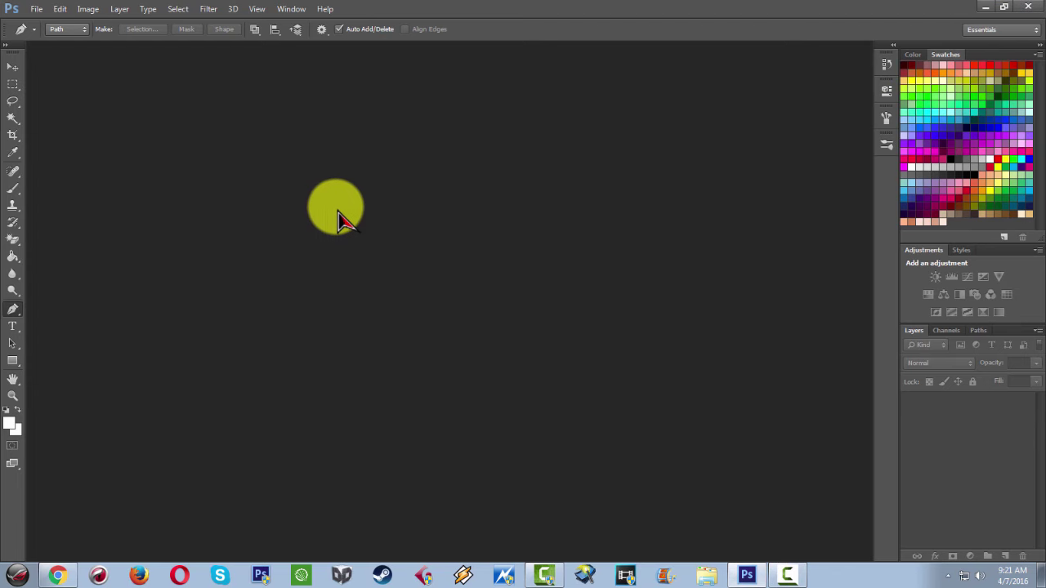
Create a new 2000 × 2000 px, 300 ppi document
{"action": "left_click", "coordinate": [36, 9]}
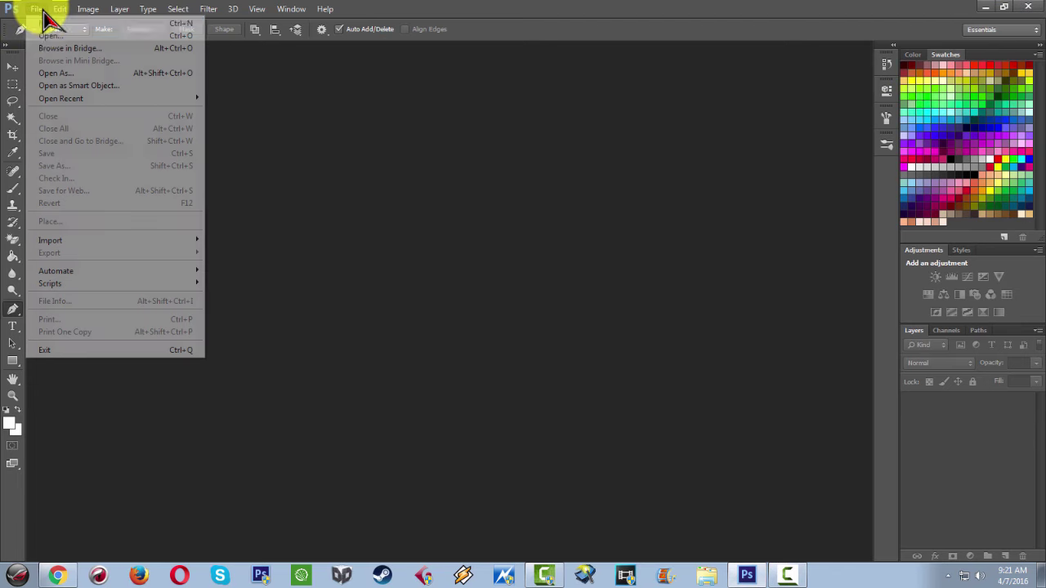
{"action": "left_click", "coordinate": [33, 23]}
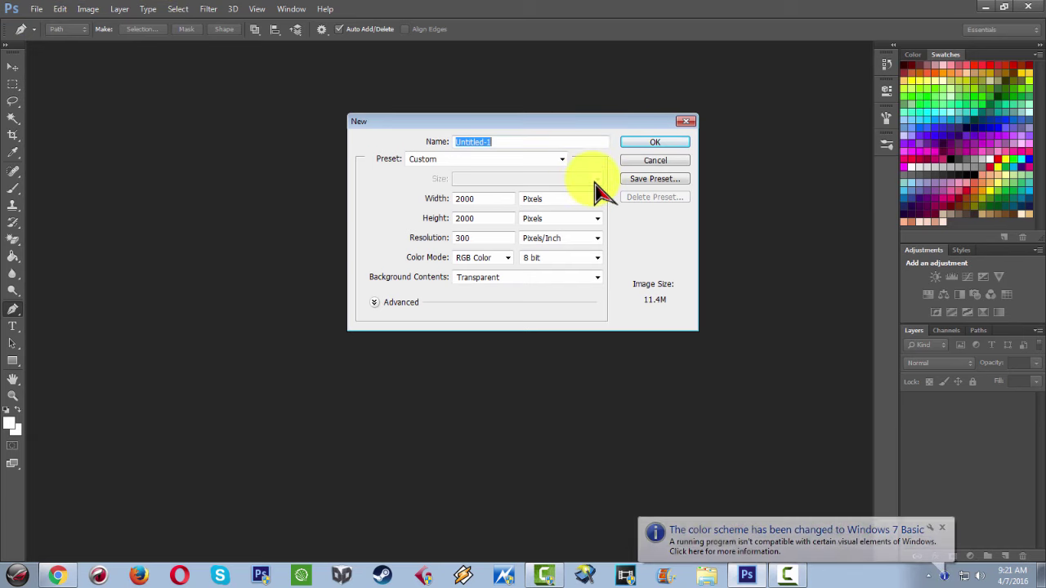
{"action": "left_click", "coordinate": [654, 144]}
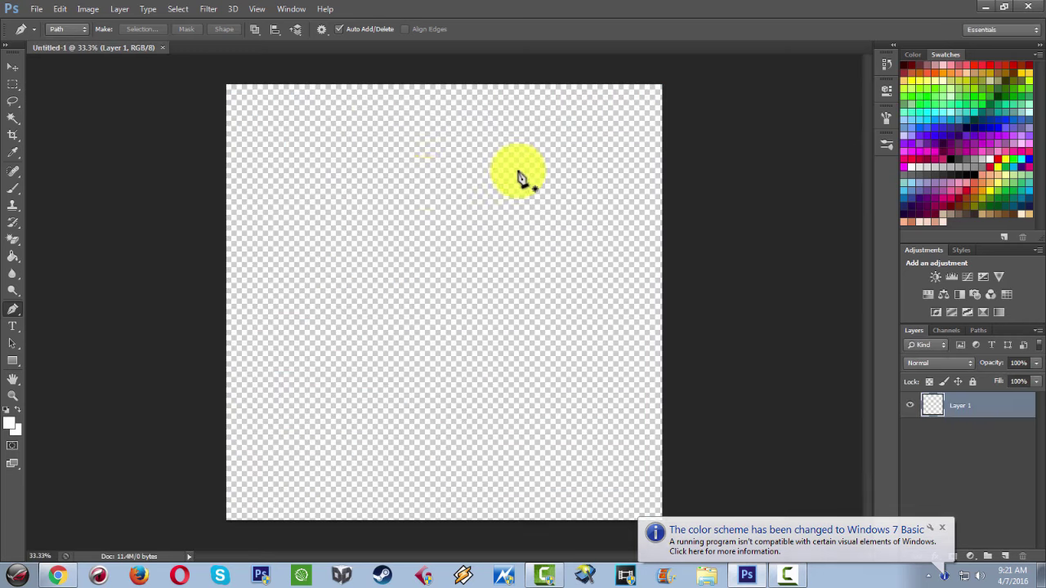
Fill the canvas with white using the Paint Bucket and set black as the painting colour
{"action": "left_click", "coordinate": [13, 256]}
{"action": "left_click", "coordinate": [636, 291]}
{"action": "left_click", "coordinate": [968, 174]}
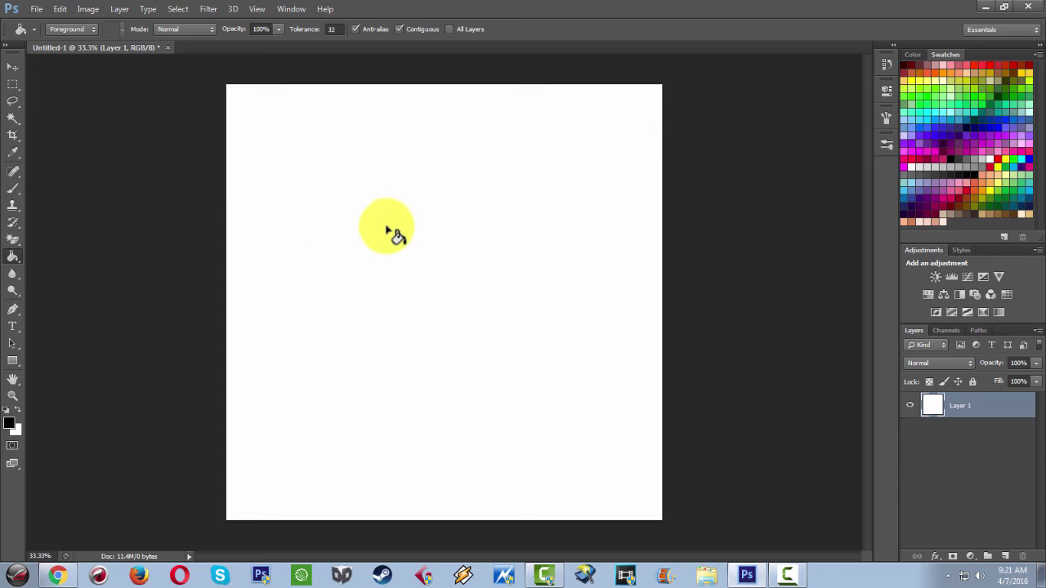
Select the Brush tool, at 35 px, 100% opacity and 62% flow
{"action": "left_click", "coordinate": [15, 193]}
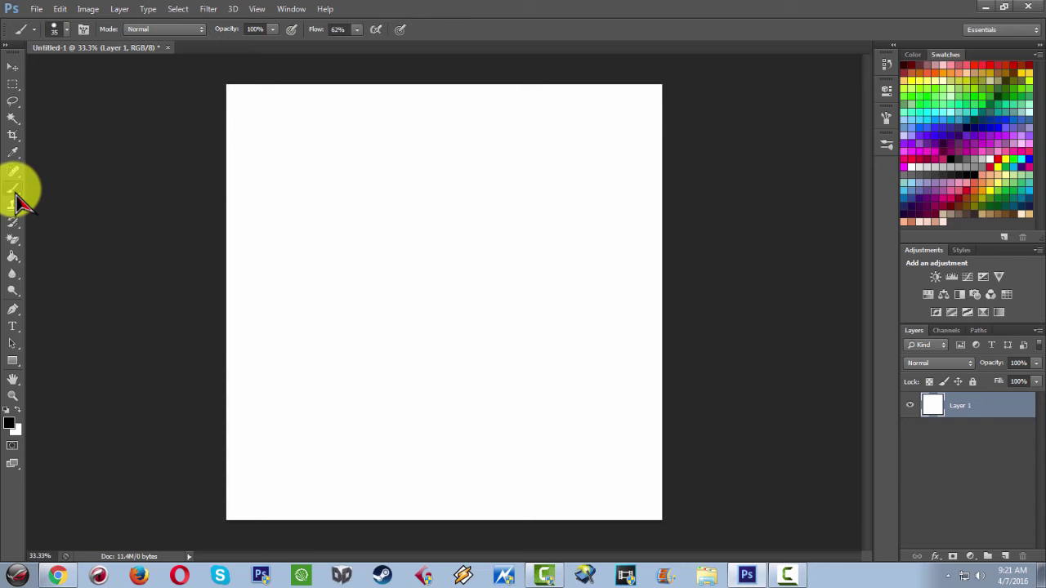
Choose the round brush preset from Brush Presets and show the Brush settings panel
{"action": "left_click", "coordinate": [888, 150]}
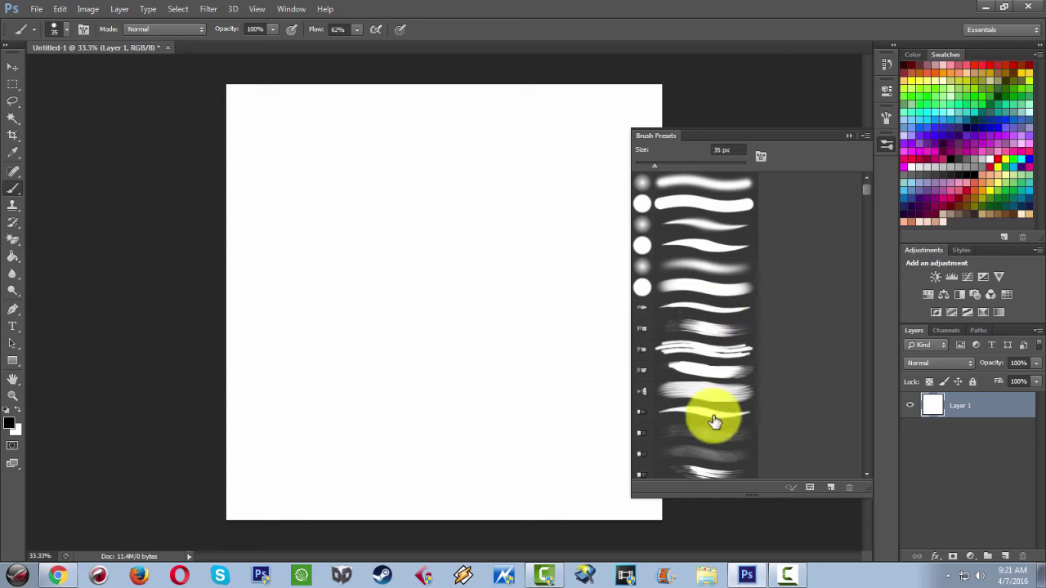
{"action": "left_click", "coordinate": [732, 208]}
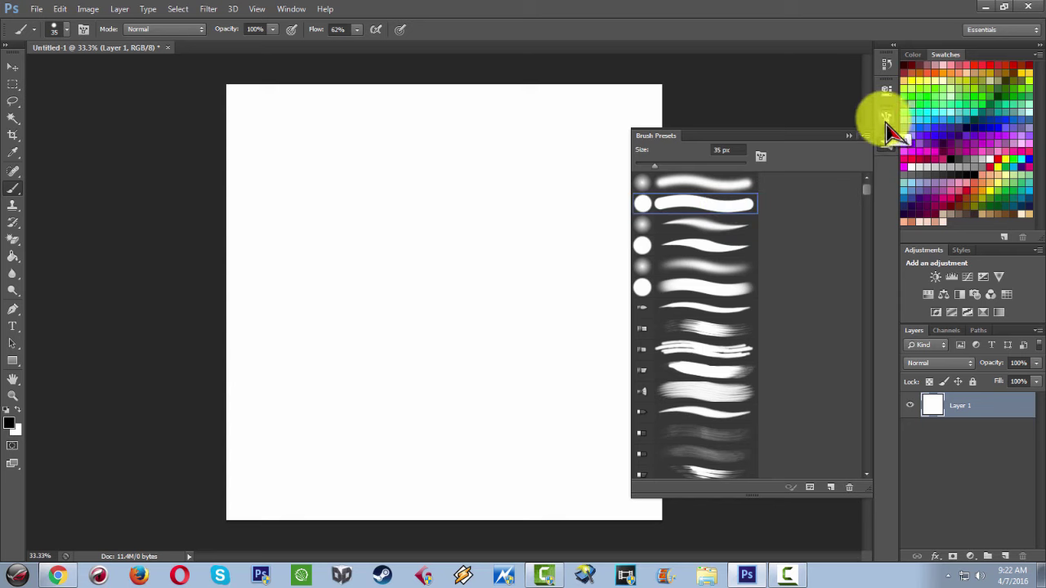
{"action": "left_click", "coordinate": [887, 120]}
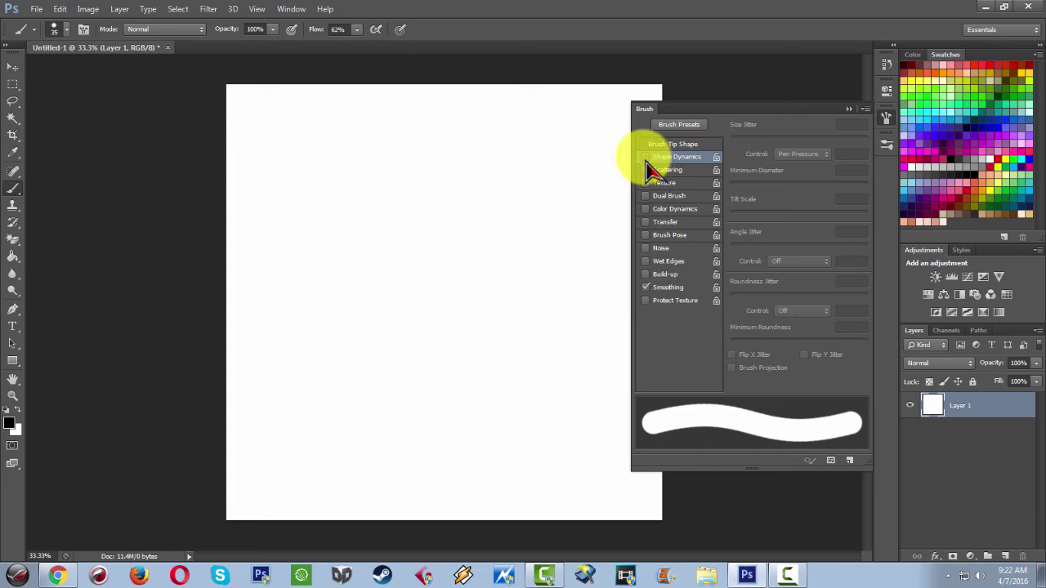
Enable Shape Dynamics with Pen Pressure size, 10% minimum diameter and Smoothing, then collapse the panel
{"action": "left_click", "coordinate": [648, 158]}
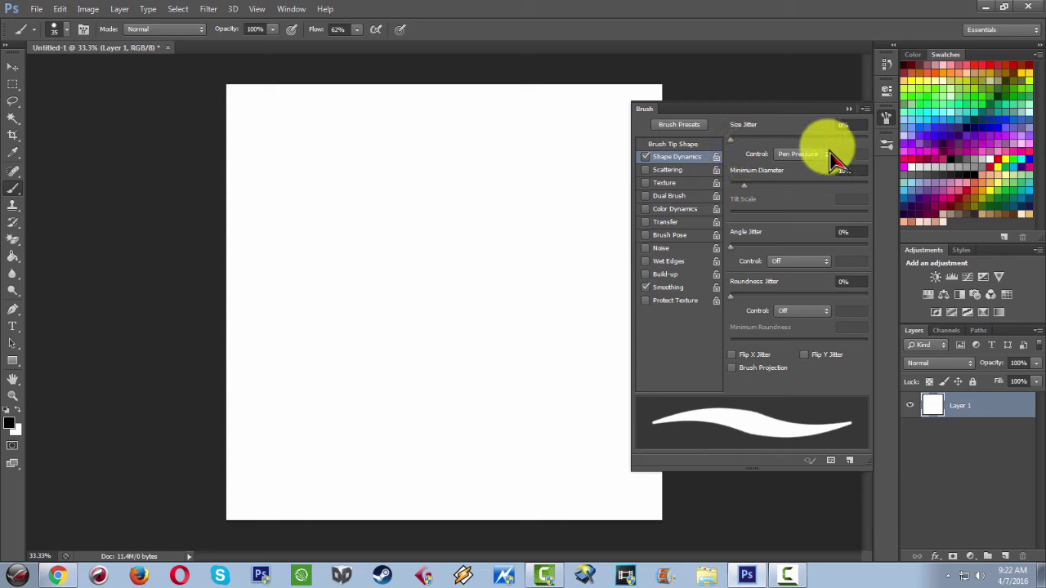
{"action": "left_click", "coordinate": [802, 155]}
{"action": "left_click", "coordinate": [798, 190]}
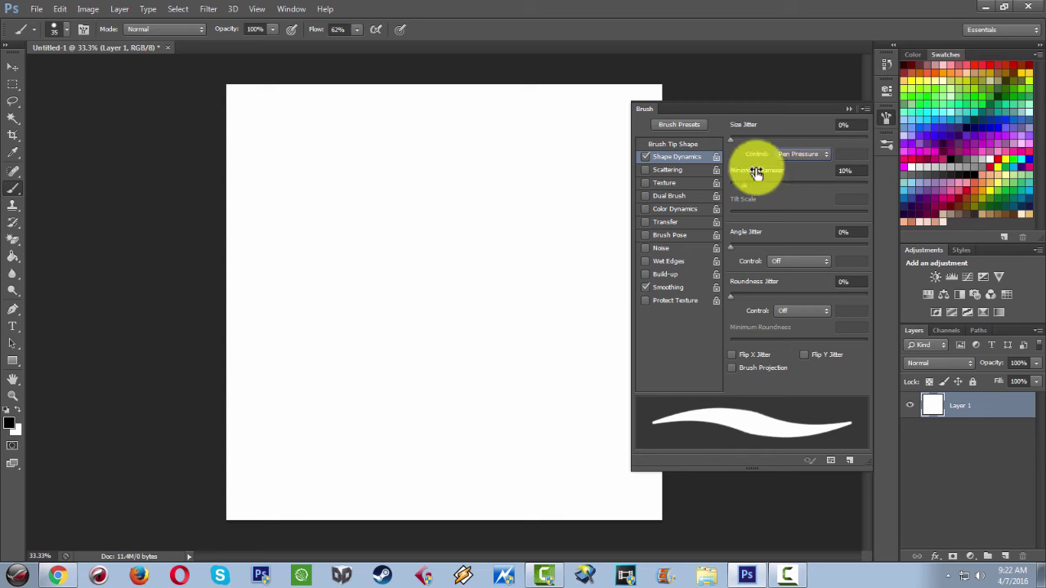
{"action": "mouse_move", "coordinate": [744, 185]}
{"action": "left_mouse_down"}
{"action": "mouse_move", "coordinate": [871, 194]}
{"action": "mouse_move", "coordinate": [738, 198]}
{"action": "left_mouse_up"}
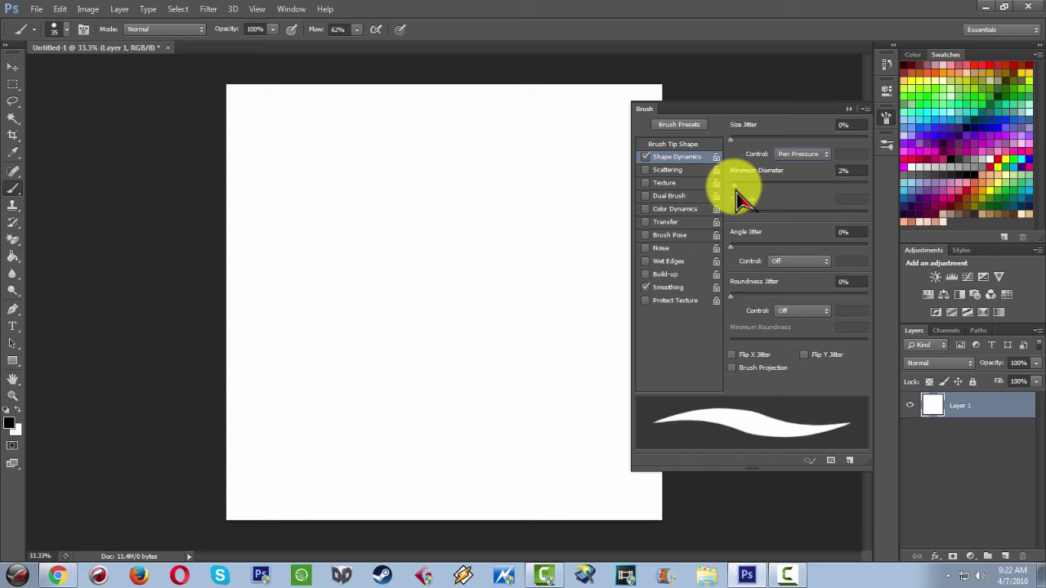
{"action": "left_click_drag", "start_coordinate": [737, 197], "coordinate": [747, 198]}
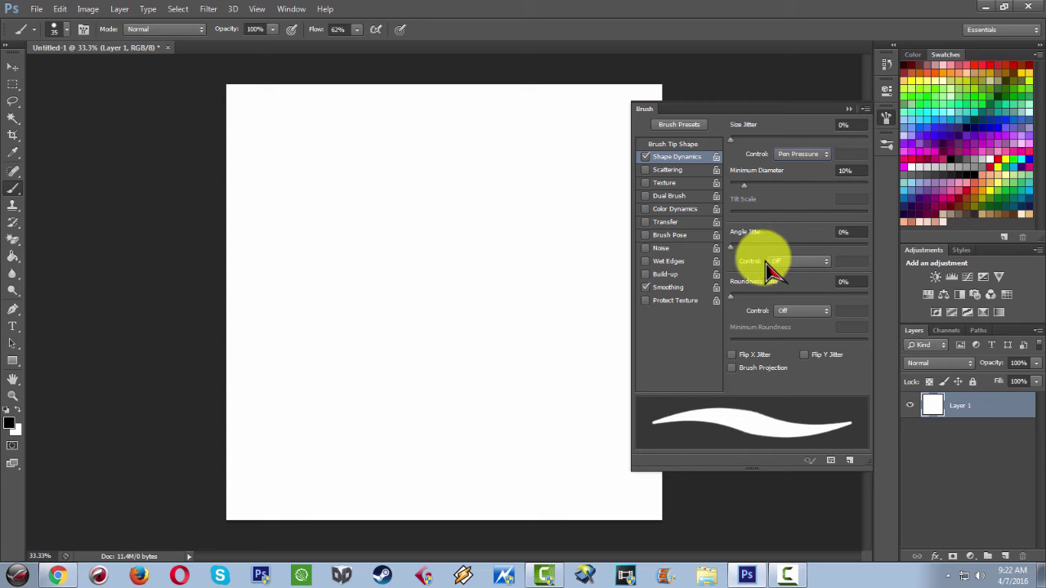
{"action": "left_click", "coordinate": [646, 287]}
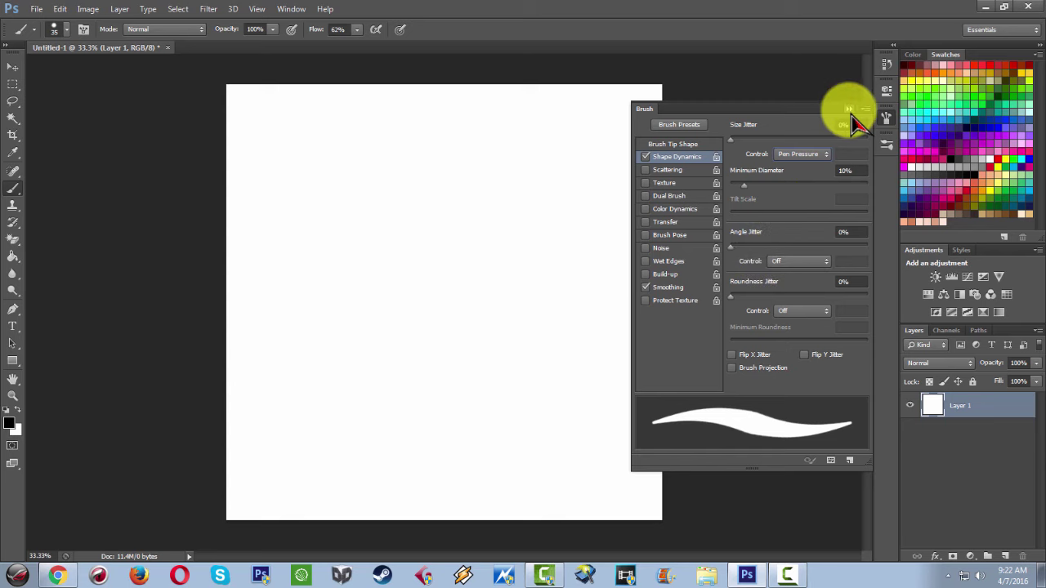
{"action": "left_click", "coordinate": [849, 109]}
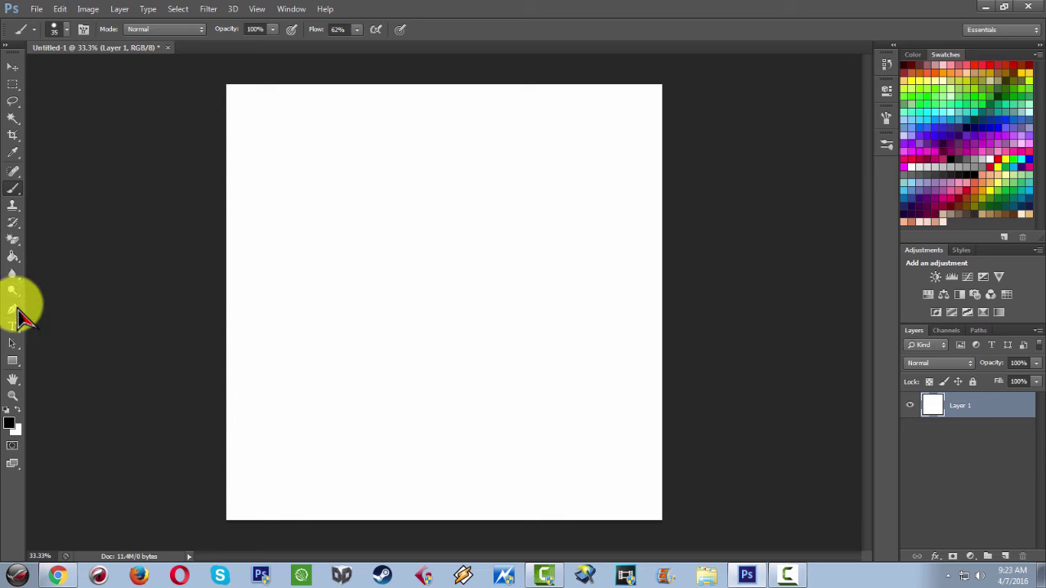
Select the Pen tool, zoom in, and add an empty Layer 2 with Ctrl+Shift+N
{"action": "left_click", "coordinate": [13, 309]}
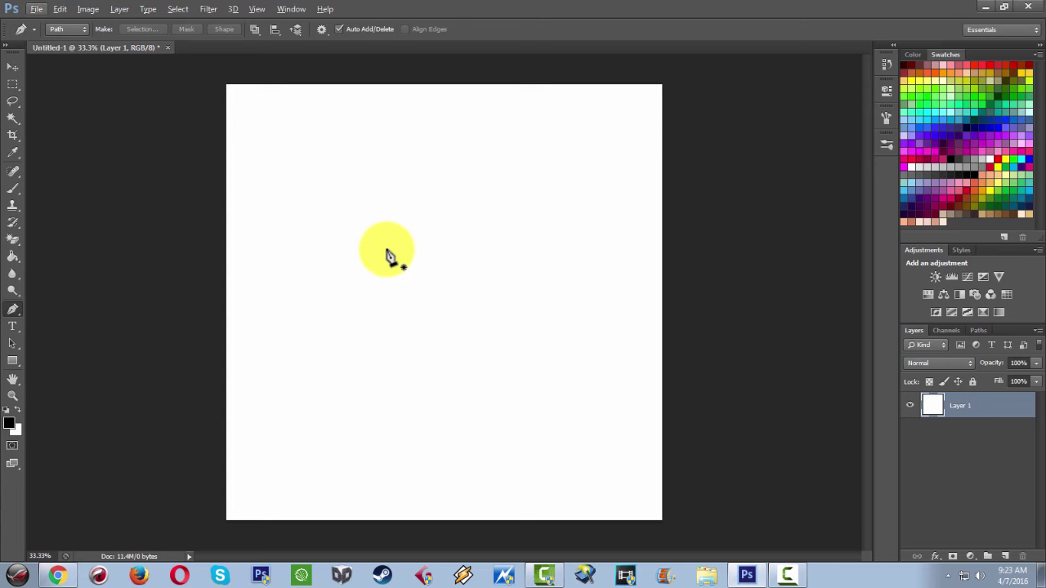
{"action": "scroll", "coordinate": [368, 239], "scroll_direction": "up", "scroll_amount": 1}
{"action": "scroll", "coordinate": [384, 249], "scroll_direction": "up", "scroll_amount": 1}
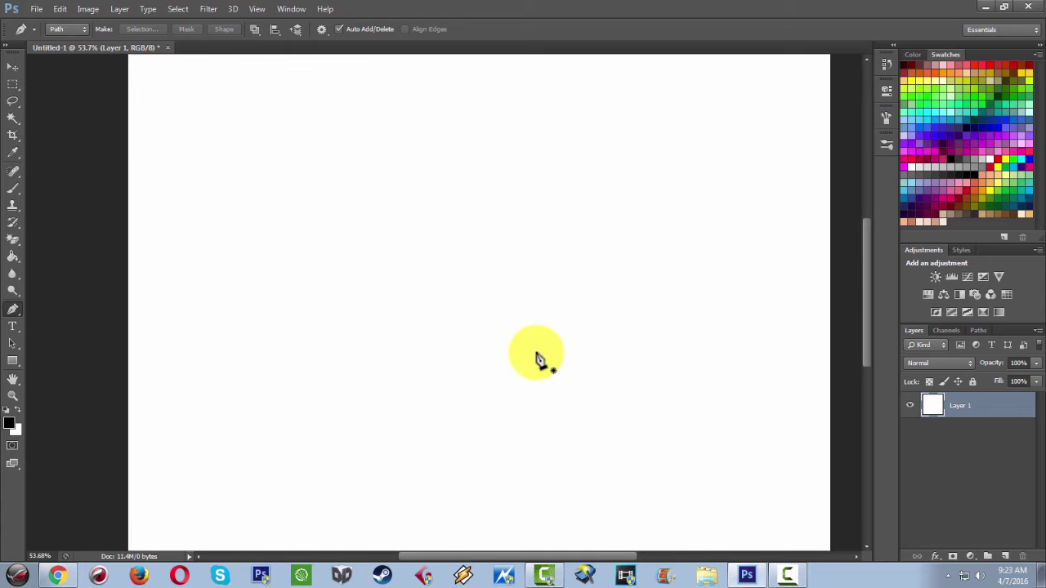
{"action": "scroll", "coordinate": [426, 290], "scroll_direction": "up", "scroll_amount": 1}
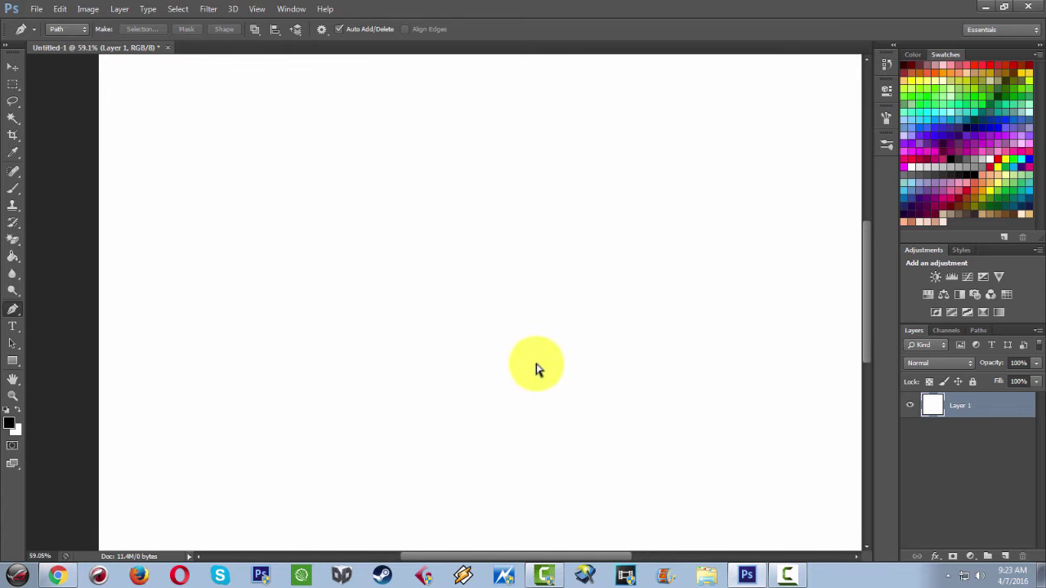
{"action": "key", "text": "ctrl+shift+n"}
{"action": "key", "text": "Return"}
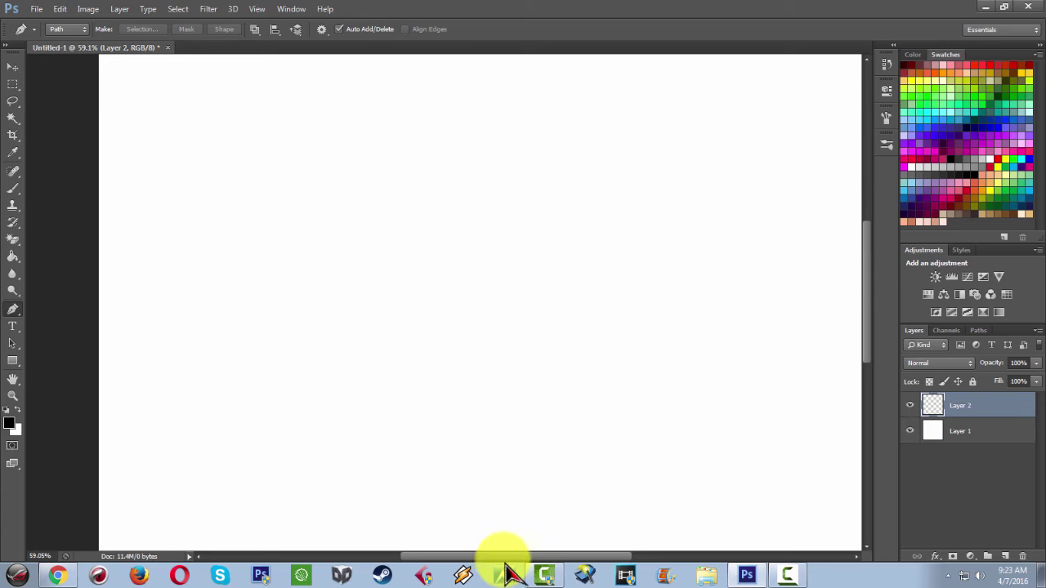
Draw a four-anchor pen curve from the upper left sweeping down and round to the right
{"action": "mouse_move", "coordinate": [504, 557]}
{"action": "left_mouse_down"}
{"action": "mouse_move", "coordinate": [457, 561]}
{"action": "mouse_move", "coordinate": [480, 557]}
{"action": "left_mouse_up"}
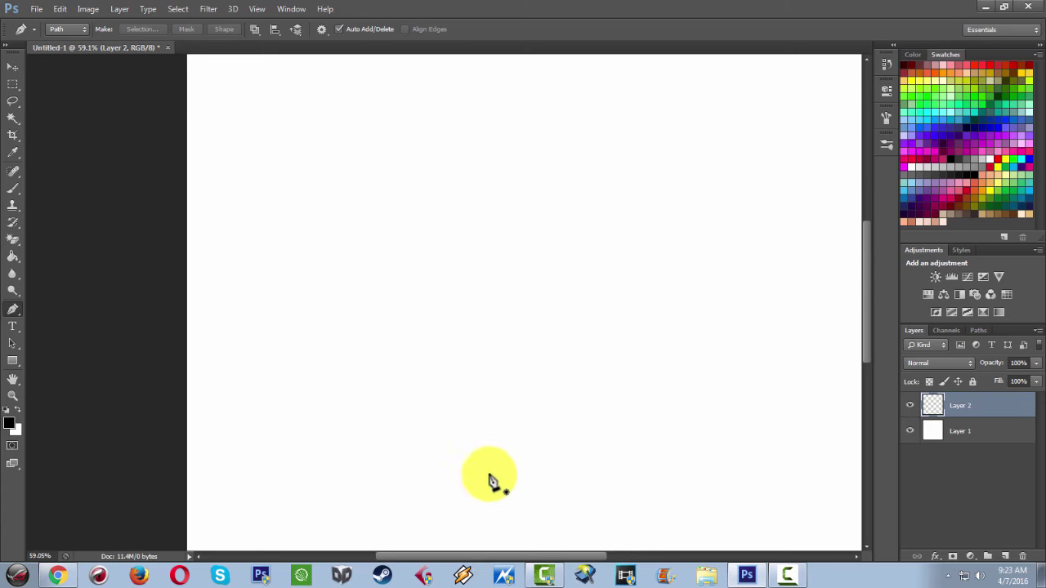
{"action": "left_click", "coordinate": [336, 163]}
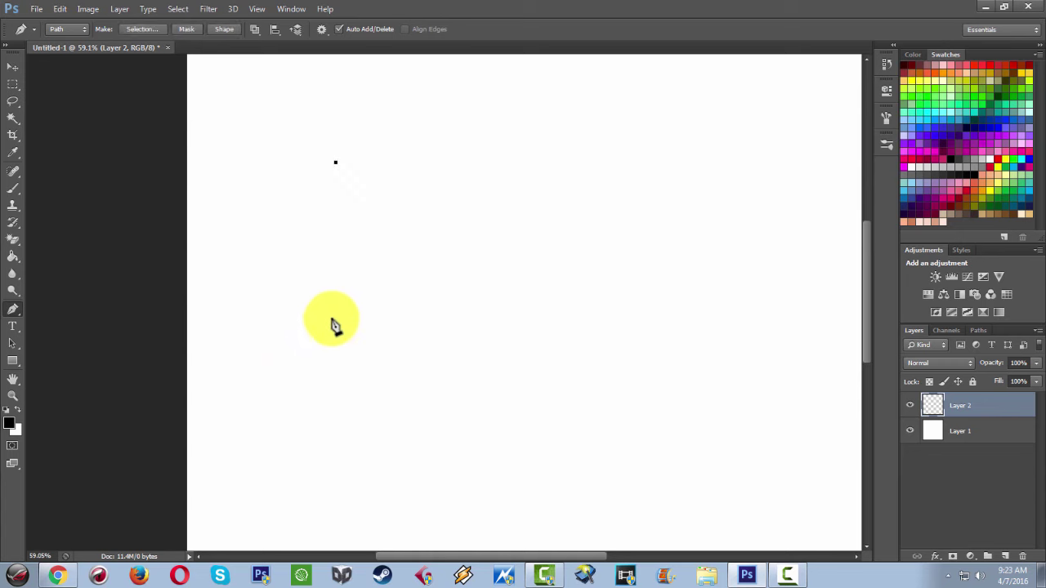
{"action": "left_click_drag", "start_coordinate": [350, 266], "coordinate": [341, 292]}
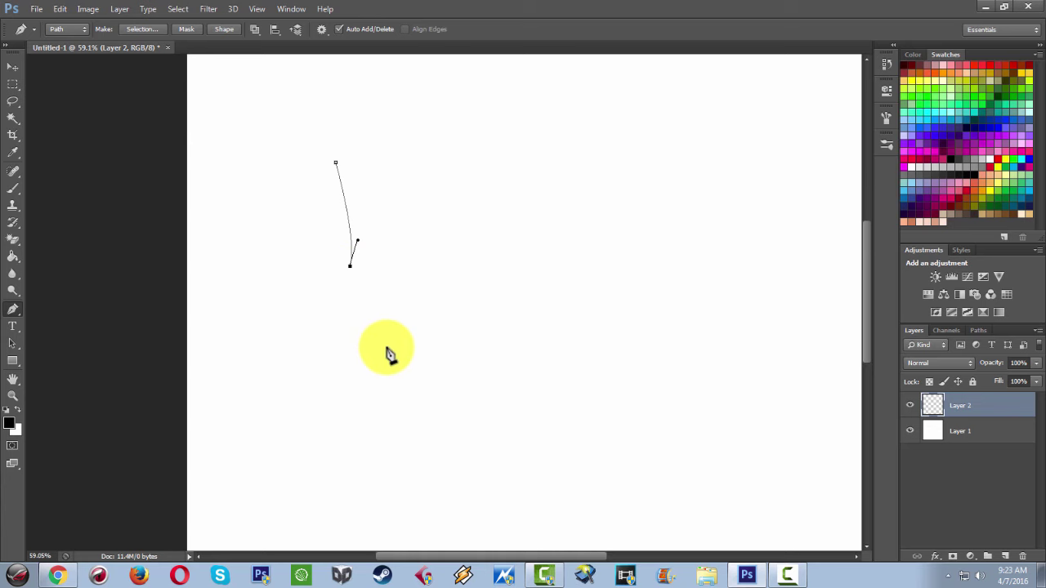
{"action": "left_click_drag", "start_coordinate": [409, 358], "coordinate": [483, 392]}
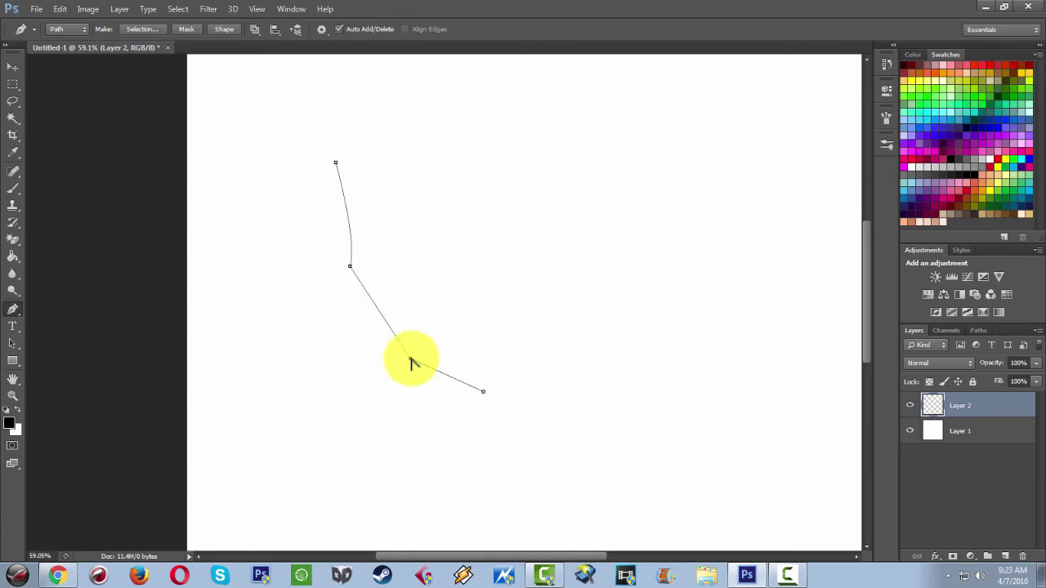
{"action": "left_click_drag", "start_coordinate": [411, 361], "coordinate": [463, 387]}
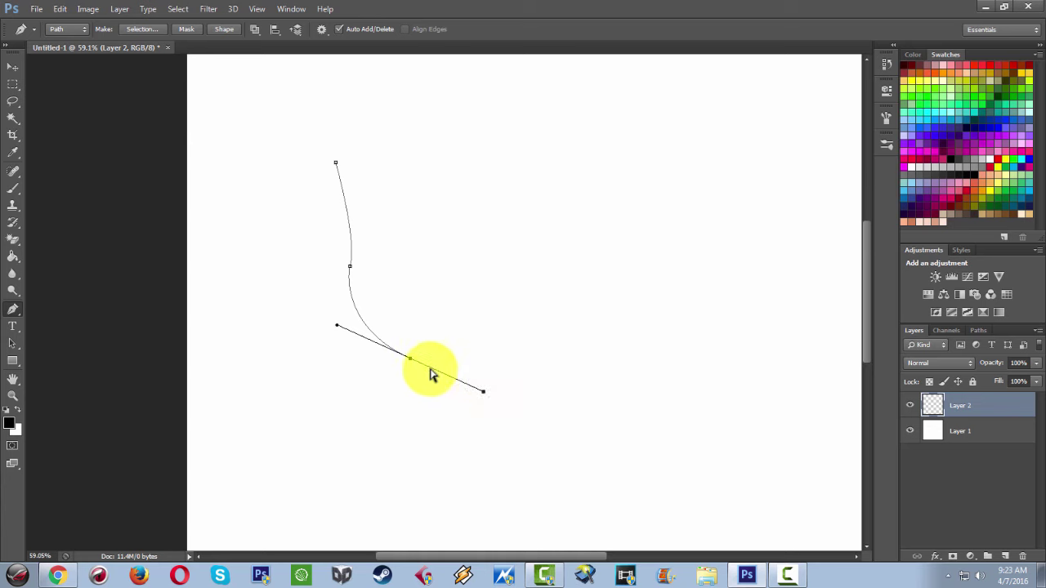
{"action": "key", "text": "ctrl+z"}
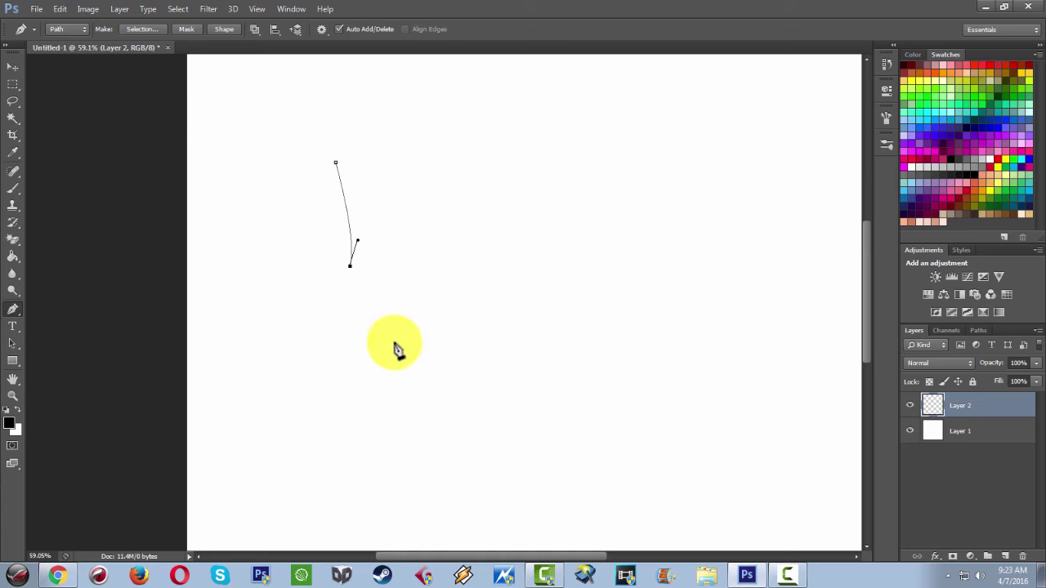
{"action": "left_click_drag", "start_coordinate": [467, 382], "coordinate": [474, 385]}
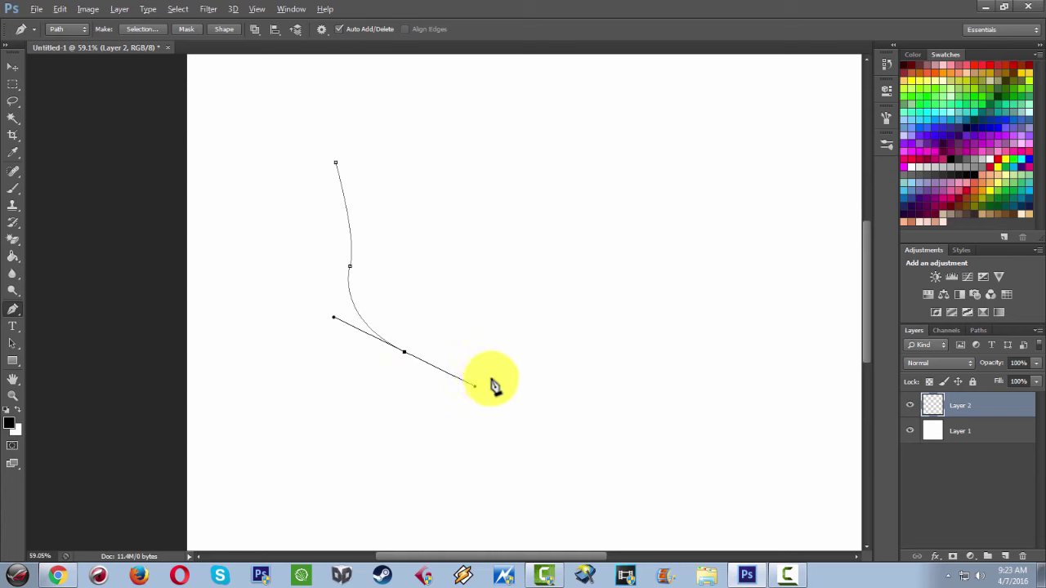
{"action": "left_click", "coordinate": [405, 353]}
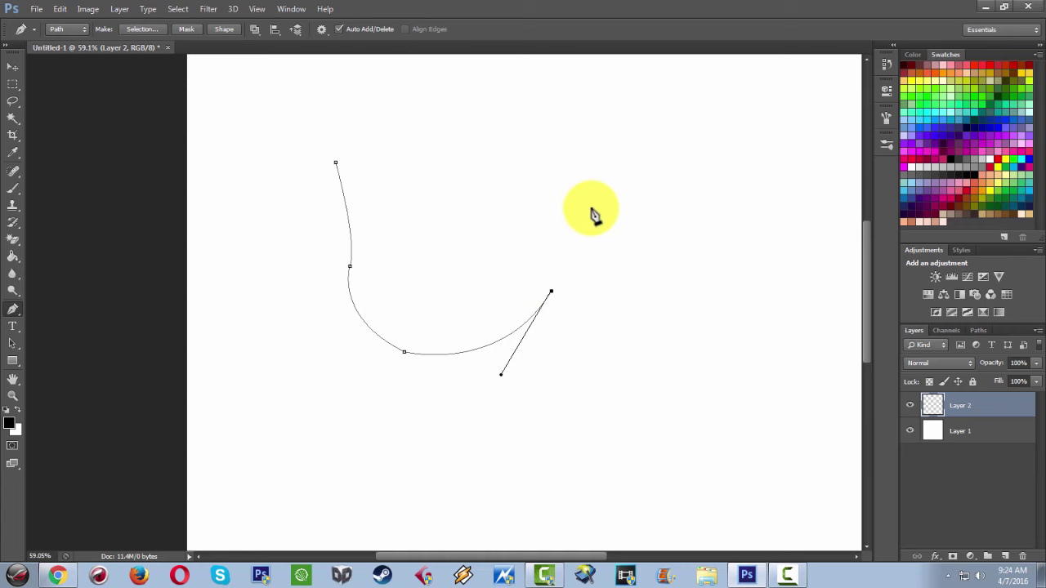
Stroke the path with the Brush tool, Simulate Pressure unchecked, for an even-width black line
{"action": "right_click", "coordinate": [527, 210]}
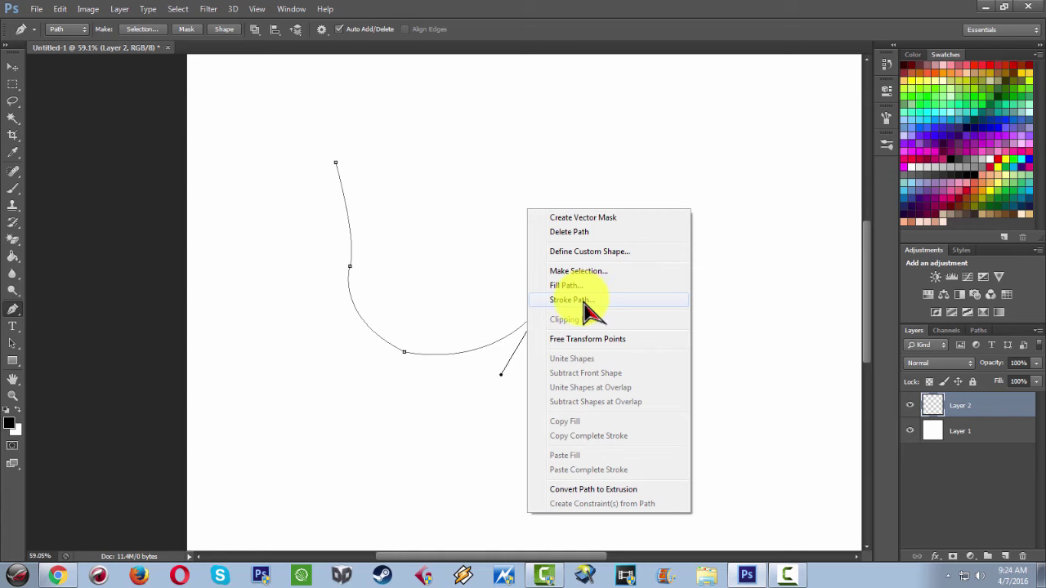
{"action": "left_click", "coordinate": [572, 300]}
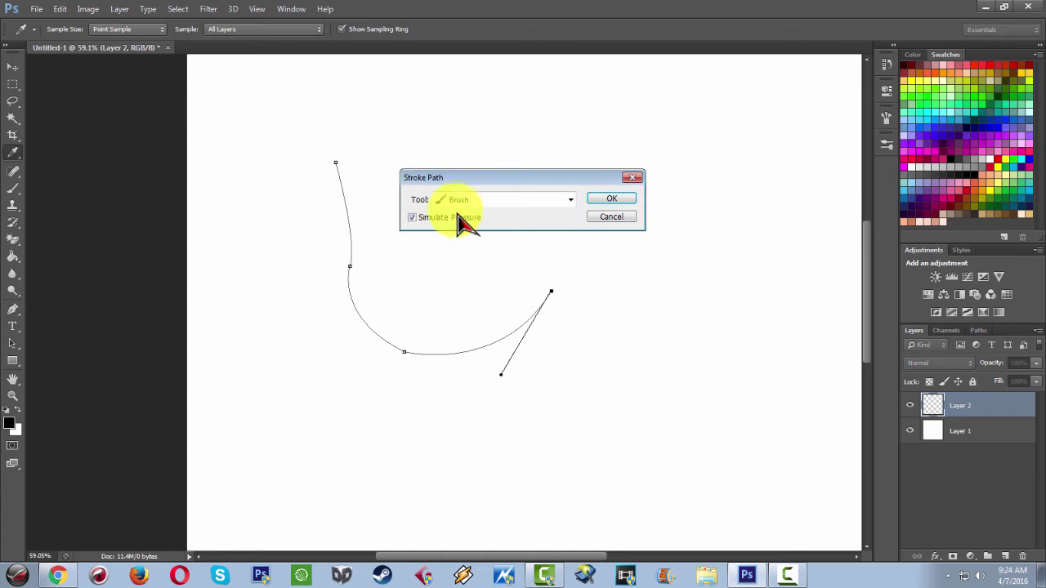
{"action": "left_click", "coordinate": [540, 202]}
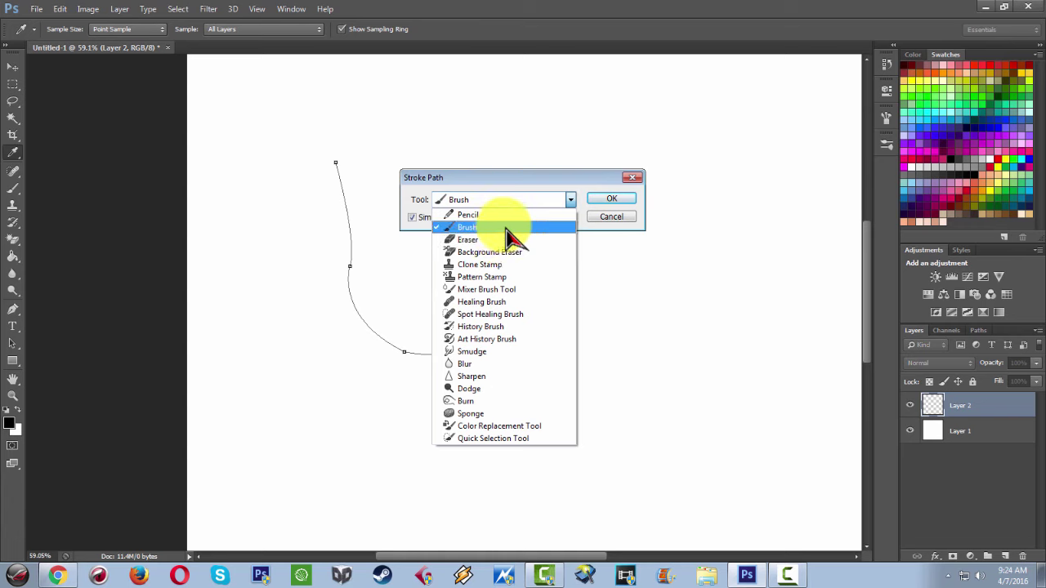
{"action": "left_click", "coordinate": [514, 222]}
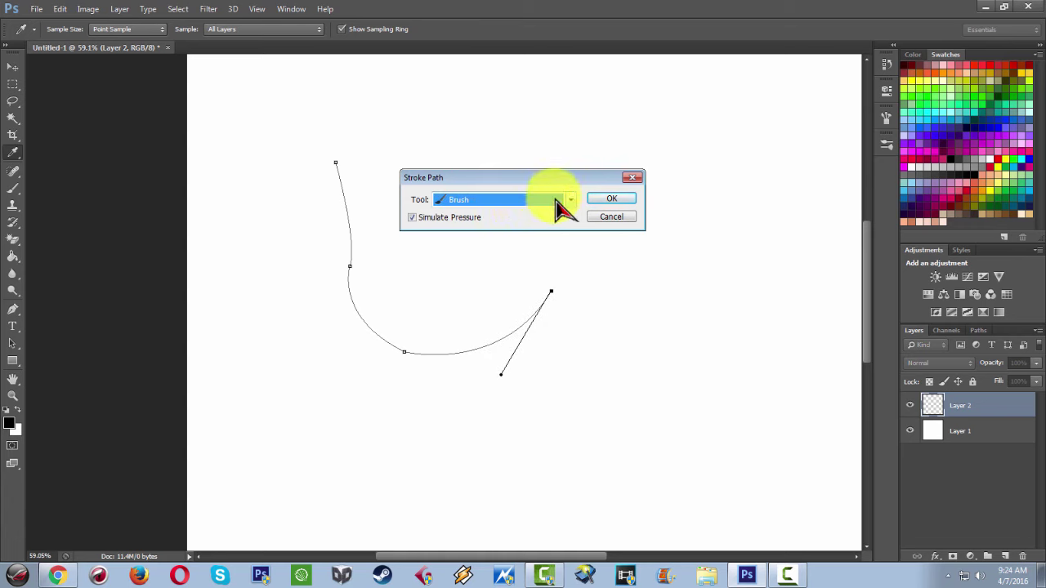
{"action": "left_click", "coordinate": [412, 219]}
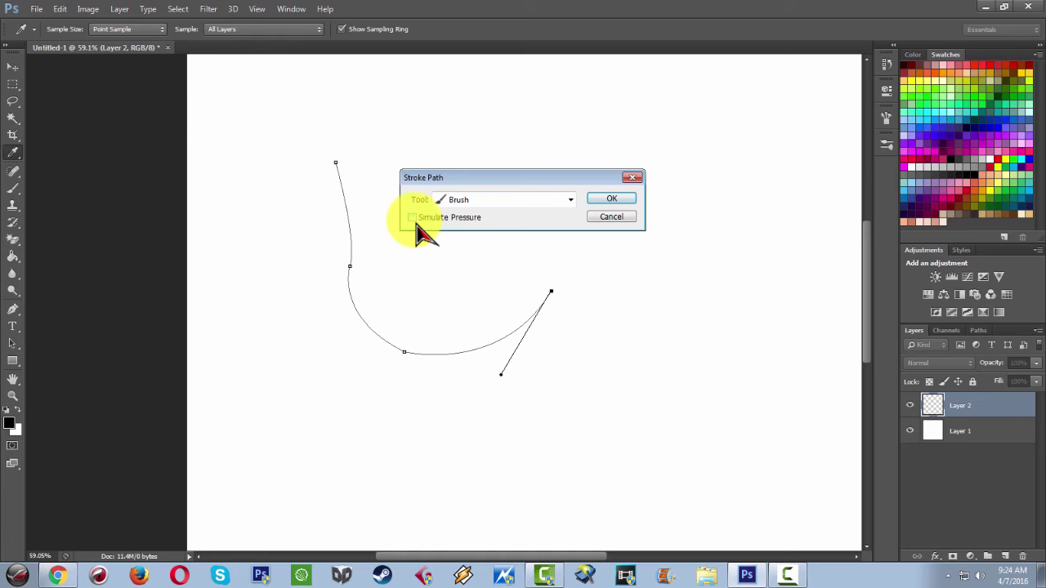
{"action": "left_click", "coordinate": [620, 201]}
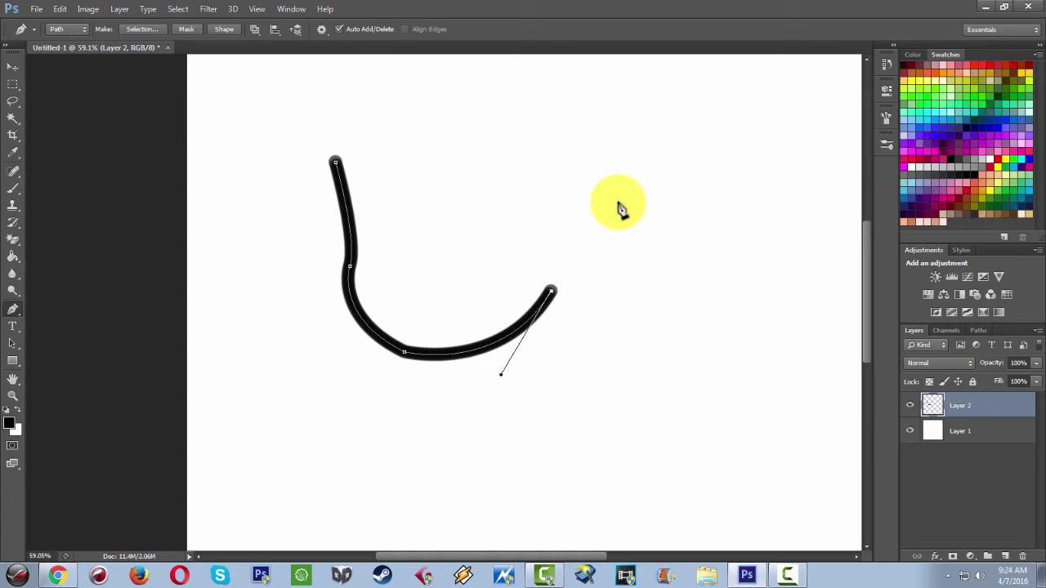
Undo the even stroke and re-stroke the path with Simulate Pressure on for tapered ends
{"action": "scroll", "coordinate": [619, 209], "scroll_direction": "up", "scroll_amount": 1}
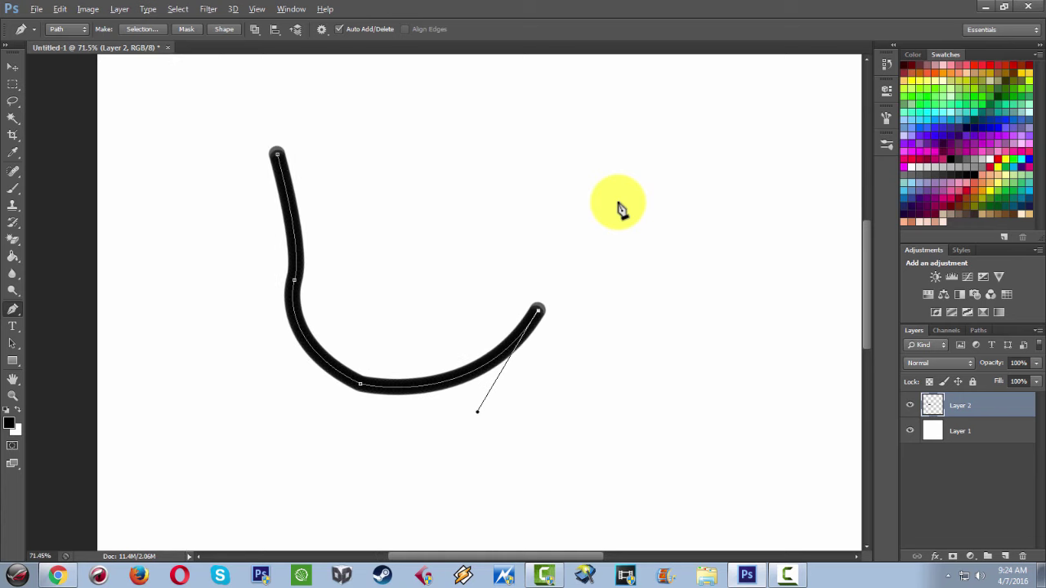
{"action": "scroll", "coordinate": [620, 209], "scroll_direction": "down", "scroll_amount": 2}
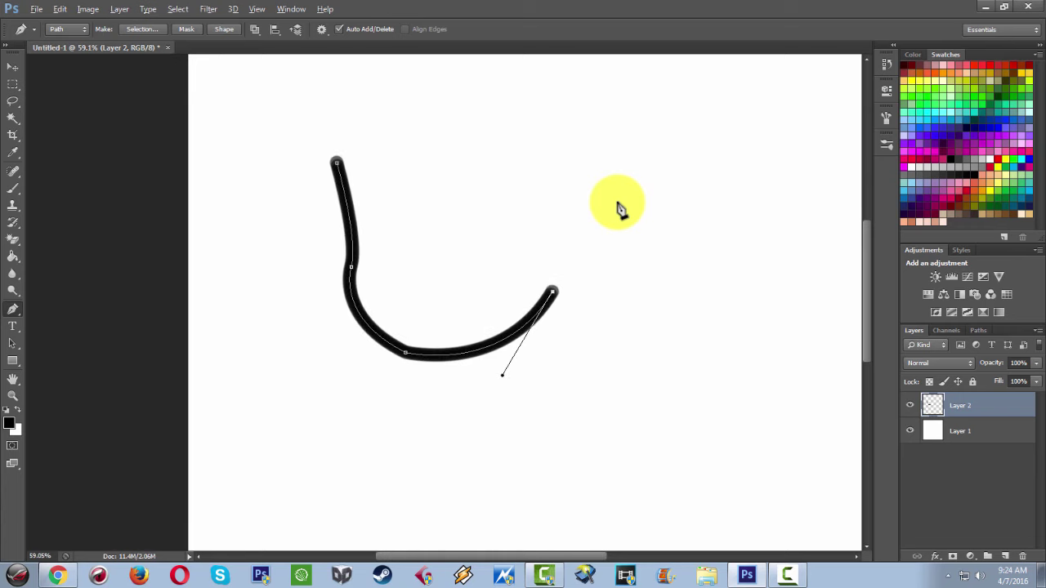
{"action": "key", "text": "ctrl+z"}
{"action": "right_click", "coordinate": [548, 232]}
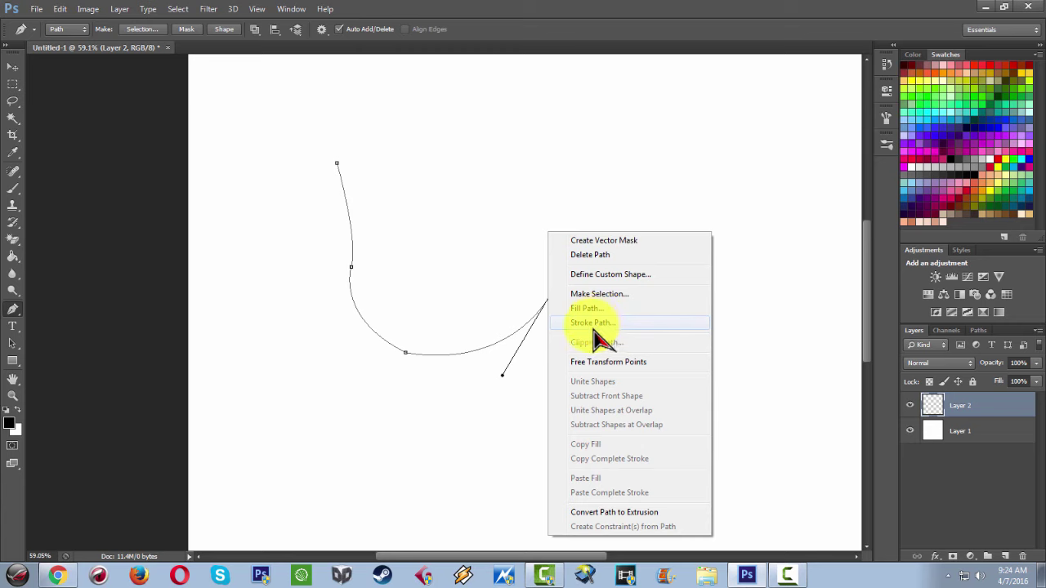
{"action": "left_click", "coordinate": [593, 327]}
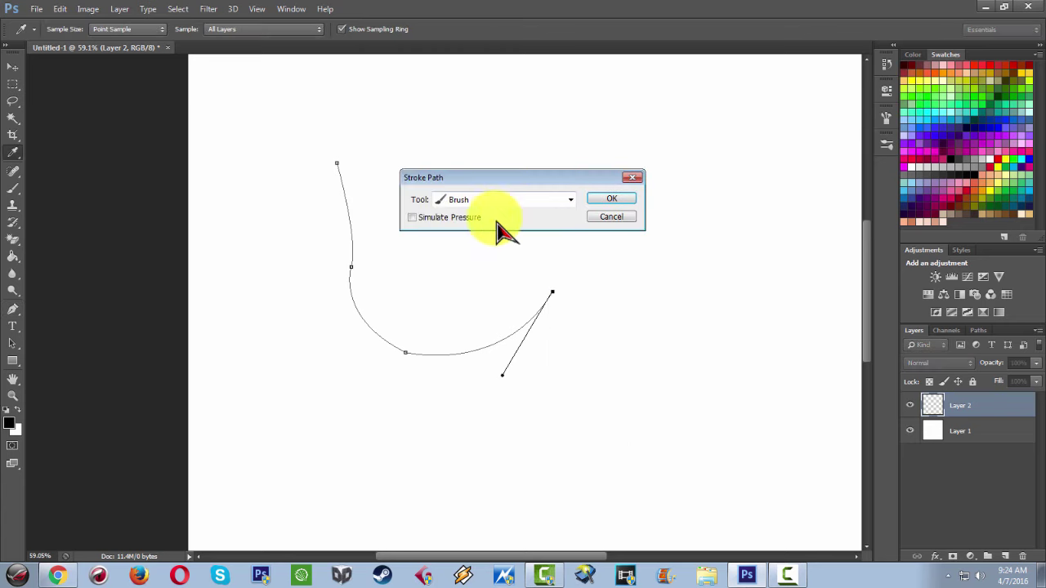
{"action": "left_click", "coordinate": [412, 218]}
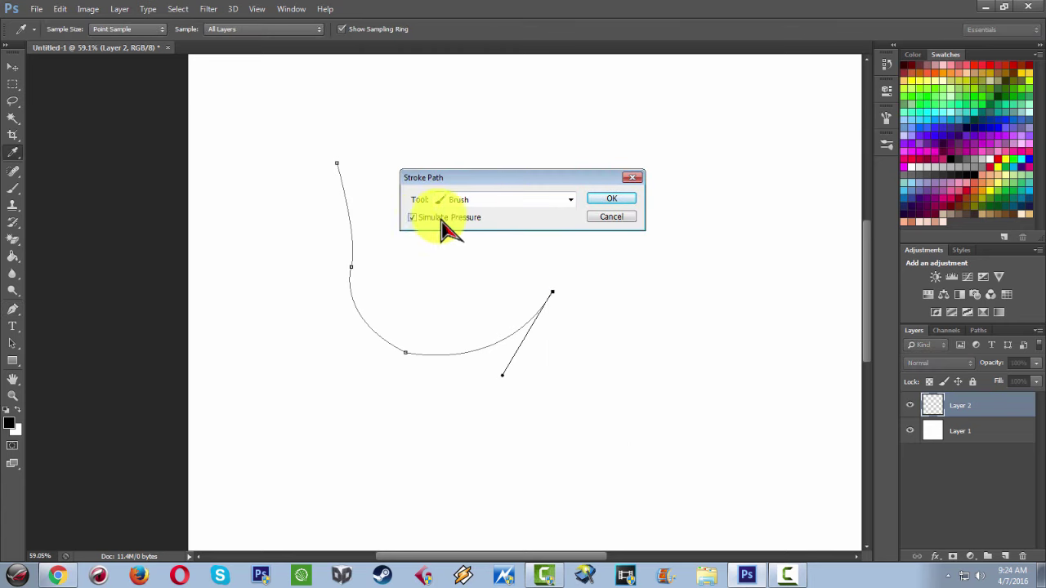
{"action": "left_click", "coordinate": [611, 199]}
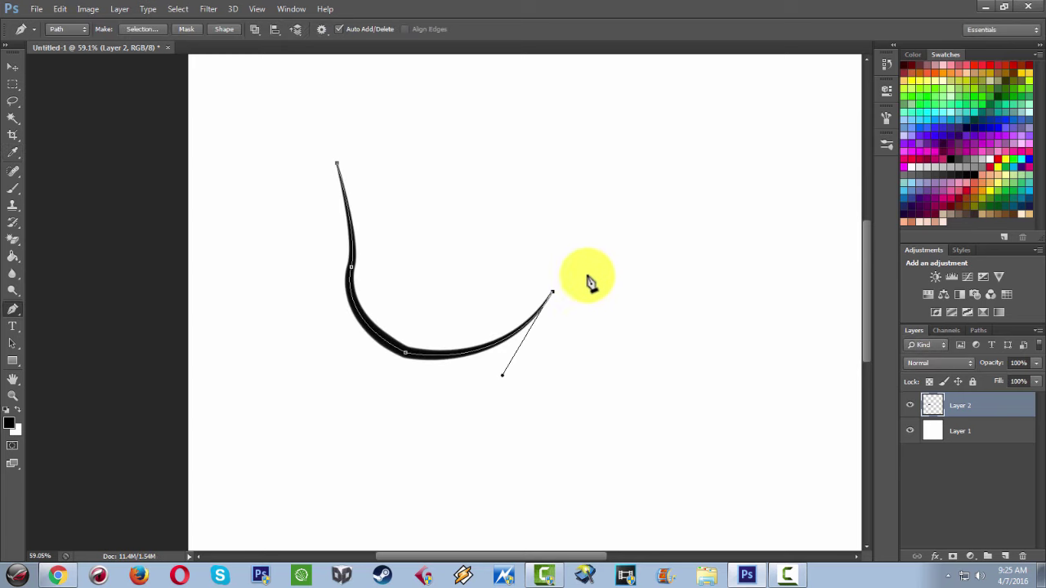
Delete the guide path, keeping only the tapered black line
{"action": "right_click", "coordinate": [599, 247]}
{"action": "left_click", "coordinate": [644, 271]}
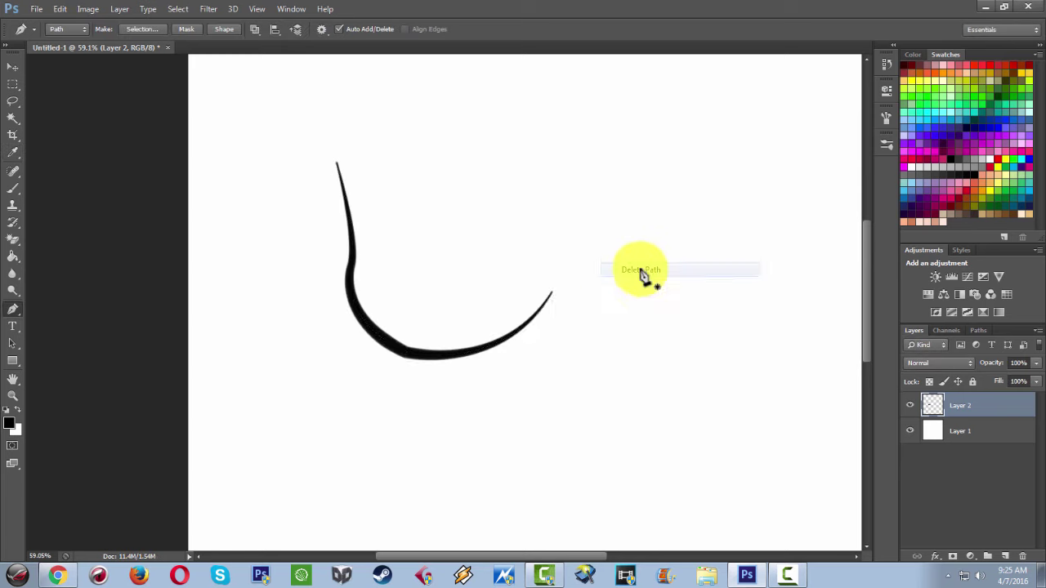
{"action": "scroll", "coordinate": [554, 272], "scroll_direction": "up", "scroll_amount": 1}
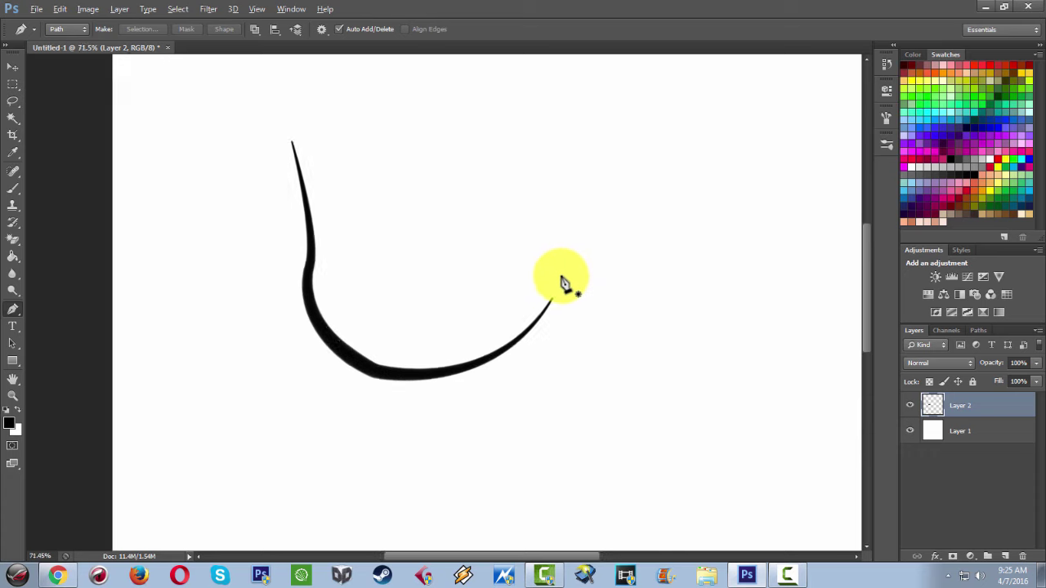
{"action": "scroll", "coordinate": [560, 280], "scroll_direction": "up", "scroll_amount": 1}
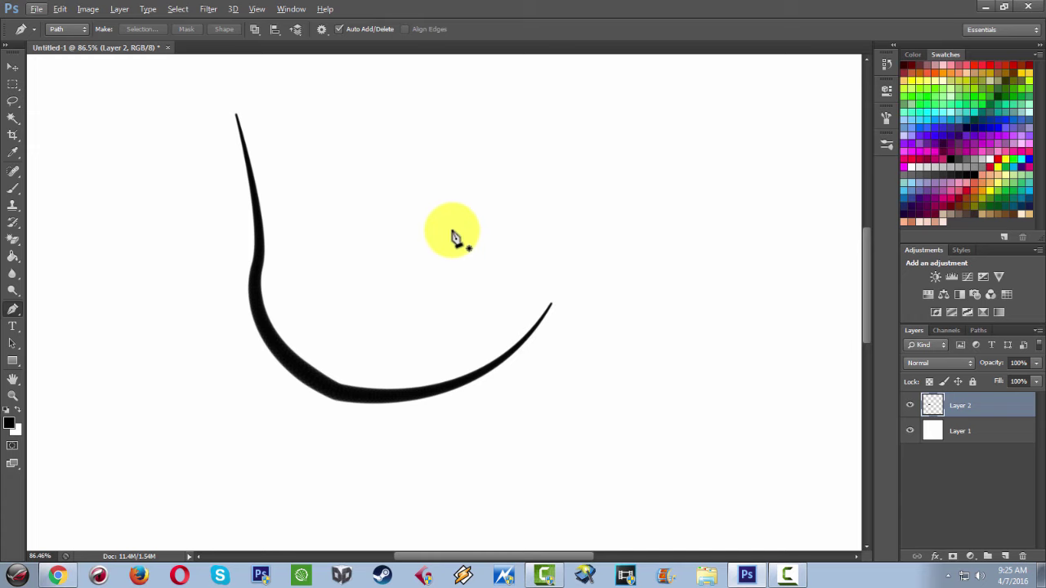
Pan the view and draw a closed crescent-shaped pen path above right of the curve
{"action": "left_click_drag", "start_coordinate": [368, 236], "coordinate": [464, 250]}
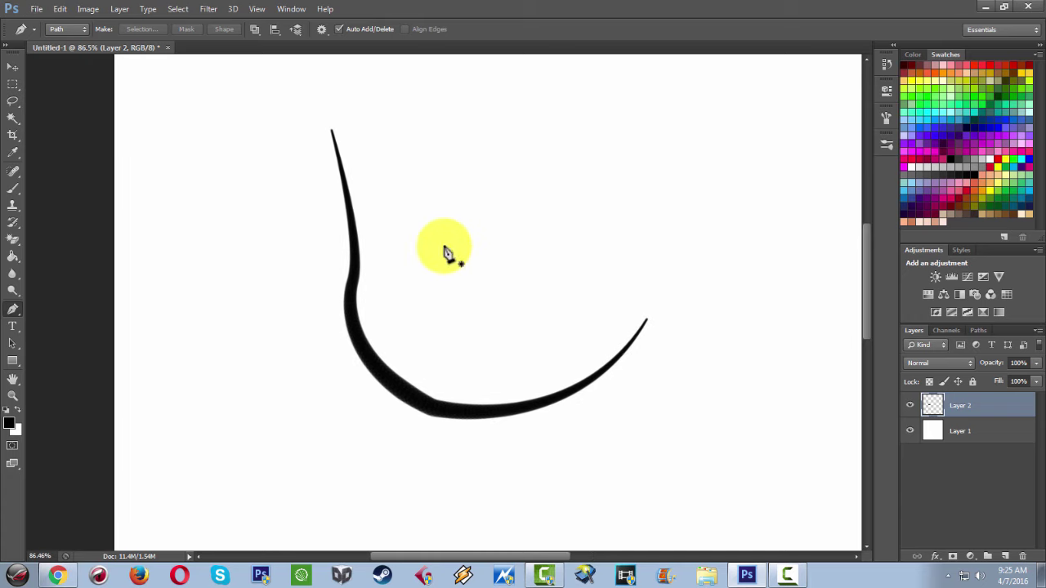
{"action": "left_click_drag", "start_coordinate": [488, 296], "coordinate": [476, 292]}
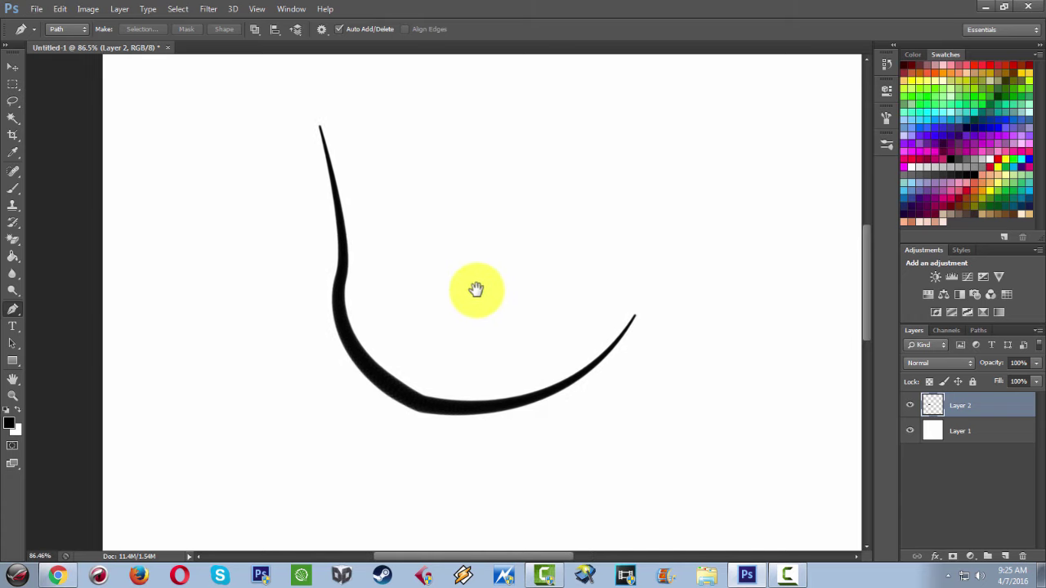
{"action": "left_click", "coordinate": [463, 199]}
{"action": "left_click_drag", "start_coordinate": [602, 147], "coordinate": [709, 173]}
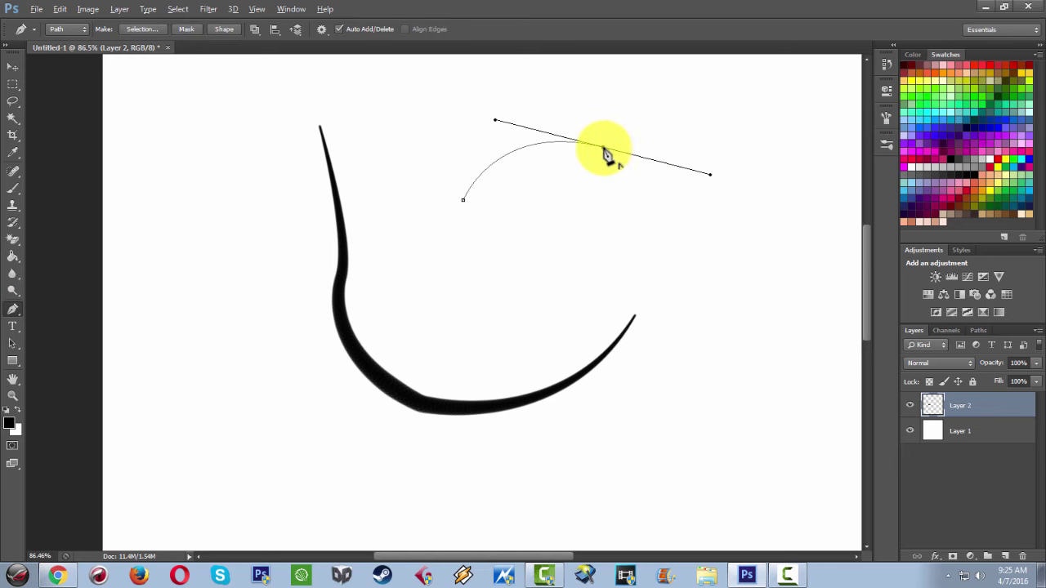
{"action": "left_click", "coordinate": [602, 148]}
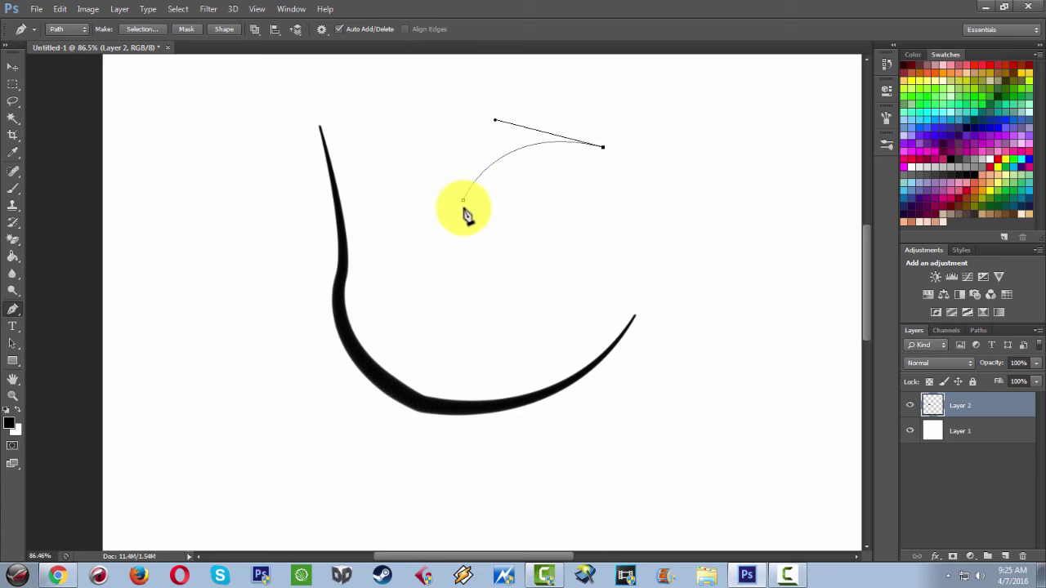
{"action": "left_click_drag", "start_coordinate": [430, 275], "coordinate": [431, 275]}
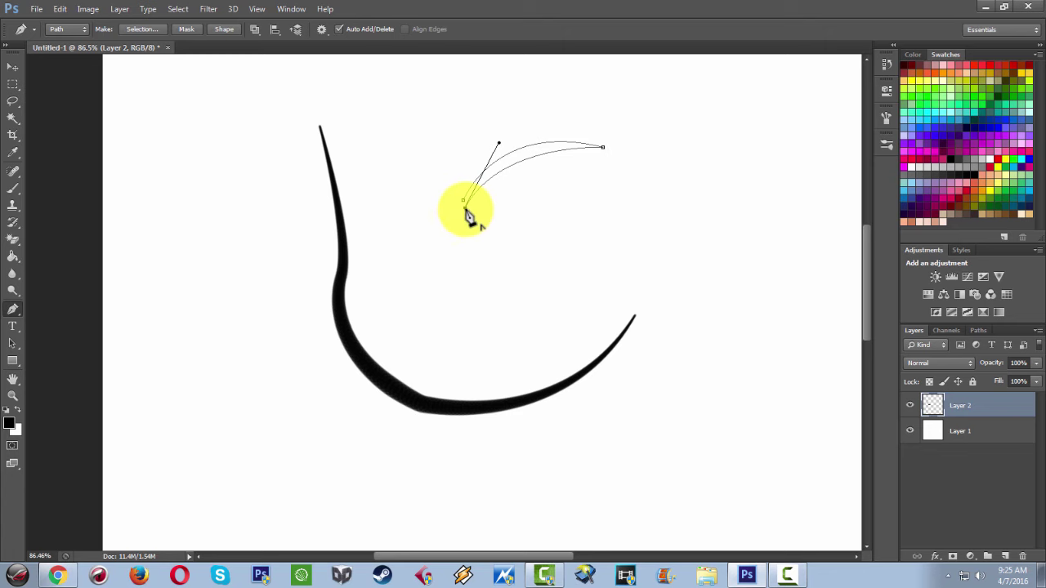
{"action": "left_click", "coordinate": [466, 204]}
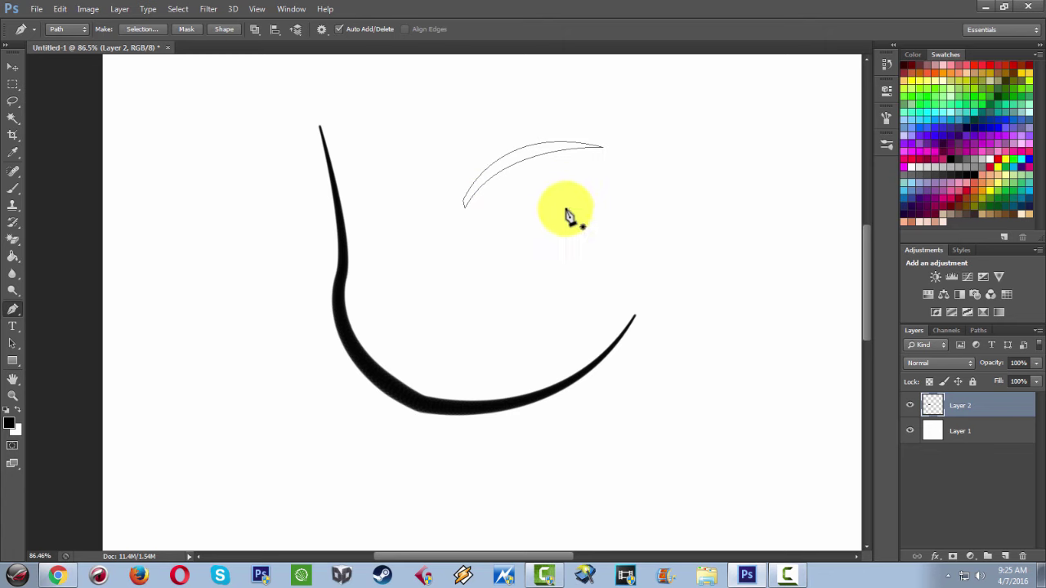
Stroke the crescent with simulated pressure, then undo that stroke with Ctrl+Z
{"action": "right_click", "coordinate": [567, 215]}
{"action": "left_click", "coordinate": [584, 297]}
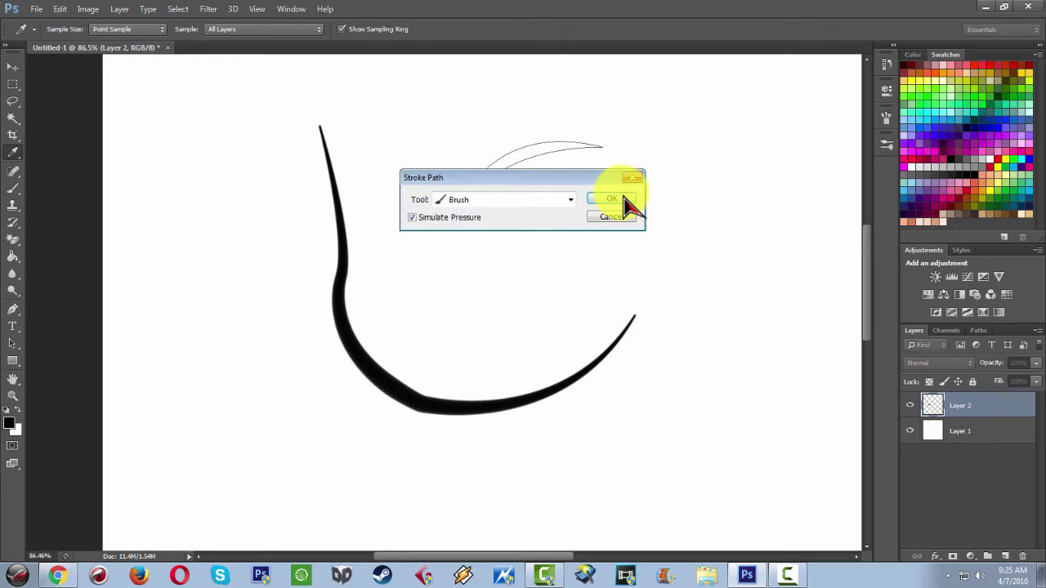
{"action": "left_click", "coordinate": [625, 199]}
{"action": "key", "text": "ctrl+z"}
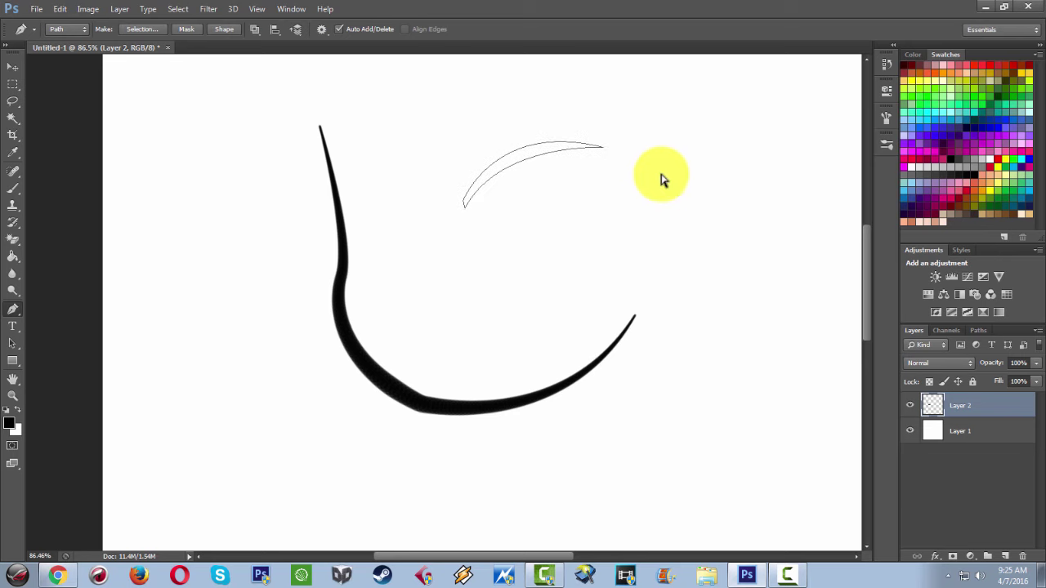
Stroke the crescent path with an 11 px brush and delete its guide path
{"action": "left_click", "coordinate": [14, 189]}
{"action": "left_click", "coordinate": [54, 29]}
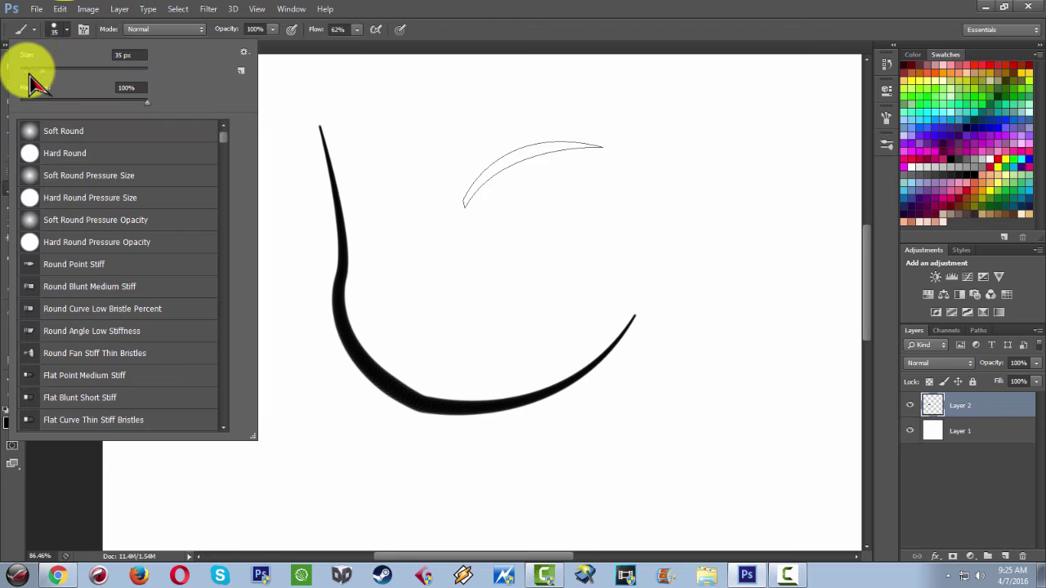
{"action": "left_click_drag", "start_coordinate": [29, 82], "coordinate": [33, 84]}
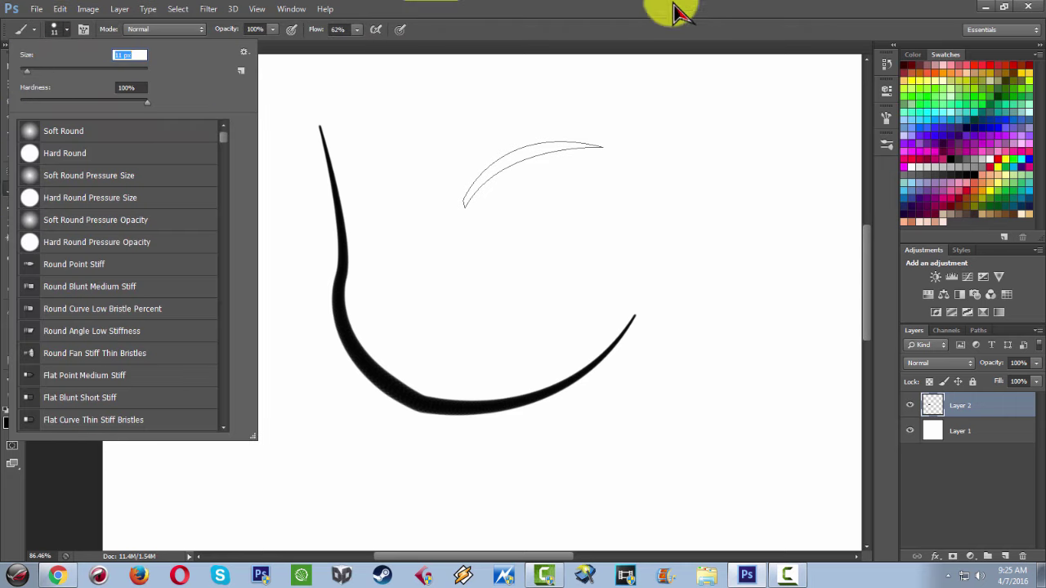
{"action": "left_click", "coordinate": [637, 9]}
{"action": "left_click", "coordinate": [12, 309]}
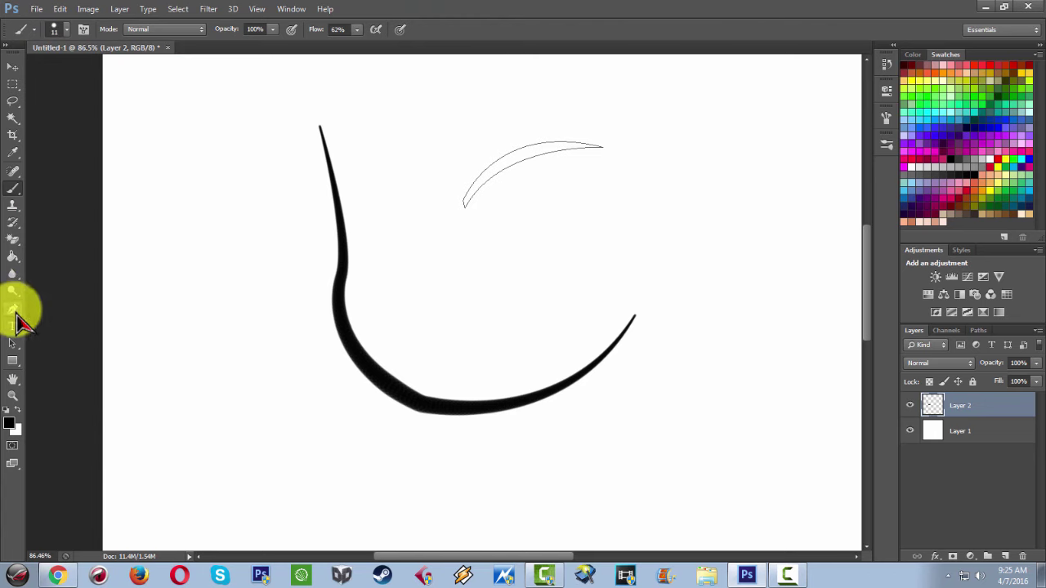
{"action": "right_click", "coordinate": [599, 259]}
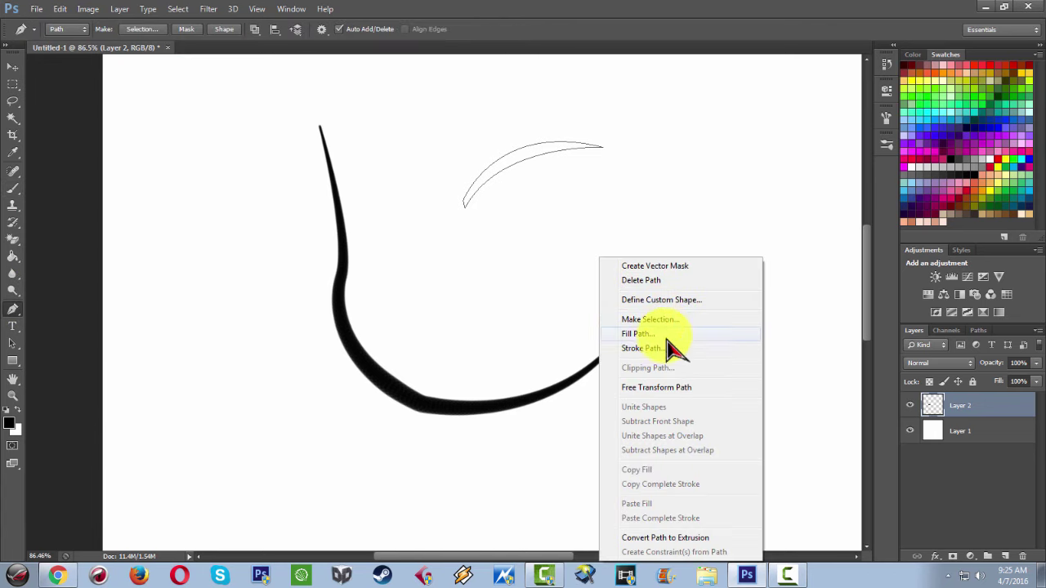
{"action": "left_click", "coordinate": [646, 349]}
{"action": "left_click", "coordinate": [623, 199]}
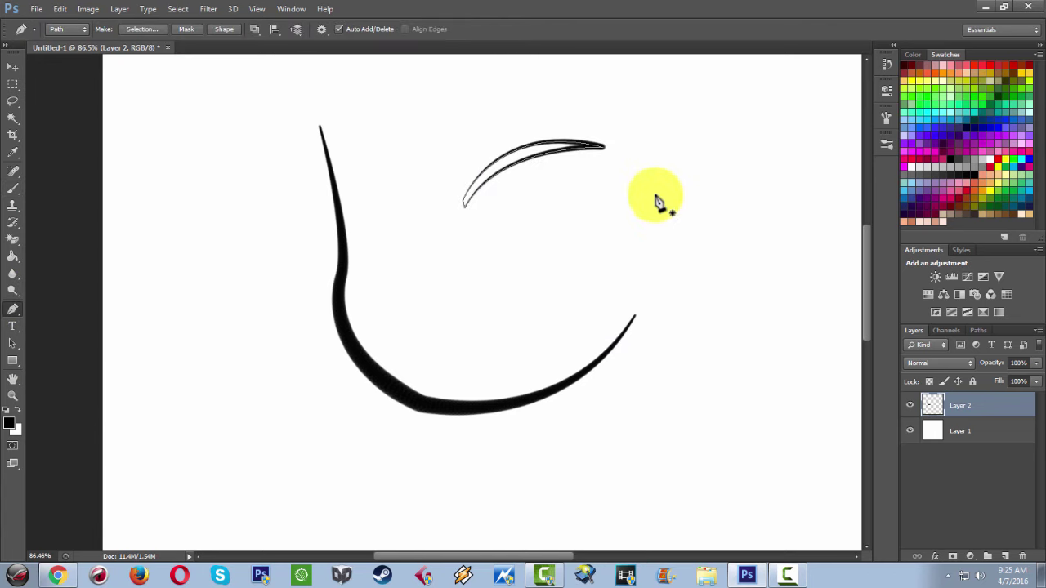
{"action": "right_click", "coordinate": [578, 204]}
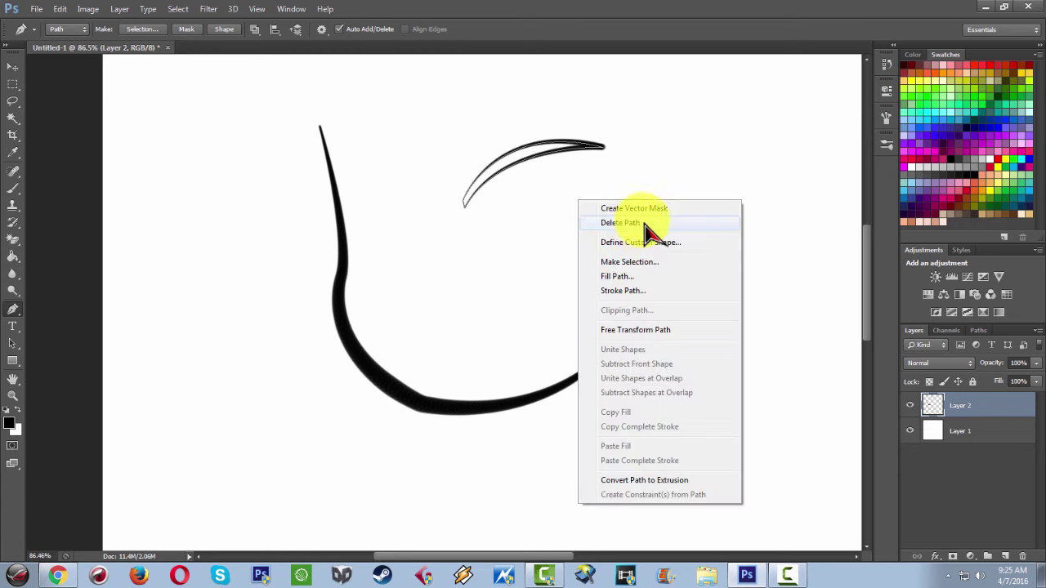
{"action": "left_click", "coordinate": [645, 223]}
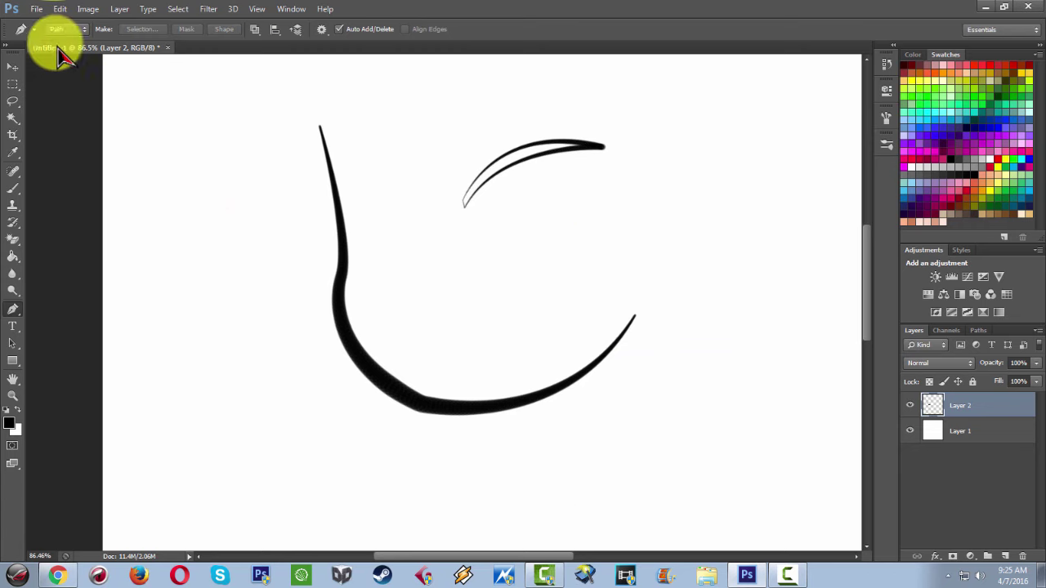
Set the brush size back to 35 px and return to the Pen tool, zooming in
{"action": "left_click", "coordinate": [13, 187]}
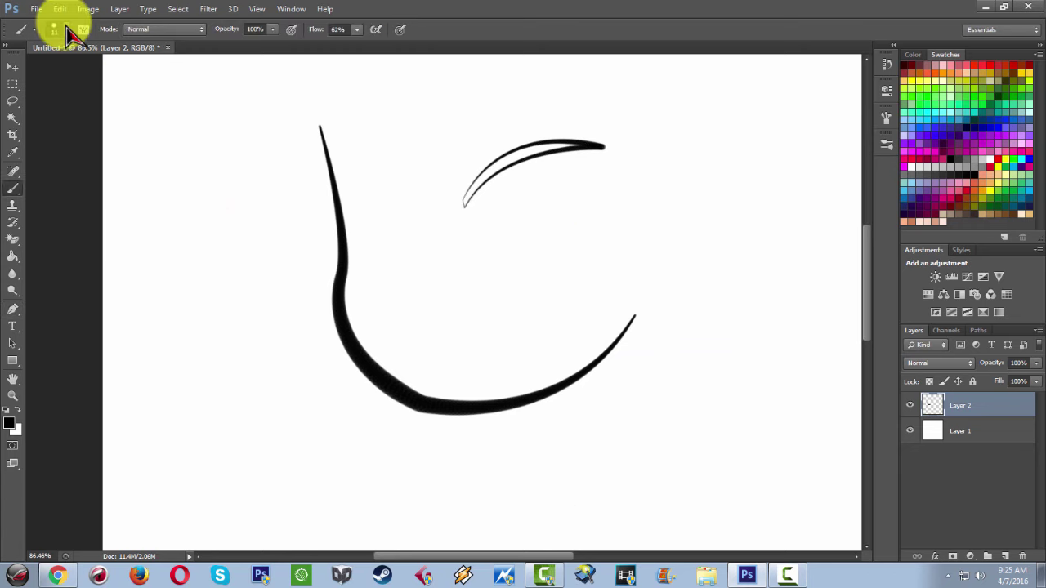
{"action": "left_click", "coordinate": [66, 30]}
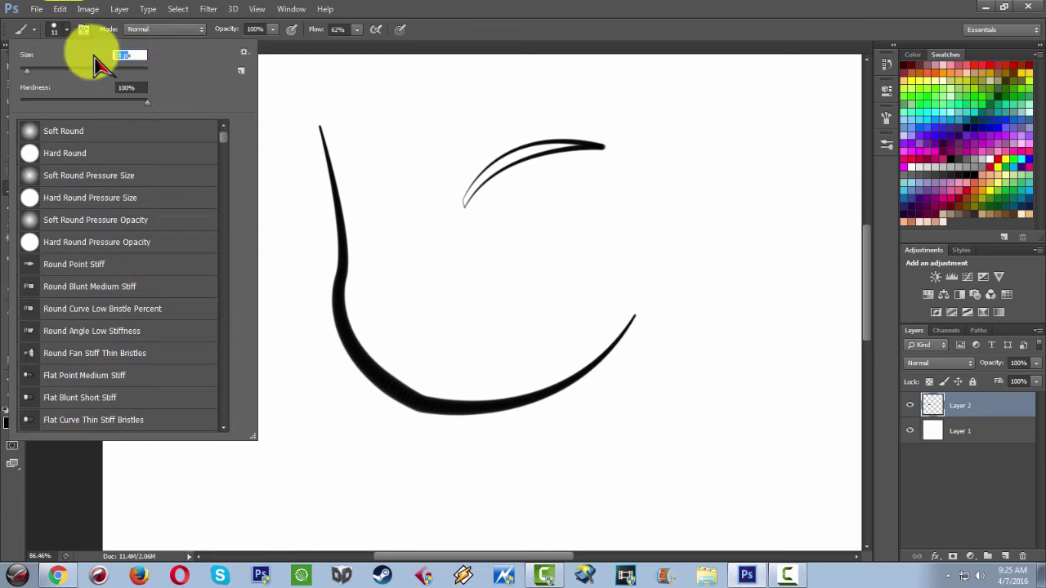
{"action": "type", "text": "35x"}
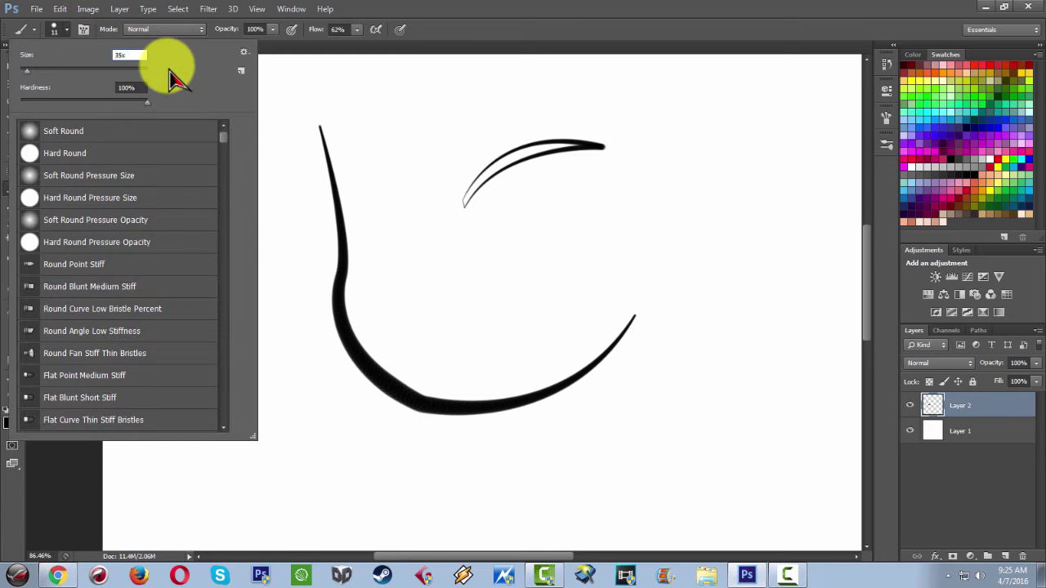
{"action": "key", "text": "Return"}
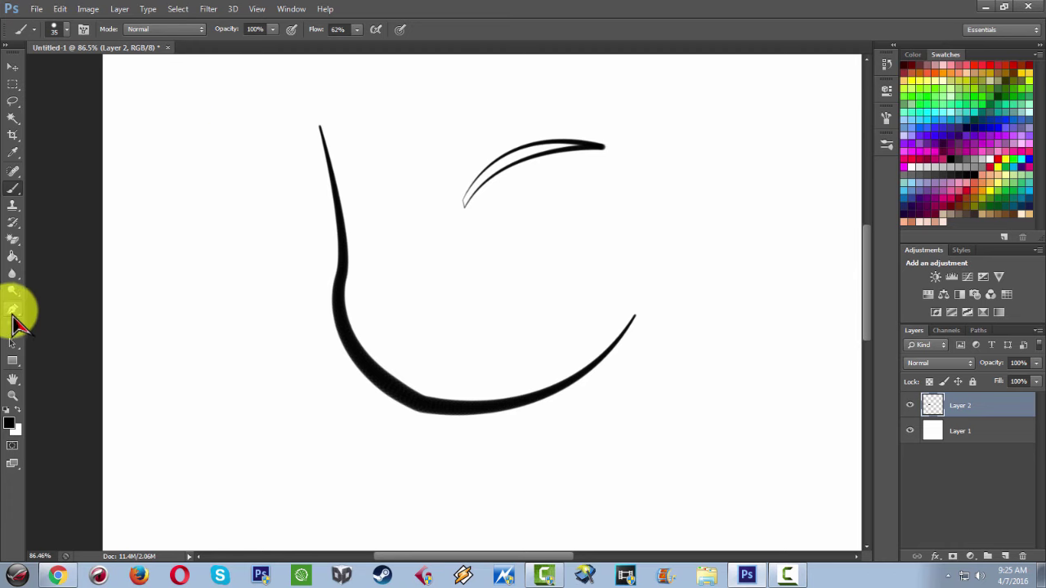
{"action": "left_click", "coordinate": [12, 309]}
{"action": "scroll", "coordinate": [562, 237], "scroll_direction": "up", "scroll_amount": 2, "text": "alt"}
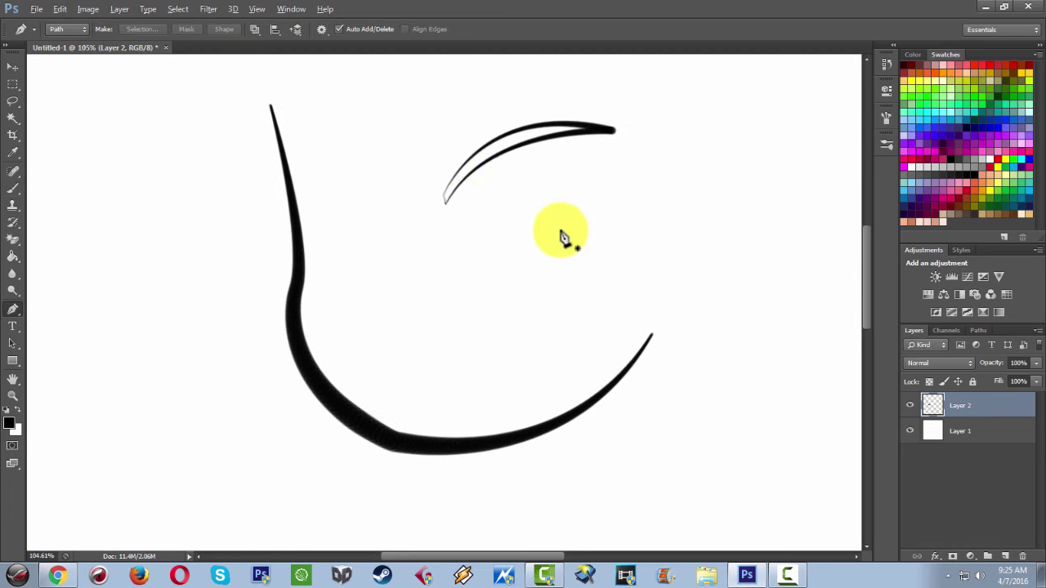
Draw a curved eyelid path under the eyebrow, stroke it with simulated pressure, and delete the path
{"action": "left_click", "coordinate": [461, 210]}
{"action": "left_click_drag", "start_coordinate": [593, 188], "coordinate": [603, 212]}
{"action": "left_click_drag", "start_coordinate": [681, 266], "coordinate": [685, 267]}
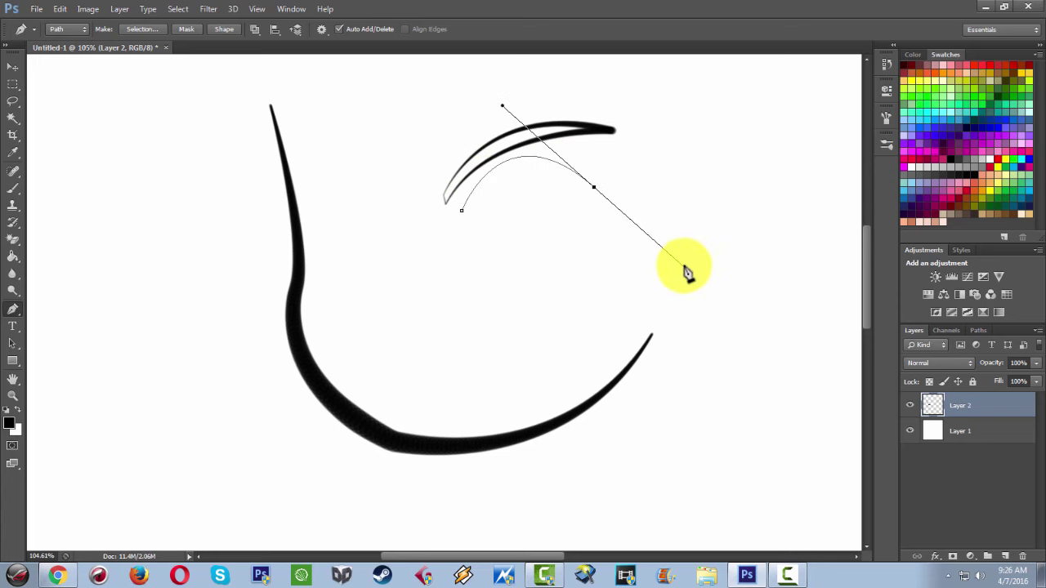
{"action": "left_click", "coordinate": [594, 189]}
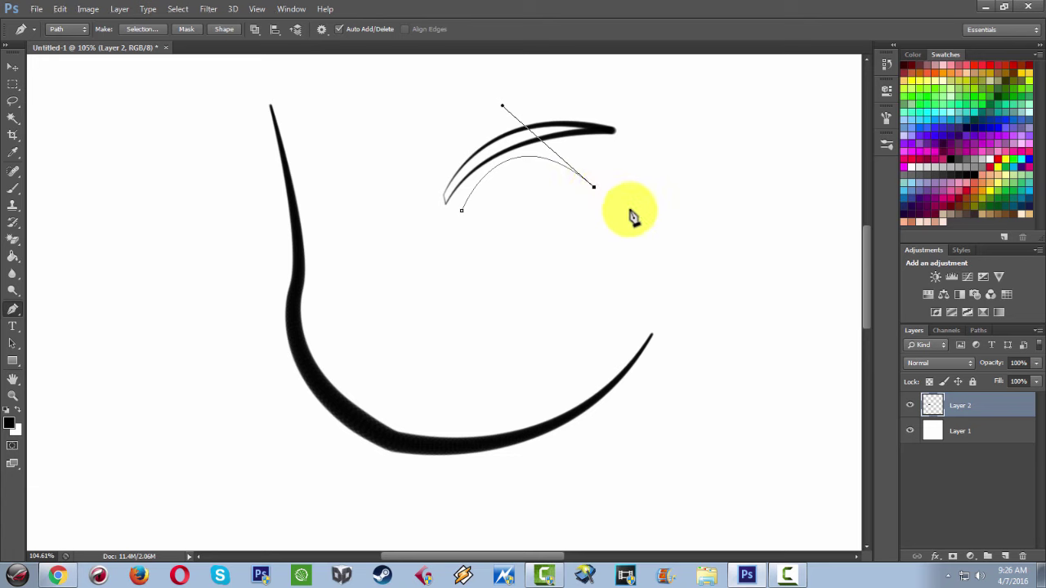
{"action": "right_click", "coordinate": [646, 231]}
{"action": "left_click", "coordinate": [696, 320]}
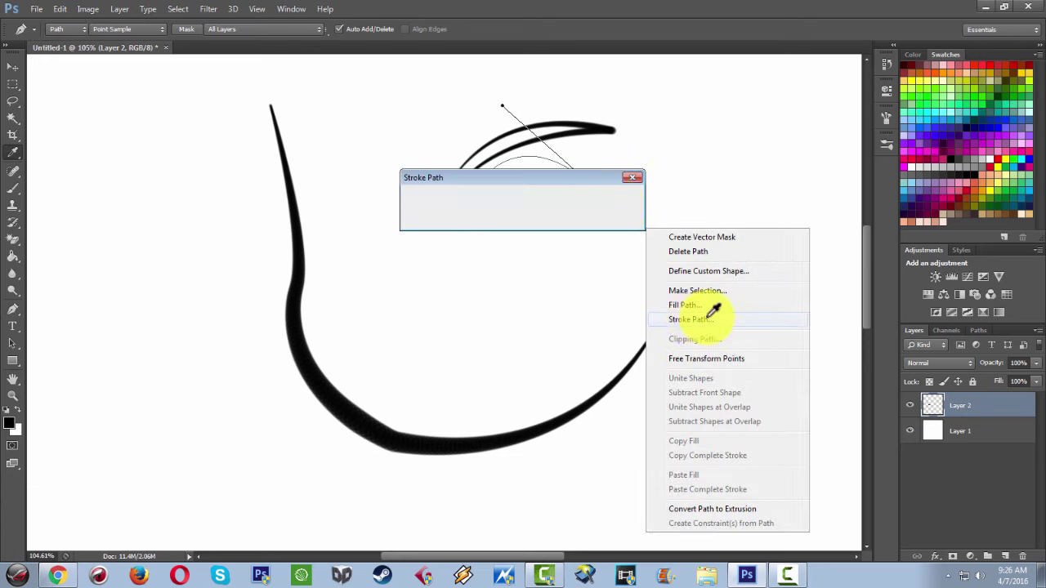
{"action": "left_click", "coordinate": [613, 201]}
{"action": "right_click", "coordinate": [702, 157]}
{"action": "left_click", "coordinate": [701, 183]}
{"action": "right_click", "coordinate": [609, 243]}
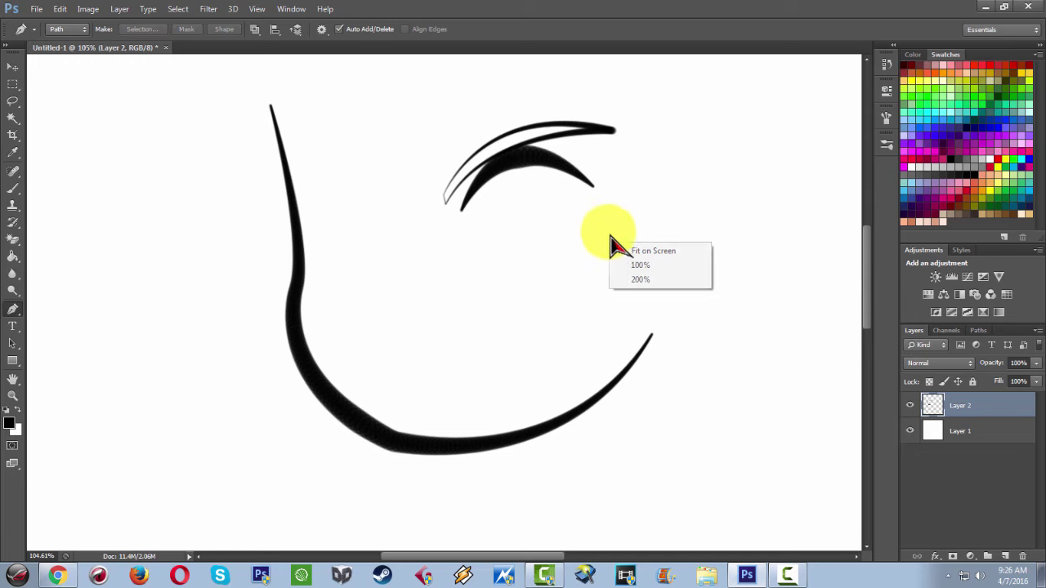
Shrink the brush to 7 px
{"action": "left_click", "coordinate": [73, 54]}
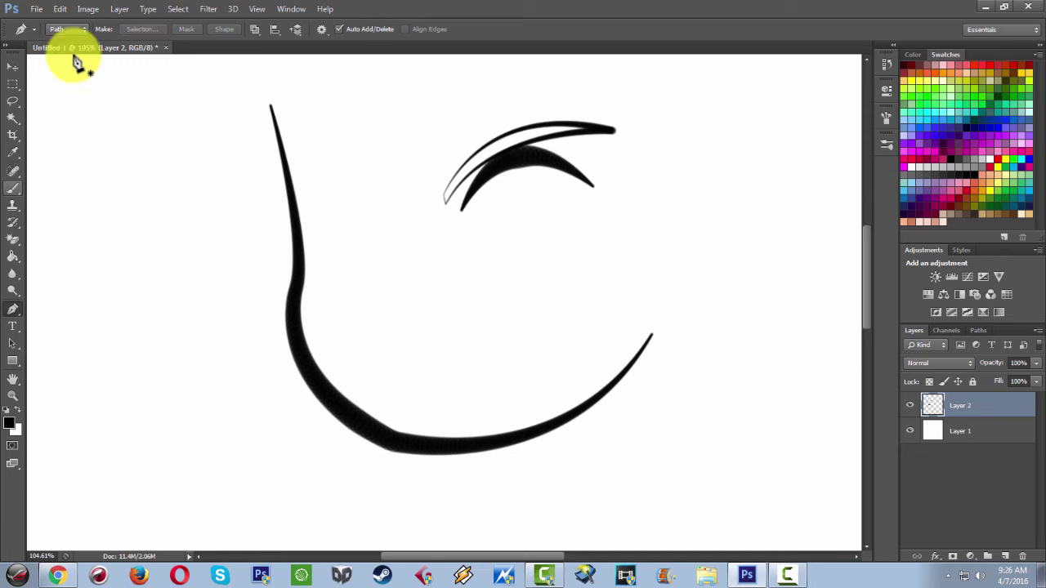
{"action": "left_click", "coordinate": [13, 190]}
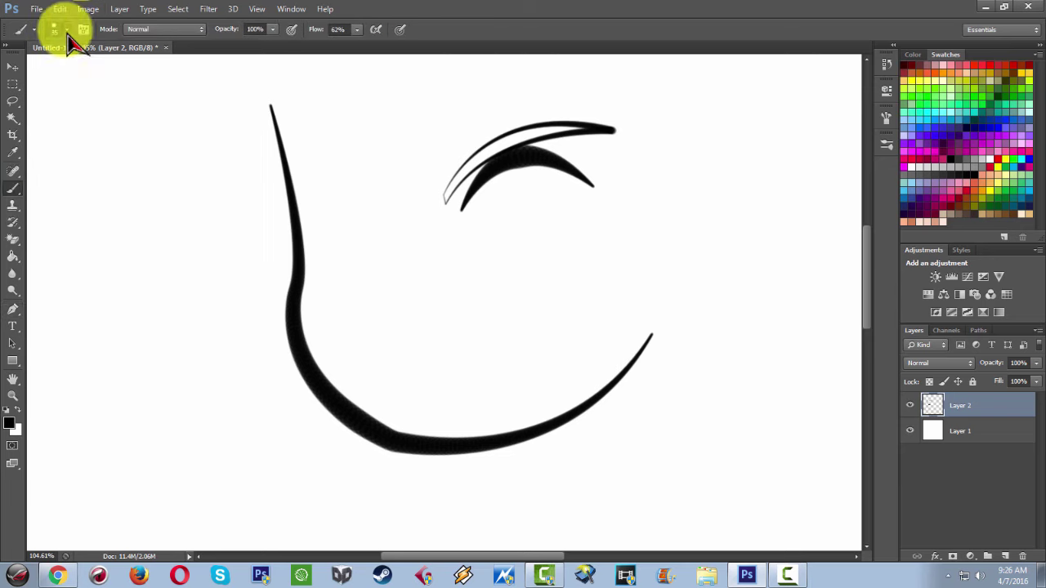
{"action": "left_click", "coordinate": [58, 29]}
{"action": "left_click_drag", "start_coordinate": [34, 81], "coordinate": [29, 84]}
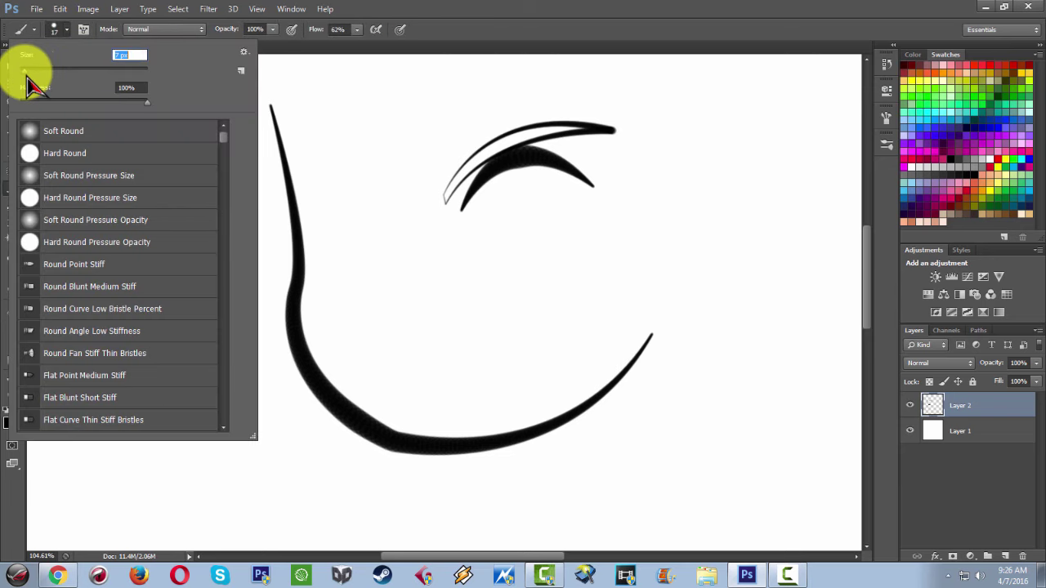
{"action": "key", "text": "Return"}
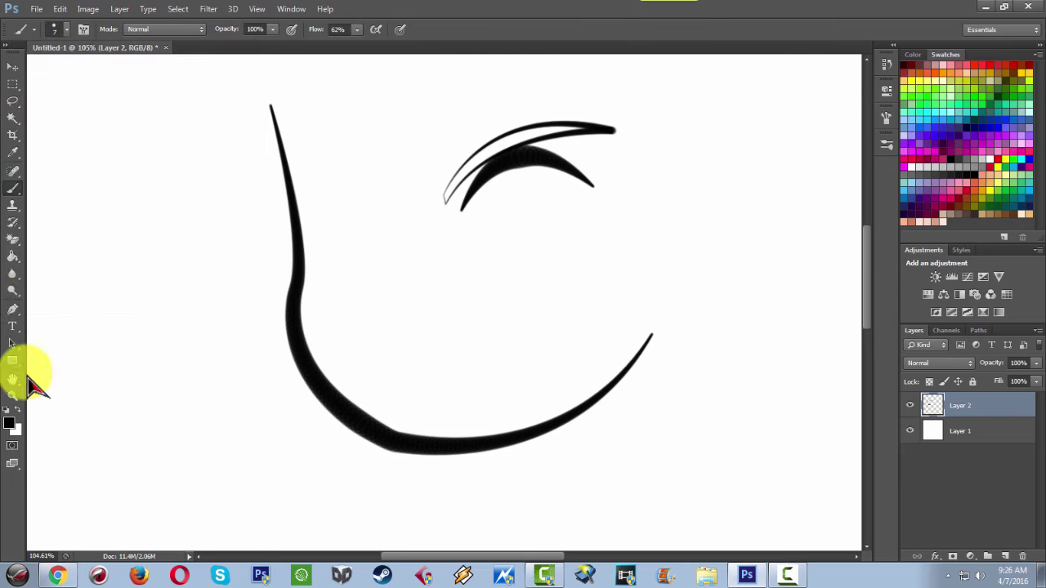
Ink a tapered curve down the right side of the eye and delete its path
{"action": "left_click", "coordinate": [14, 311]}
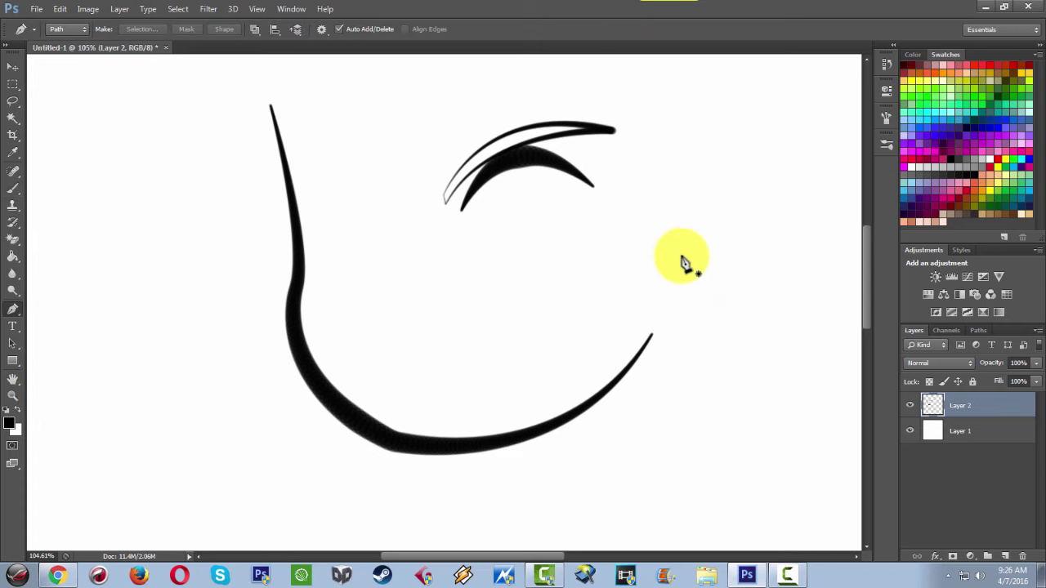
{"action": "left_click", "coordinate": [584, 179]}
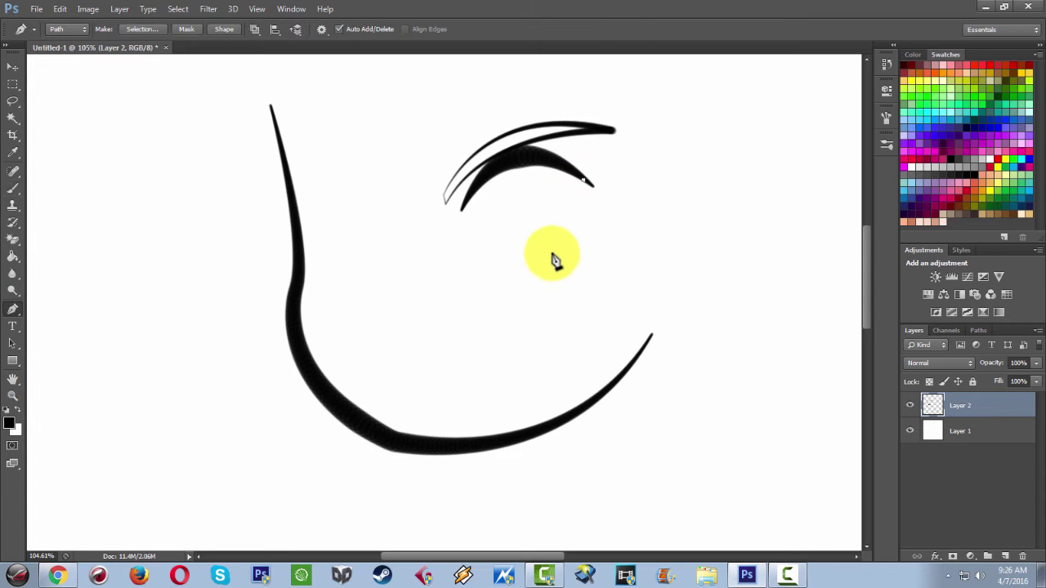
{"action": "left_click_drag", "start_coordinate": [549, 252], "coordinate": [509, 260]}
{"action": "left_click", "coordinate": [502, 262]}
{"action": "left_click", "coordinate": [550, 257], "text": "ctrl"}
{"action": "left_click", "coordinate": [550, 257], "text": "alt"}
{"action": "right_click", "coordinate": [701, 221]}
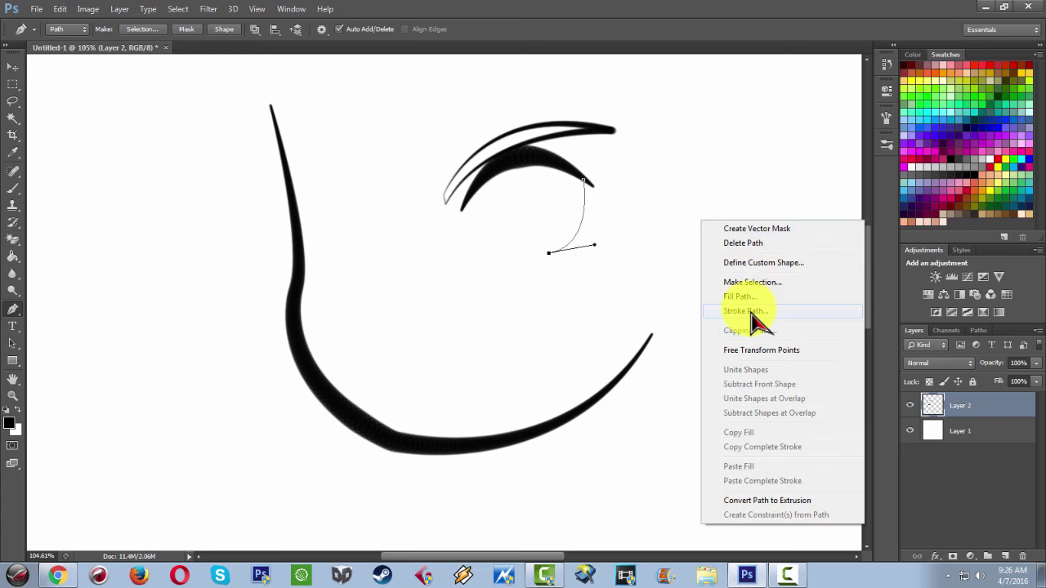
{"action": "left_click", "coordinate": [750, 311]}
{"action": "left_click", "coordinate": [617, 197]}
{"action": "right_click", "coordinate": [671, 196]}
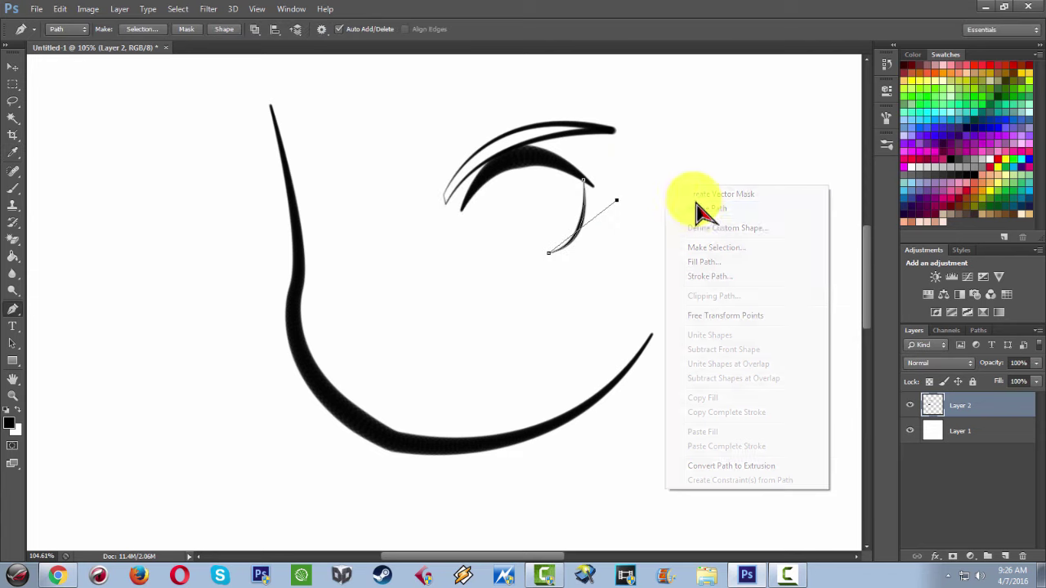
{"action": "left_click", "coordinate": [690, 199]}
Ink a tapered curve down the left side of the eye and delete its path
{"action": "right_click", "coordinate": [613, 237]}
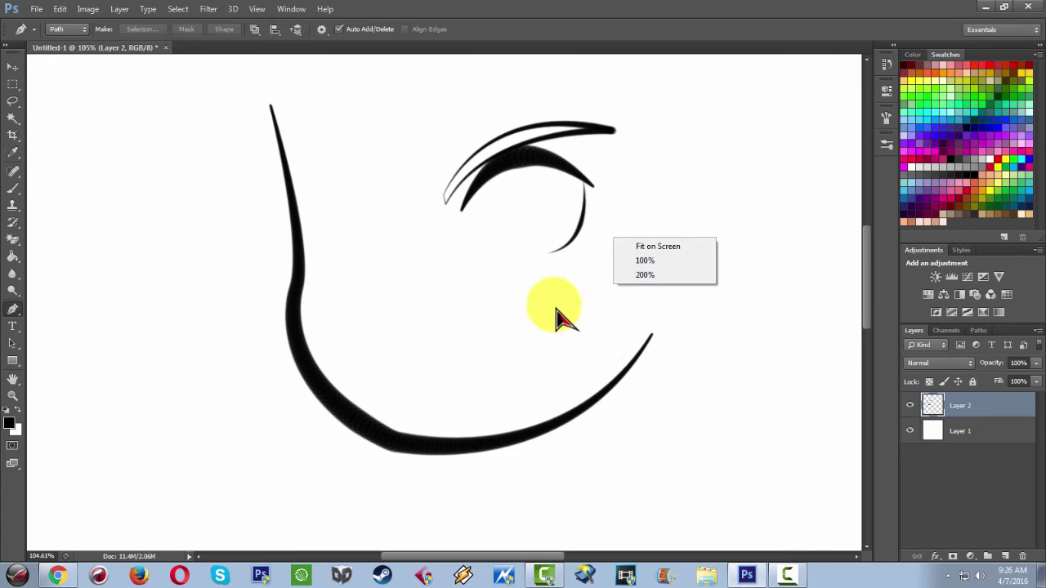
{"action": "left_click", "coordinate": [684, 98]}
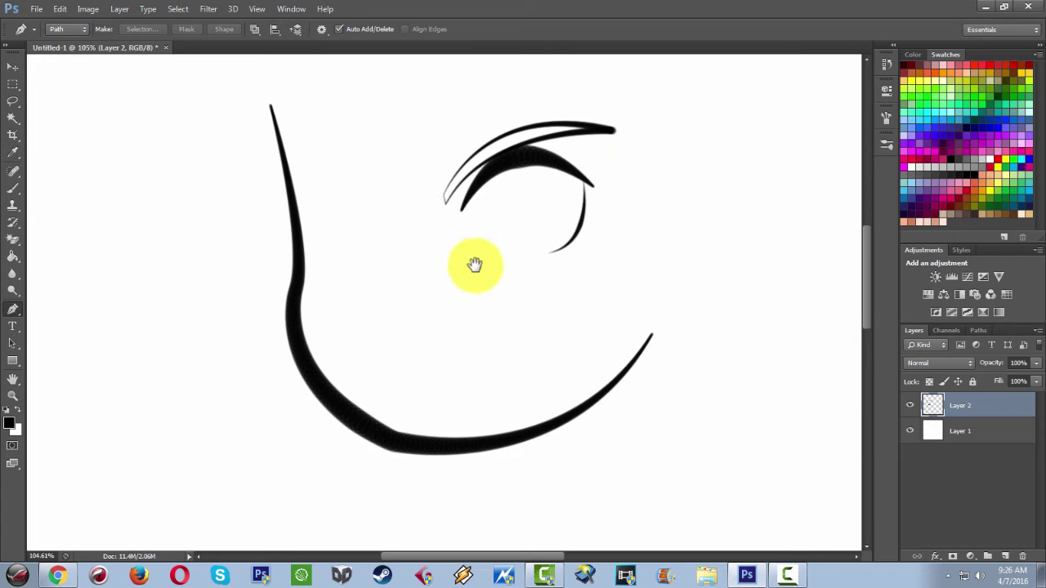
{"action": "right_click", "coordinate": [542, 263]}
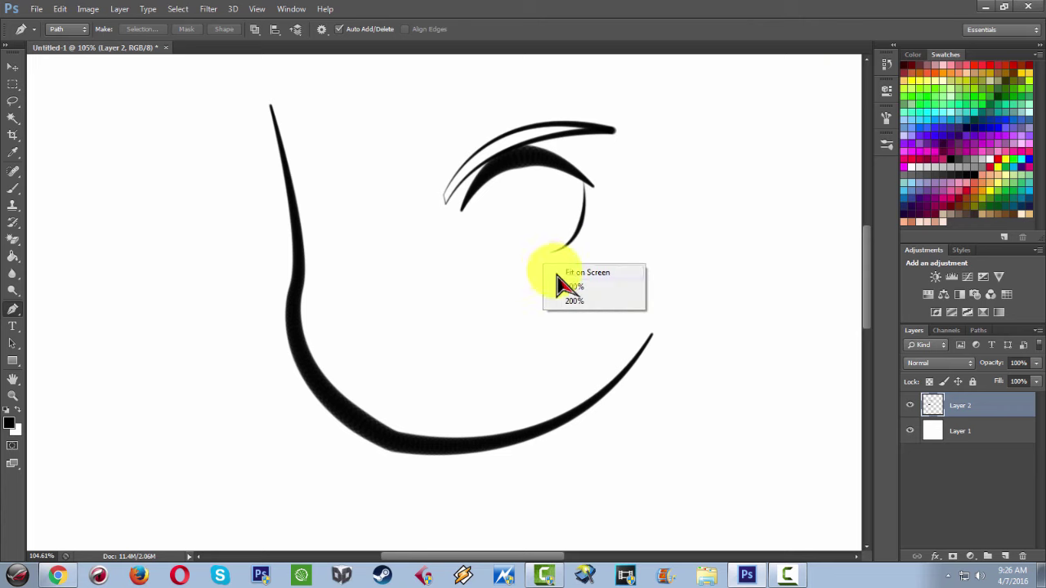
{"action": "left_click", "coordinate": [471, 204]}
{"action": "left_click", "coordinate": [469, 198]}
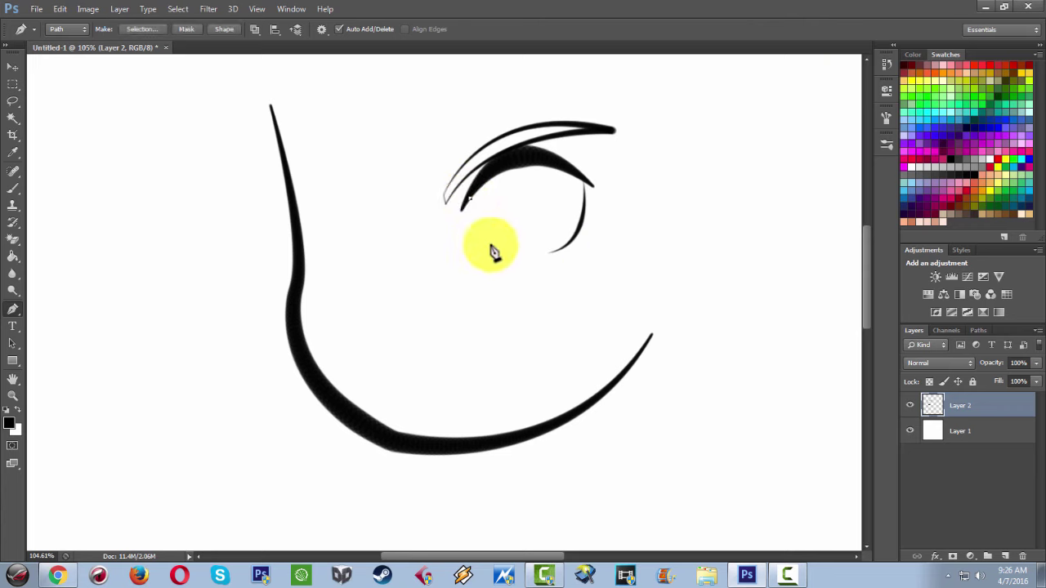
{"action": "left_click_drag", "start_coordinate": [509, 264], "coordinate": [513, 266]}
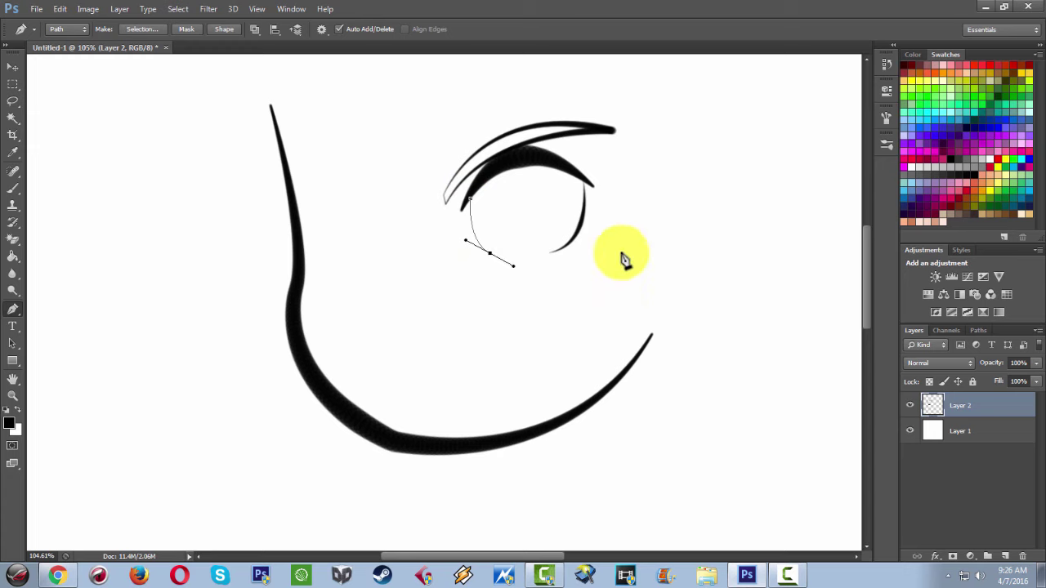
{"action": "right_click", "coordinate": [660, 259]}
{"action": "left_click", "coordinate": [720, 353]}
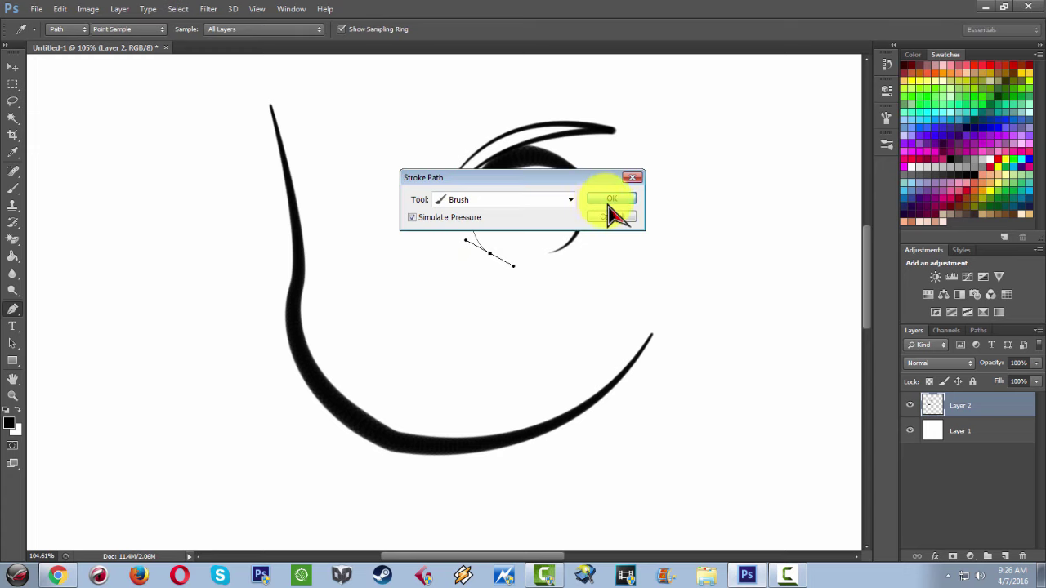
{"action": "left_click", "coordinate": [611, 203]}
{"action": "right_click", "coordinate": [723, 203]}
{"action": "left_click", "coordinate": [761, 227]}
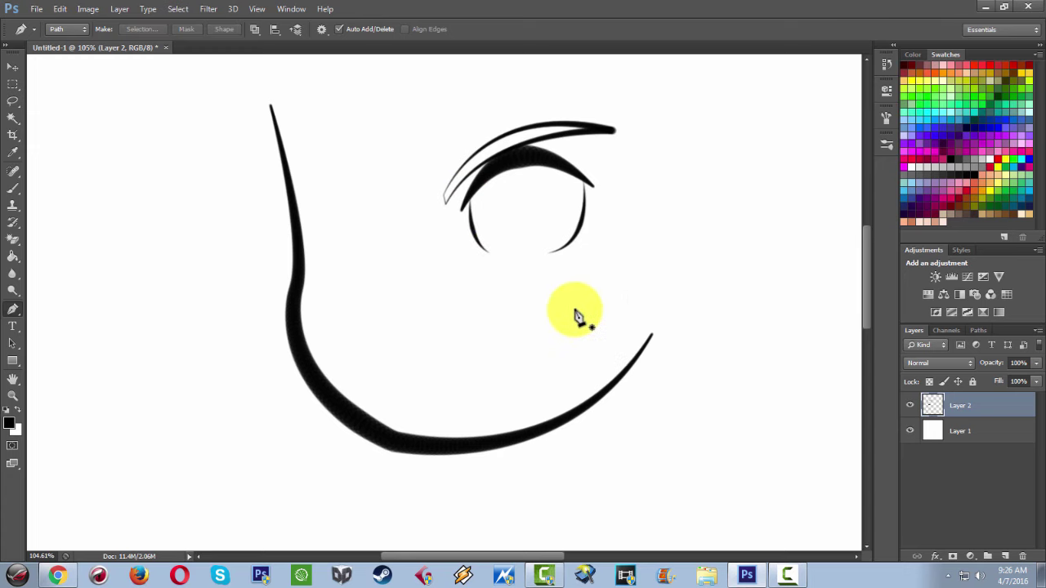
Shift the view right and bring up the marquee tool's selection shape choices
{"action": "mouse_move", "coordinate": [408, 369]}
{"action": "left_mouse_down"}
{"action": "mouse_move", "coordinate": [484, 373]}
{"action": "mouse_move", "coordinate": [482, 364]}
{"action": "left_mouse_up"}
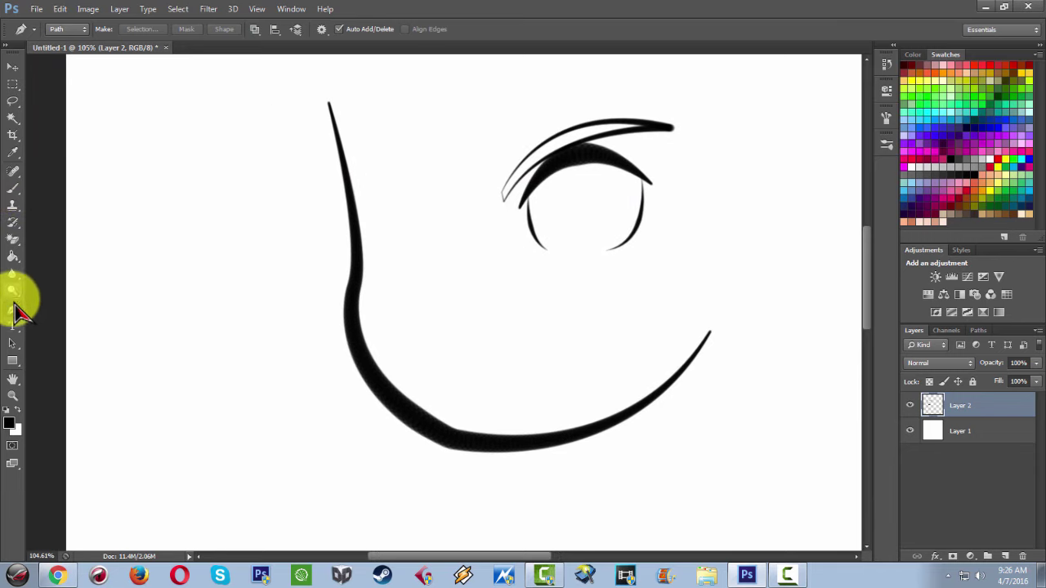
{"action": "left_click", "coordinate": [13, 84]}
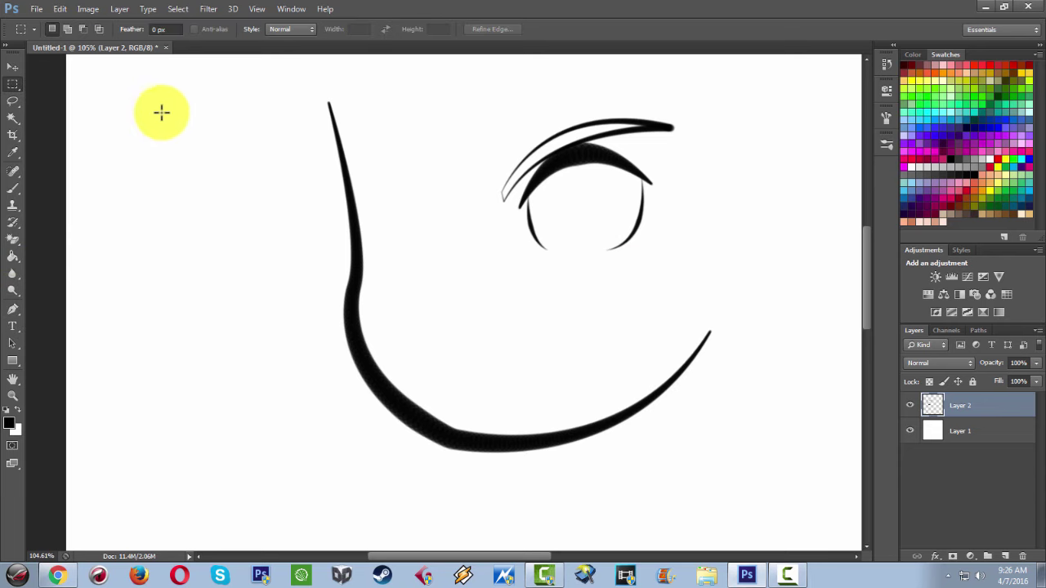
{"action": "left_click_drag", "start_coordinate": [14, 91], "coordinate": [80, 102]}
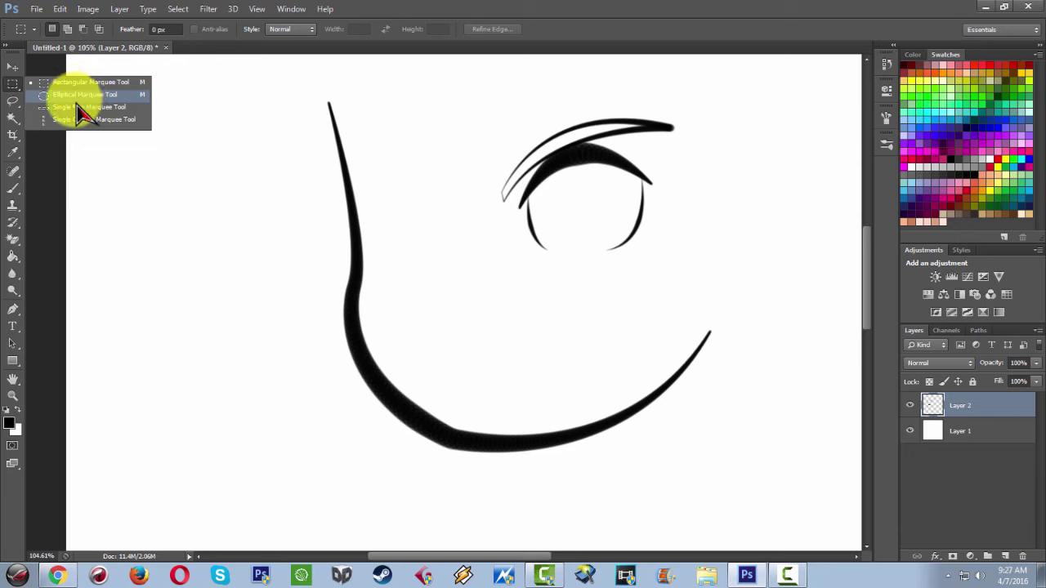
Choose oval selections and add a new empty Layer 3
{"action": "left_click_drag", "start_coordinate": [78, 106], "coordinate": [80, 95]}
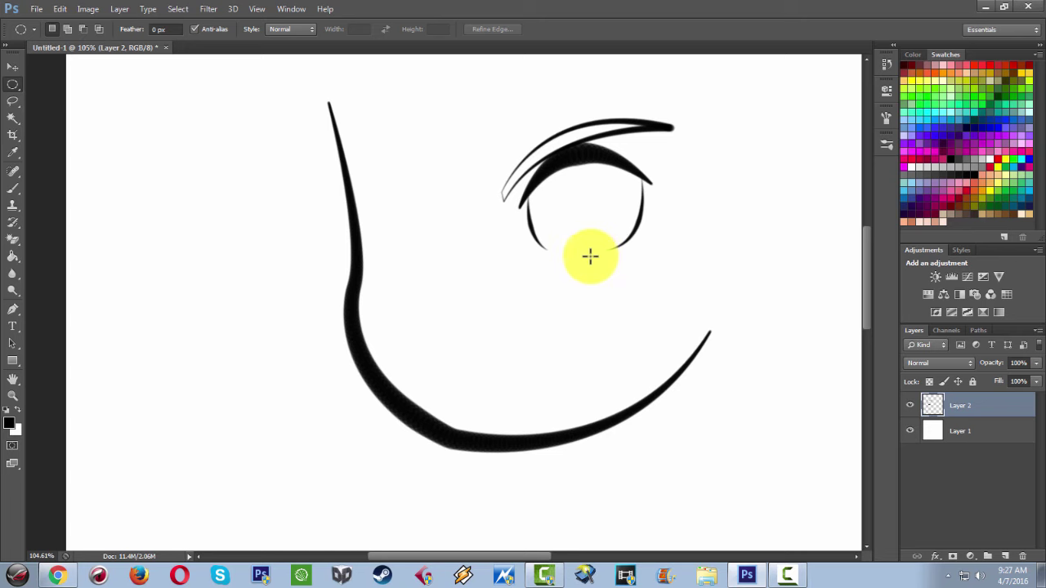
{"action": "key", "text": "ctrl+shift+n"}
{"action": "key", "text": "Return"}
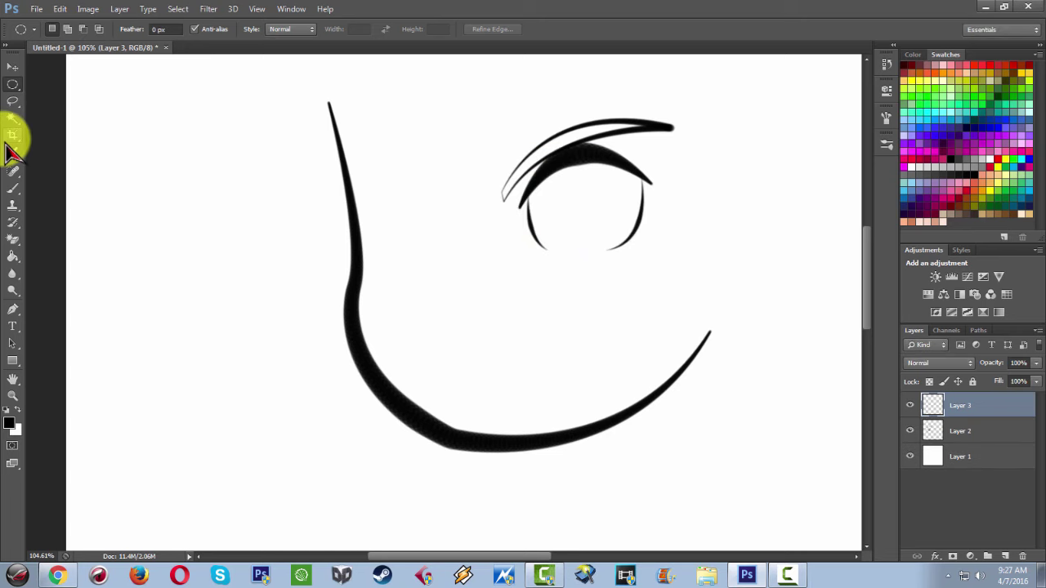
Set the brush size to 12 px, then go back to the Elliptical Marquee
{"action": "left_click", "coordinate": [13, 188]}
{"action": "left_click", "coordinate": [54, 30]}
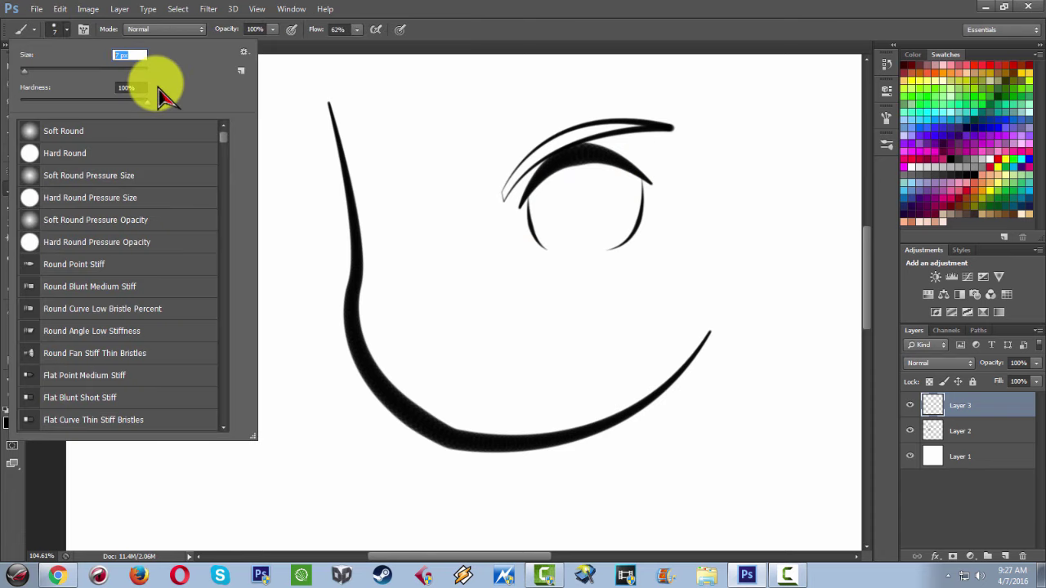
{"action": "type", "text": "12"}
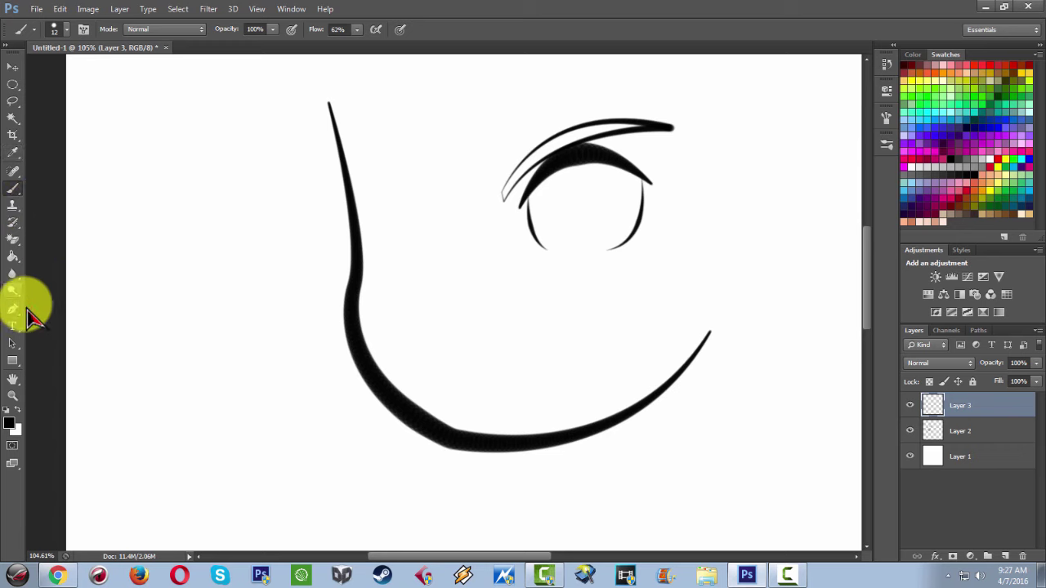
{"action": "left_click", "coordinate": [13, 309]}
{"action": "left_click", "coordinate": [13, 85]}
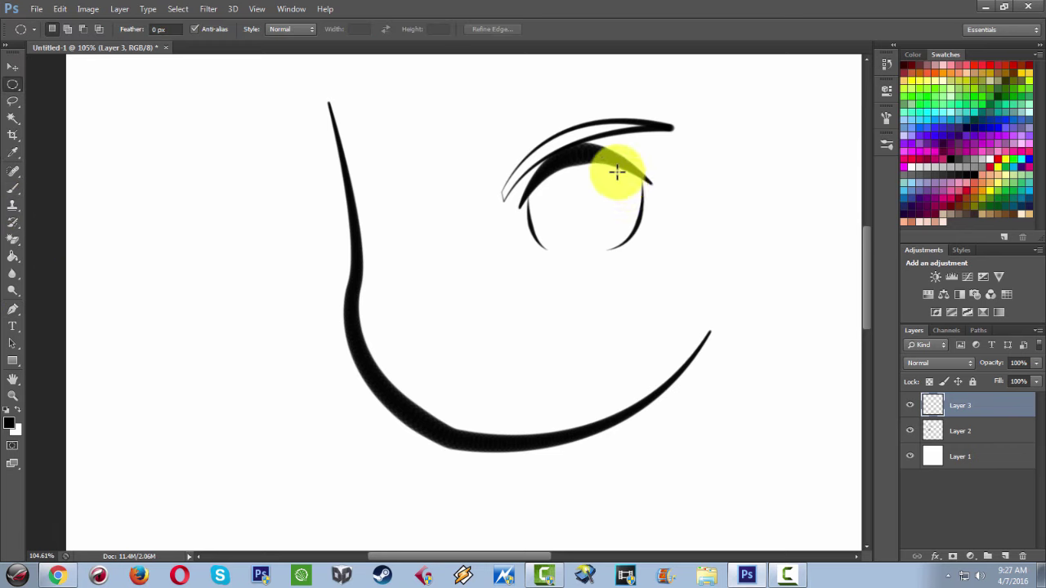
Drag an oval iris selection inside the eye, redrawing it after a Move tool error
{"action": "mouse_move", "coordinate": [611, 168]}
{"action": "left_mouse_down"}
{"action": "mouse_move", "coordinate": [566, 252]}
{"action": "mouse_move", "coordinate": [545, 265]}
{"action": "left_mouse_up"}
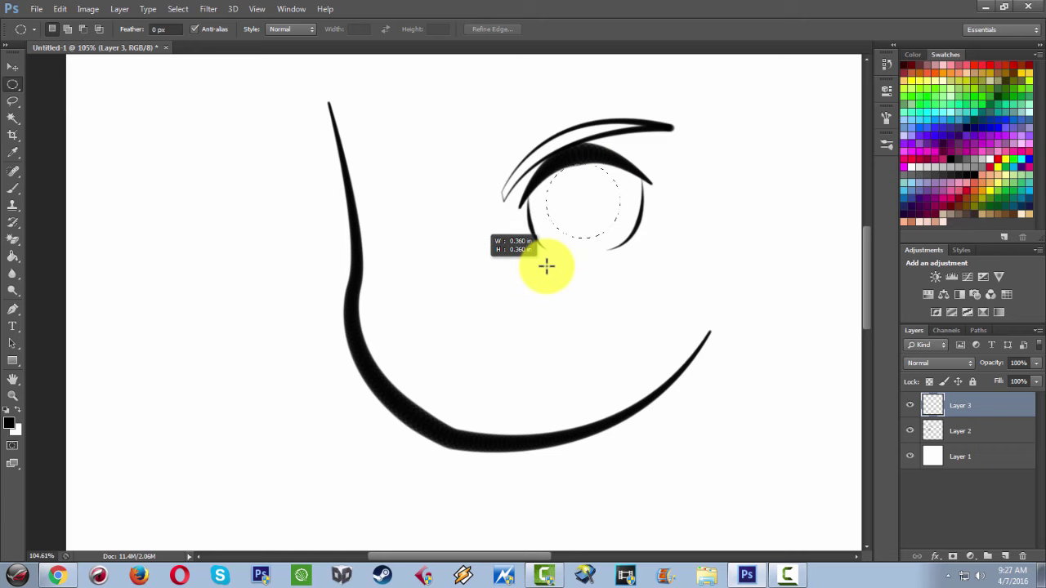
{"action": "left_click_drag", "start_coordinate": [590, 188], "coordinate": [598, 196]}
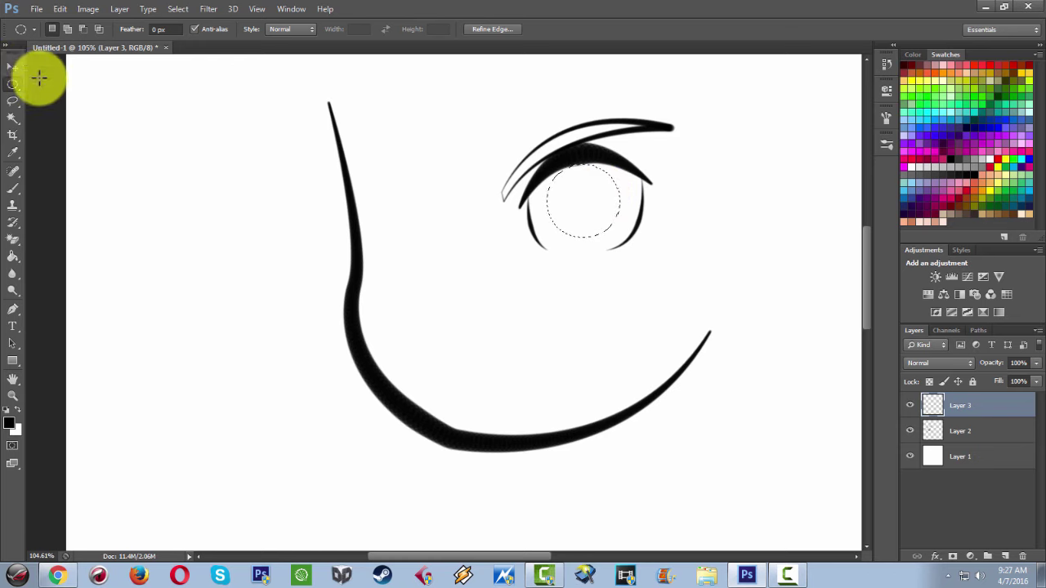
{"action": "left_click", "coordinate": [13, 67]}
{"action": "left_click_drag", "start_coordinate": [583, 217], "coordinate": [594, 222]}
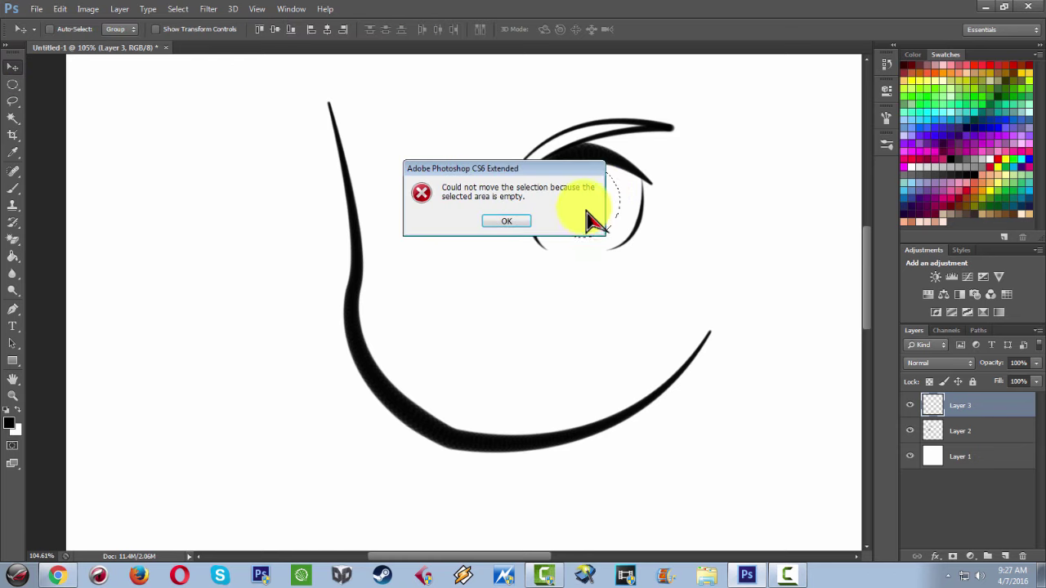
{"action": "left_click", "coordinate": [507, 220]}
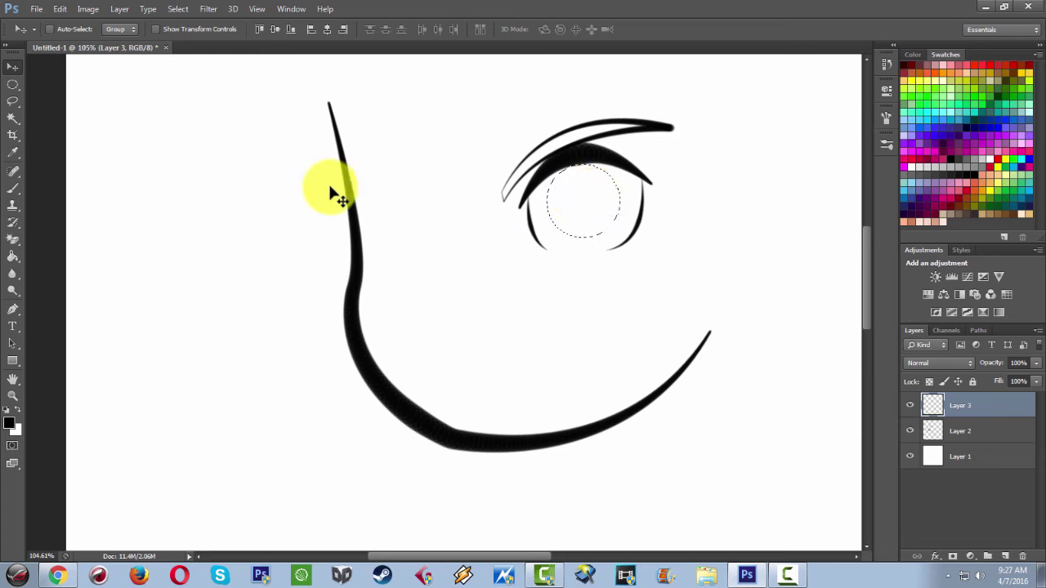
{"action": "left_click", "coordinate": [12, 84]}
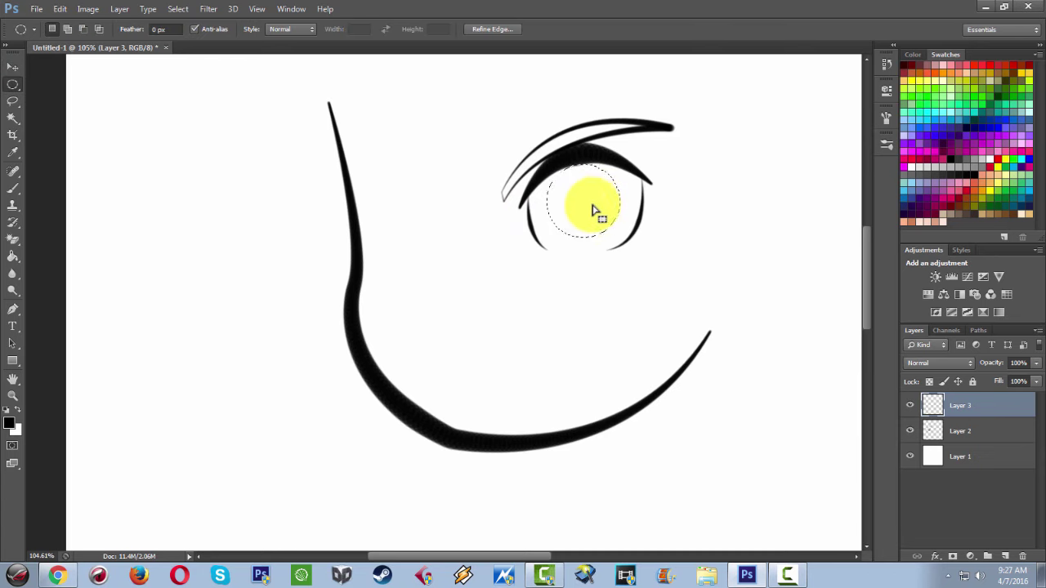
{"action": "left_click_drag", "start_coordinate": [594, 204], "coordinate": [603, 196]}
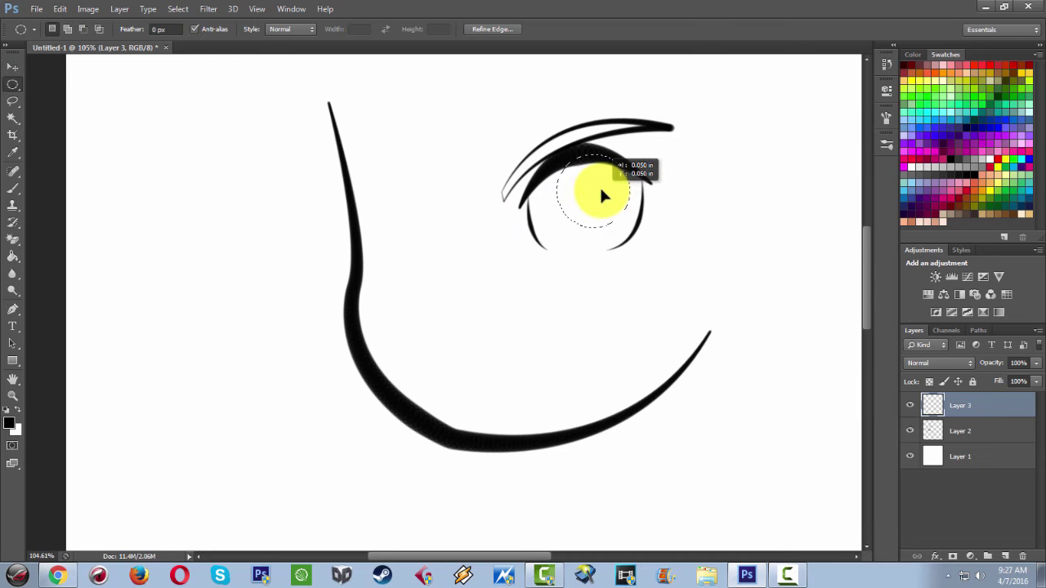
{"action": "left_click", "coordinate": [707, 243]}
{"action": "mouse_move", "coordinate": [613, 159]}
{"action": "left_mouse_down"}
{"action": "mouse_move", "coordinate": [562, 236]}
{"action": "mouse_move", "coordinate": [549, 234]}
{"action": "left_mouse_up"}
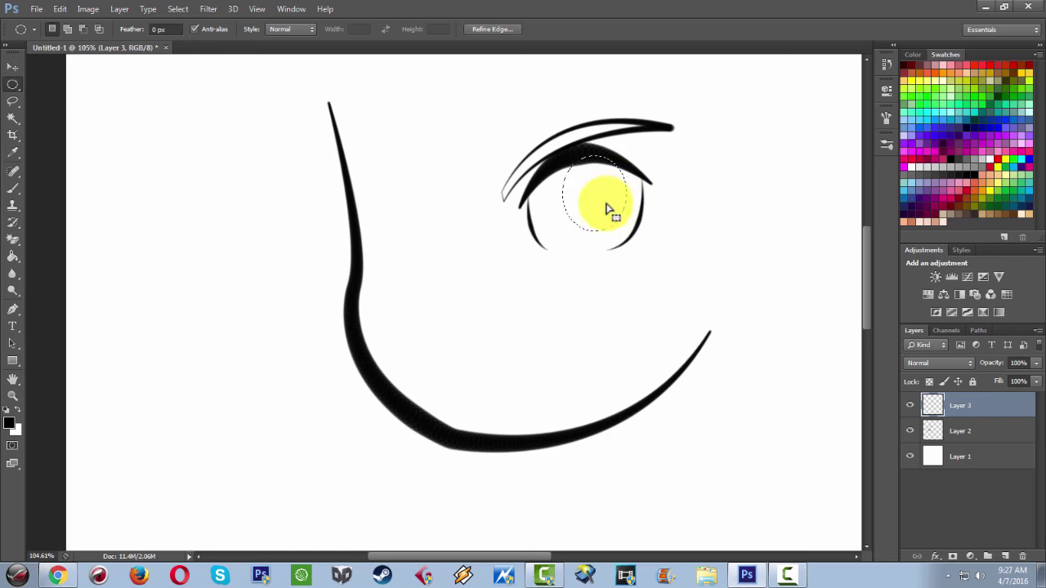
{"action": "right_click", "coordinate": [609, 206]}
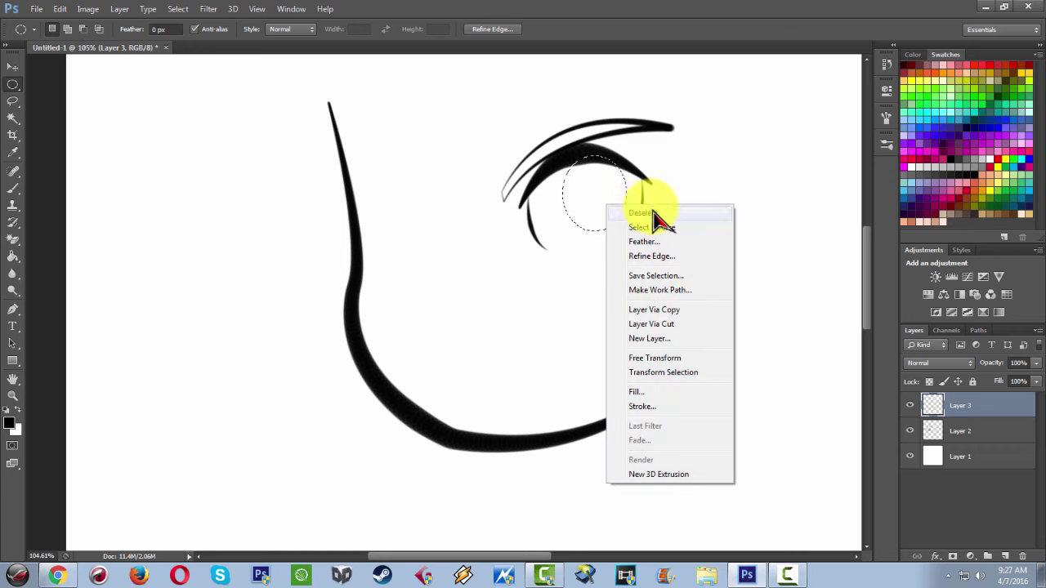
Stroke the iris selection at 4 px after undoing a 12 px try, then deselect
{"action": "left_click", "coordinate": [652, 408]}
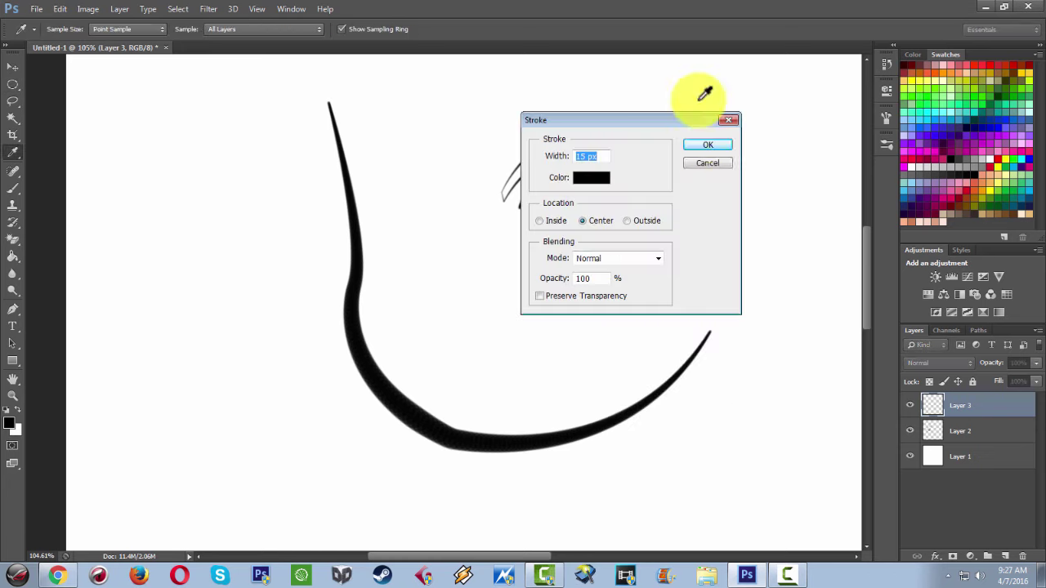
{"action": "type", "text": "12"}
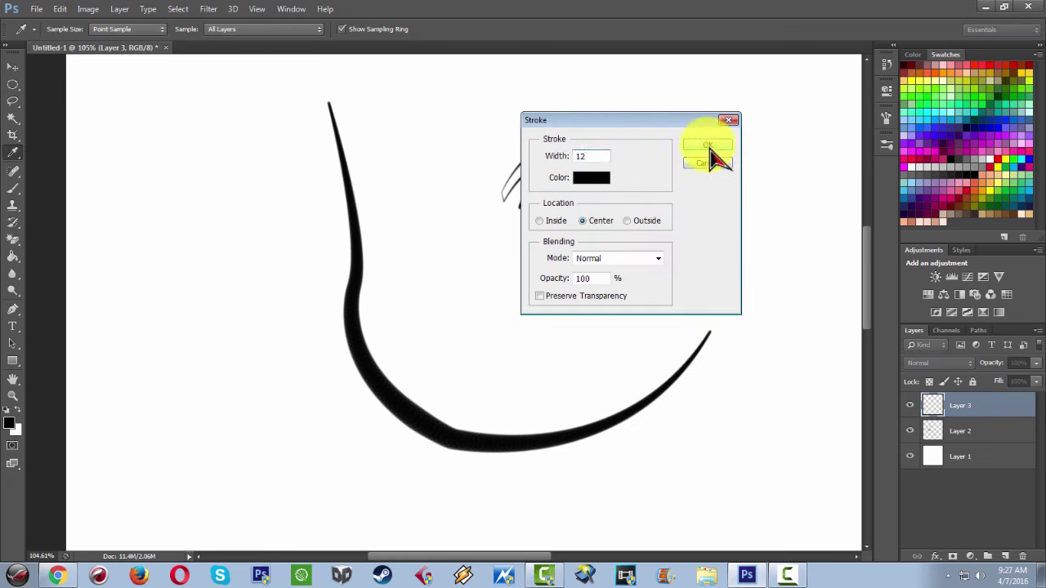
{"action": "left_click", "coordinate": [708, 147]}
{"action": "key", "text": "ctrl+z"}
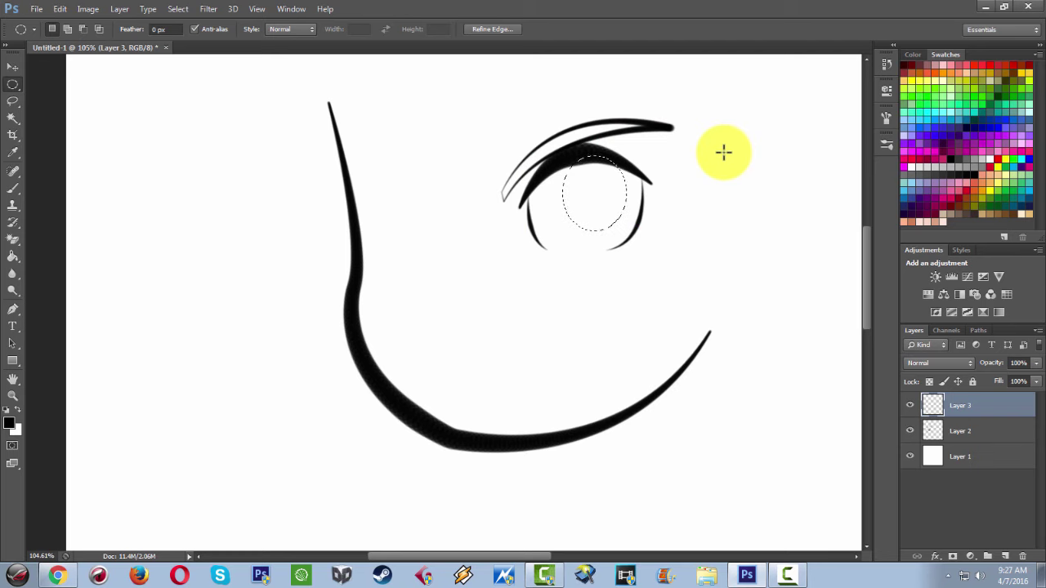
{"action": "right_click", "coordinate": [713, 166]}
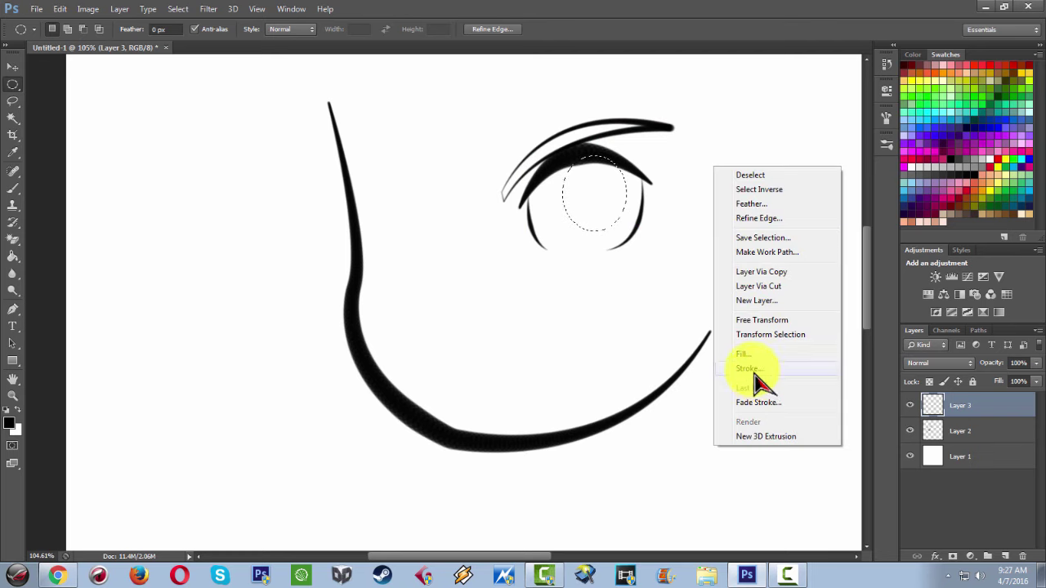
{"action": "left_click", "coordinate": [751, 369]}
{"action": "type", "text": "4"}
{"action": "left_click", "coordinate": [717, 149]}
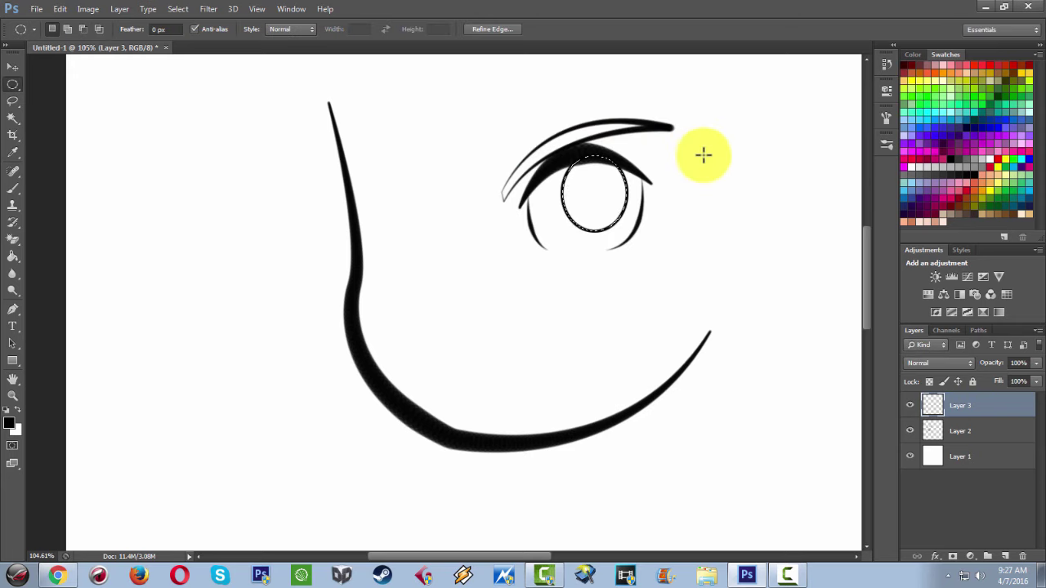
{"action": "right_click", "coordinate": [706, 165]}
{"action": "left_click", "coordinate": [745, 173]}
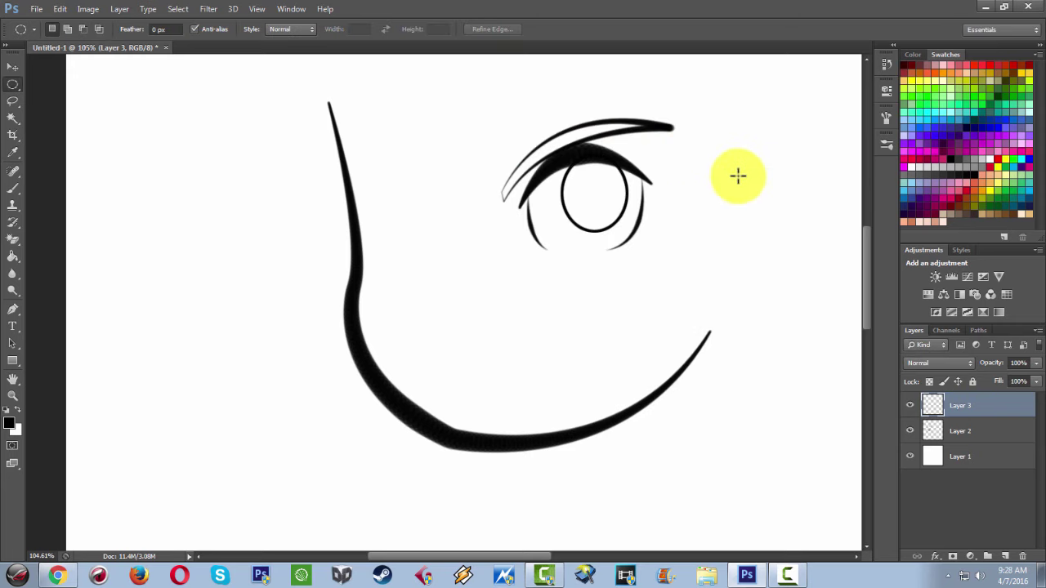
{"action": "scroll", "coordinate": [712, 227], "scroll_direction": "up", "scroll_amount": 1}
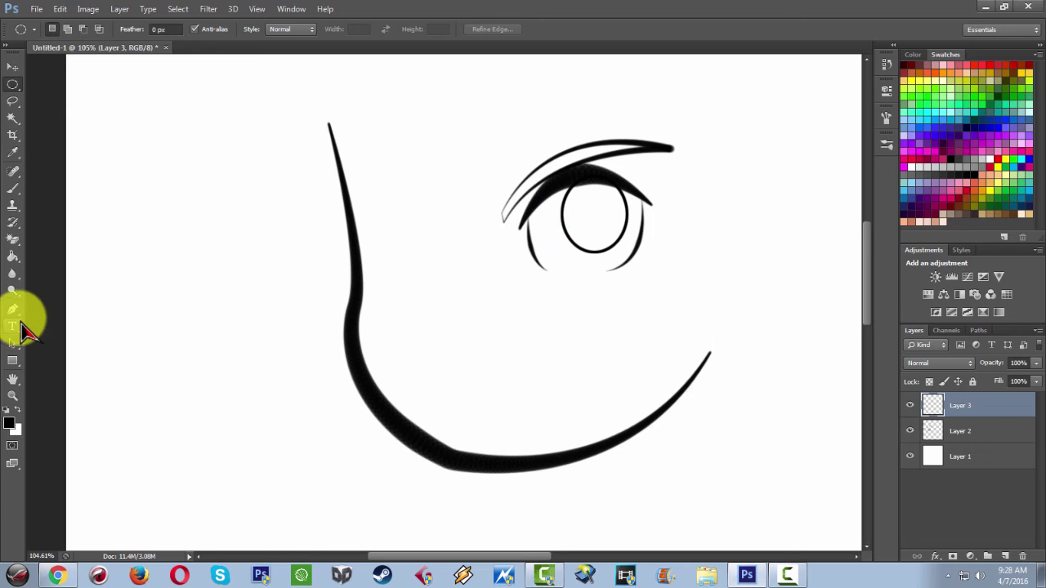
Draw and ink a small angled nose path, then delete the path
{"action": "left_click", "coordinate": [12, 315]}
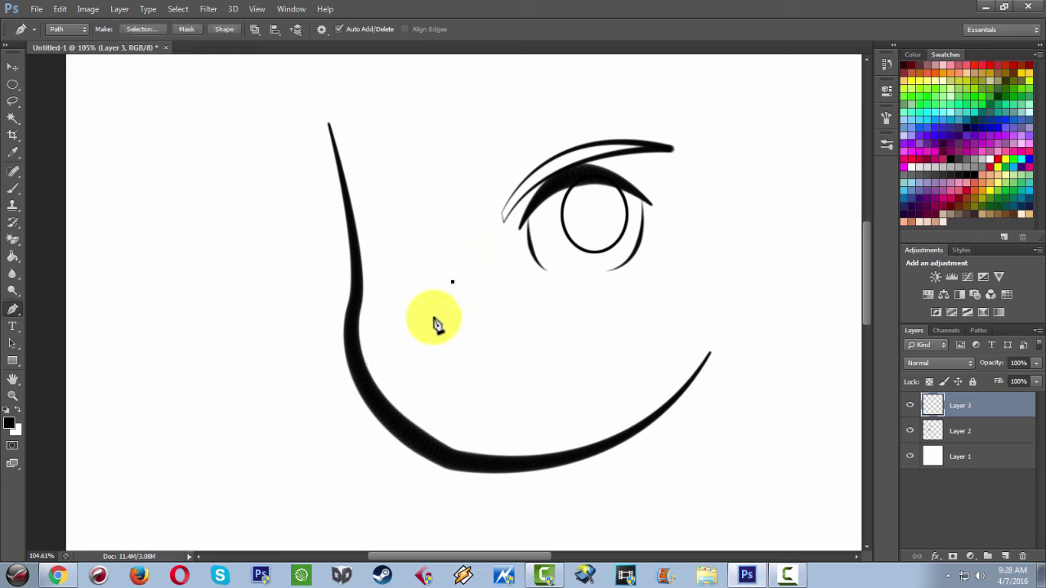
{"action": "left_click_drag", "start_coordinate": [420, 320], "coordinate": [423, 325]}
{"action": "key", "text": "ctrl+z"}
{"action": "left_click", "coordinate": [434, 305]}
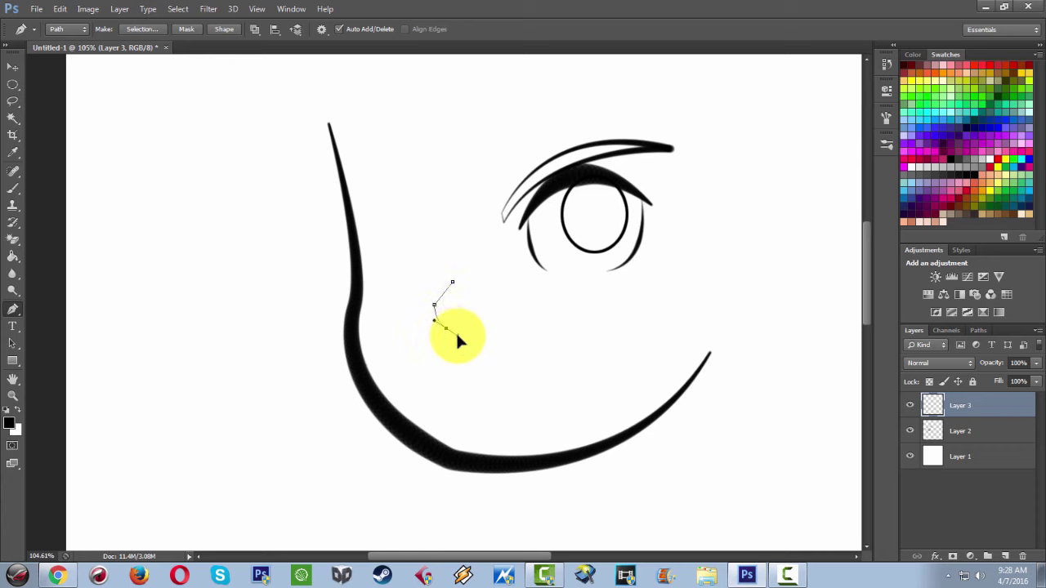
{"action": "left_click_drag", "start_coordinate": [456, 332], "coordinate": [447, 329]}
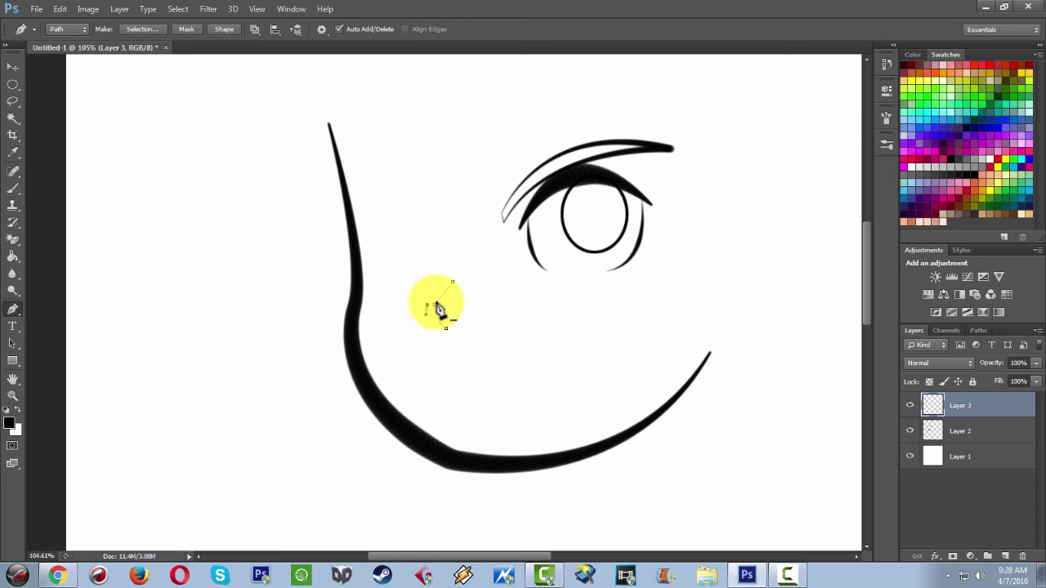
{"action": "right_click", "coordinate": [549, 330]}
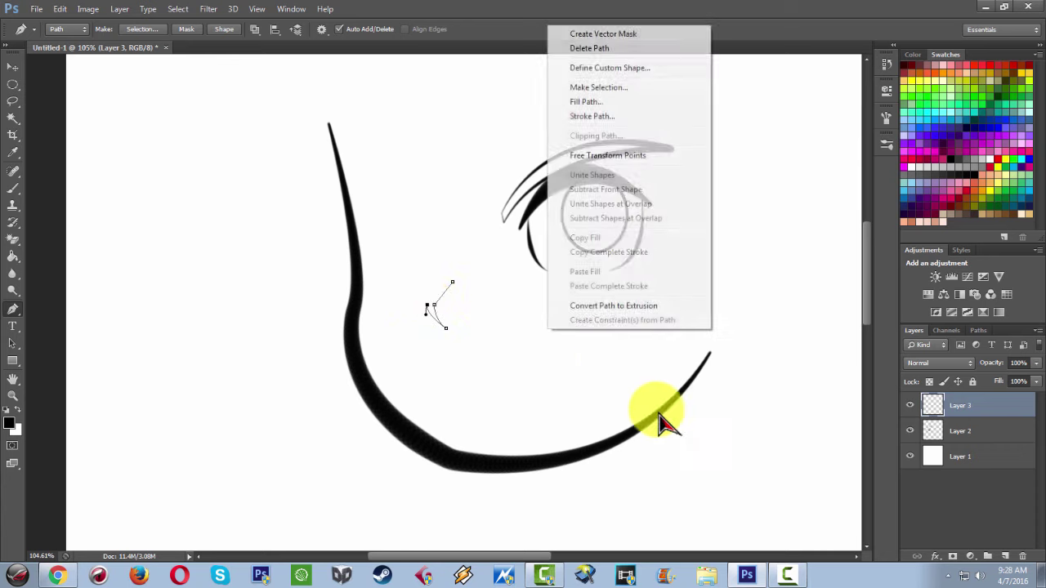
{"action": "left_click", "coordinate": [619, 119]}
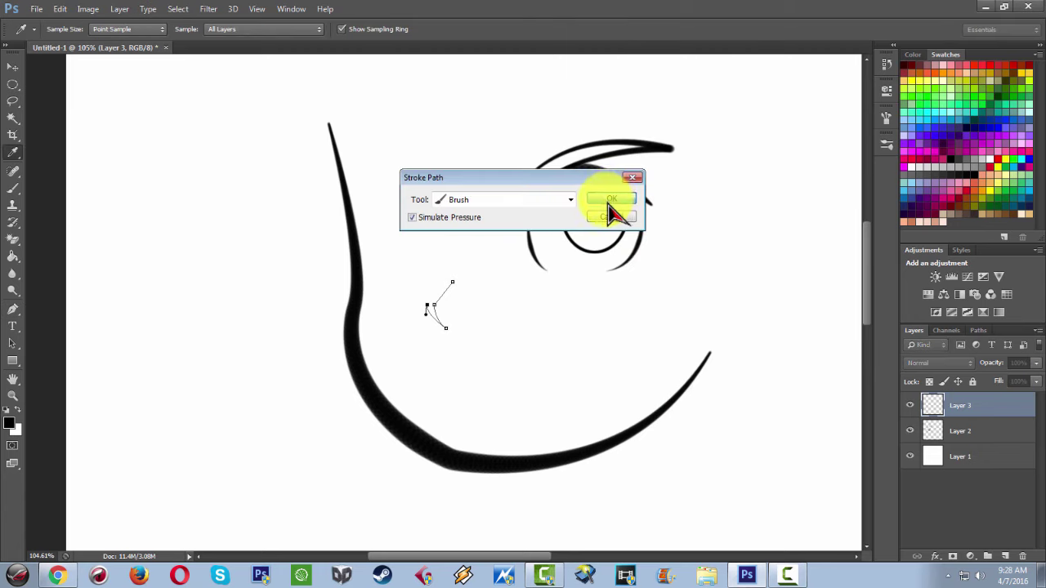
{"action": "left_click", "coordinate": [613, 196]}
{"action": "right_click", "coordinate": [745, 206]}
{"action": "left_click", "coordinate": [772, 227]}
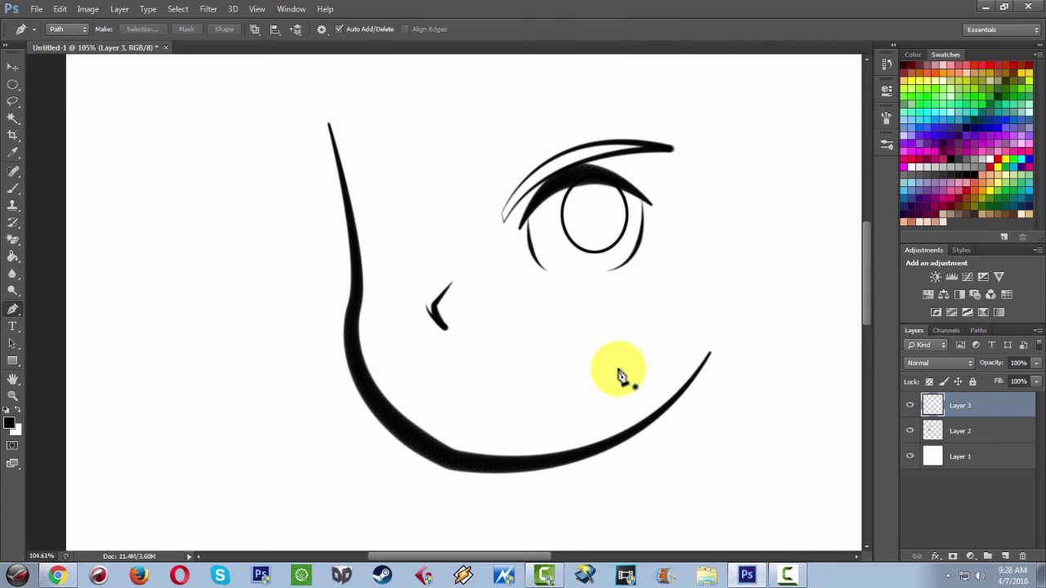
Draw and ink a gently curved mouth path, then delete the path
{"action": "left_click", "coordinate": [438, 373]}
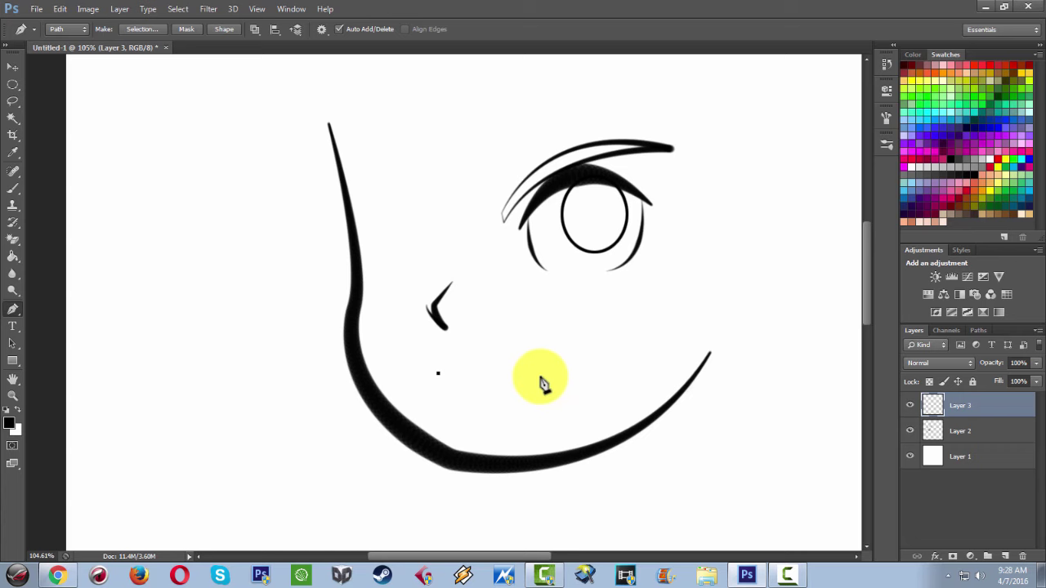
{"action": "left_click_drag", "start_coordinate": [595, 357], "coordinate": [606, 357]}
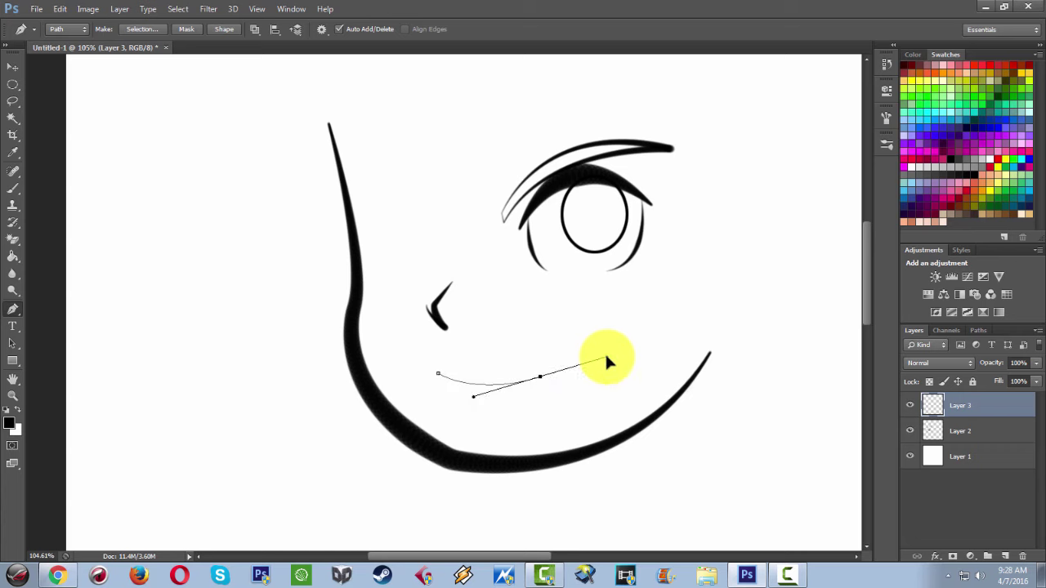
{"action": "left_click", "coordinate": [541, 379]}
{"action": "right_click", "coordinate": [668, 280]}
{"action": "left_click", "coordinate": [725, 348]}
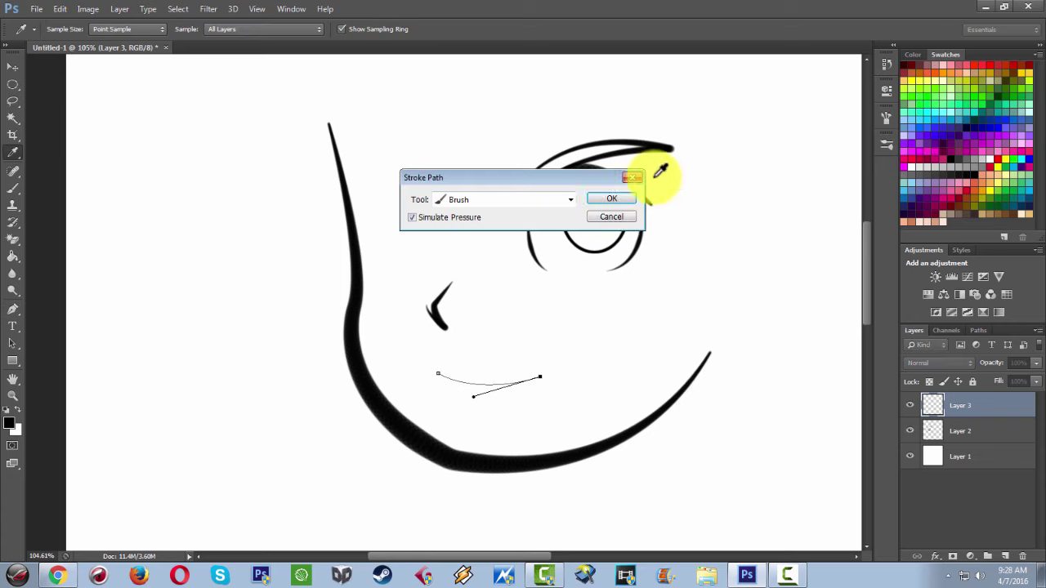
{"action": "left_click", "coordinate": [612, 198]}
{"action": "right_click", "coordinate": [720, 201]}
{"action": "left_click", "coordinate": [760, 226]}
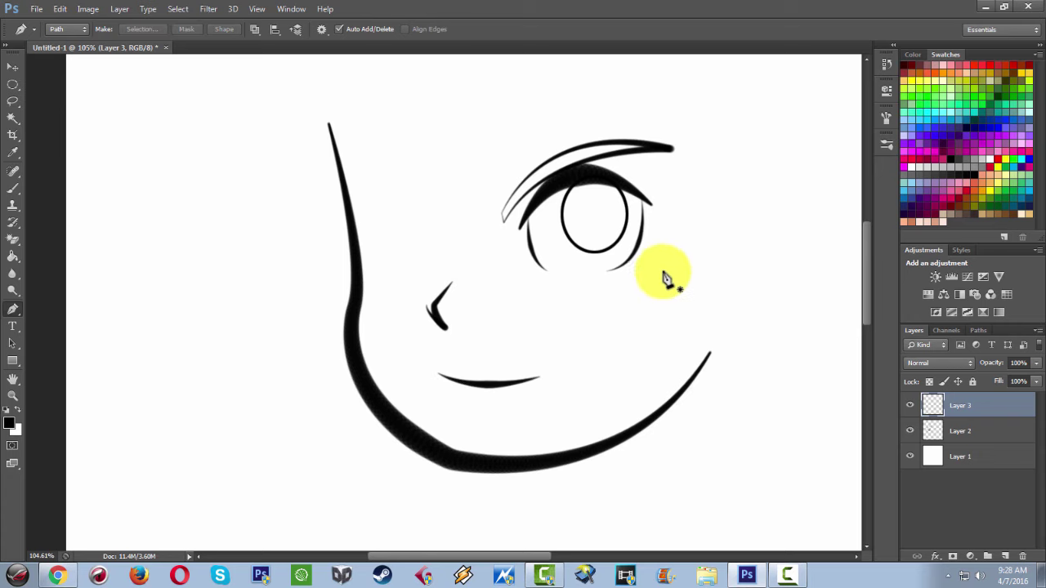
{"action": "scroll", "coordinate": [666, 279], "scroll_direction": "up", "scroll_amount": 2}
{"action": "scroll", "coordinate": [678, 279], "scroll_direction": "down", "scroll_amount": 2}
{"action": "scroll", "coordinate": [678, 280], "scroll_direction": "down", "scroll_amount": 2}
{"action": "scroll", "coordinate": [677, 302], "scroll_direction": "down", "scroll_amount": 2}
{"action": "scroll", "coordinate": [677, 310], "scroll_direction": "down", "scroll_amount": 1}
{"action": "scroll", "coordinate": [519, 314], "scroll_direction": "up", "scroll_amount": 1}
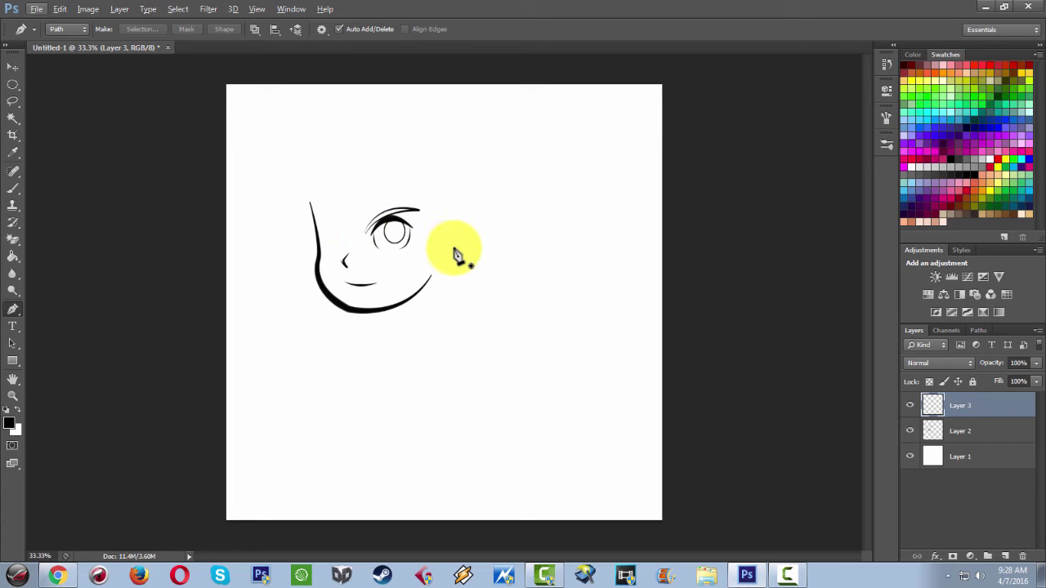
{"action": "scroll", "coordinate": [427, 256], "scroll_direction": "up", "scroll_amount": 2}
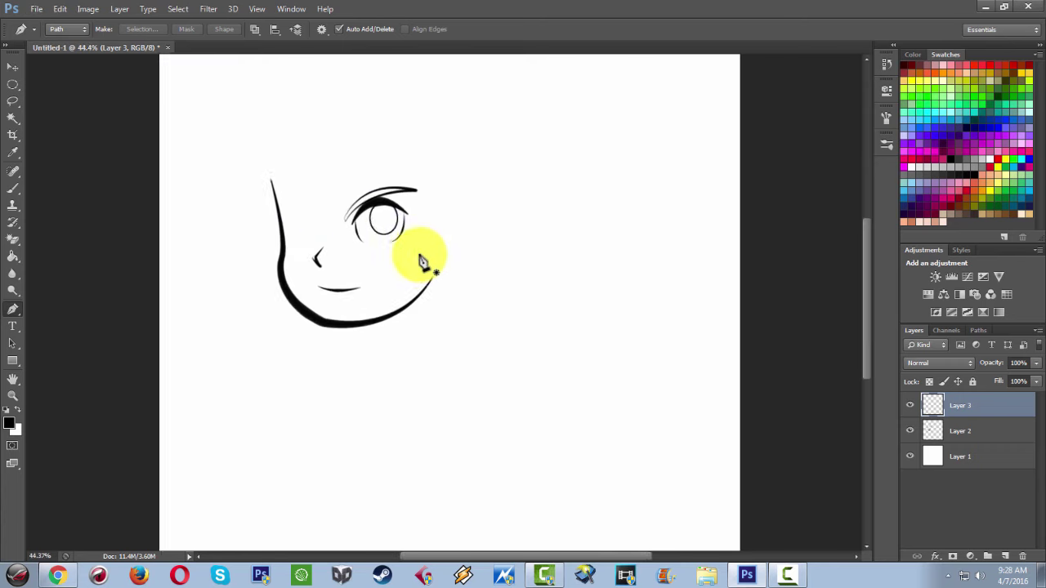
{"action": "right_click", "coordinate": [397, 277]}
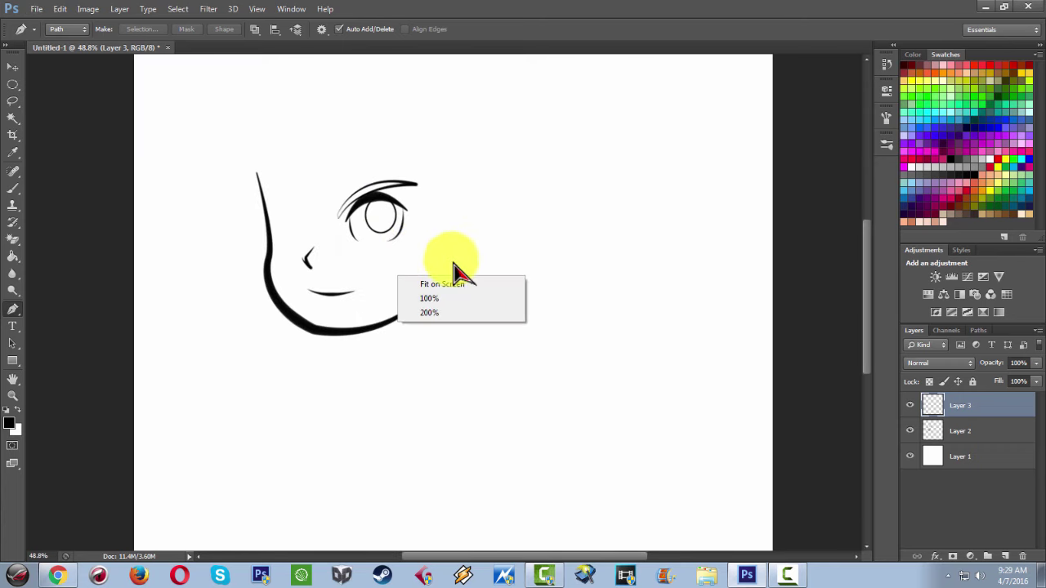
{"action": "left_click", "coordinate": [482, 15]}
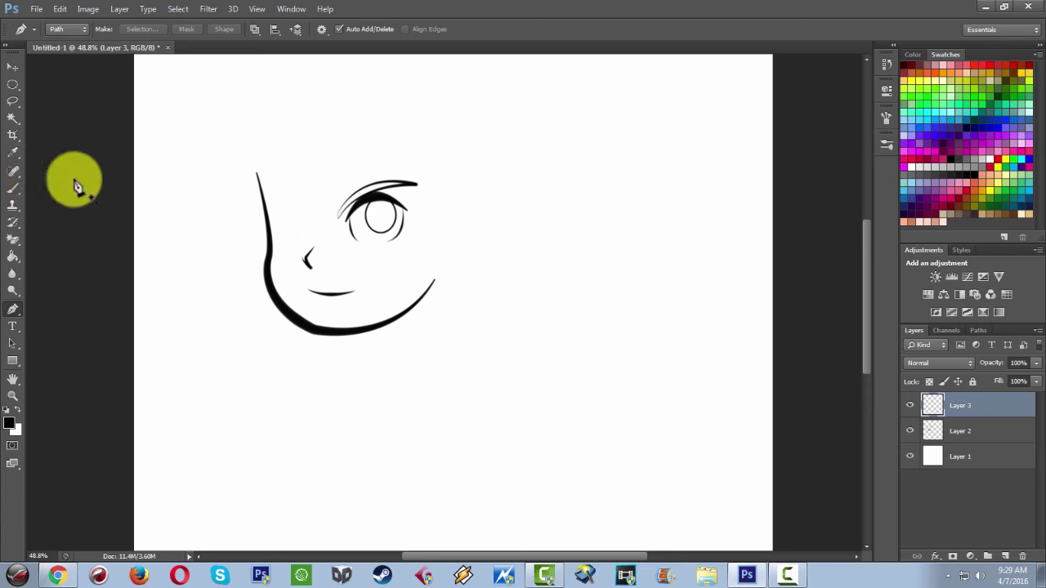
Pick the second brush preset, turn on Shape Dynamics, and close the Brush panel
{"action": "left_click", "coordinate": [18, 190]}
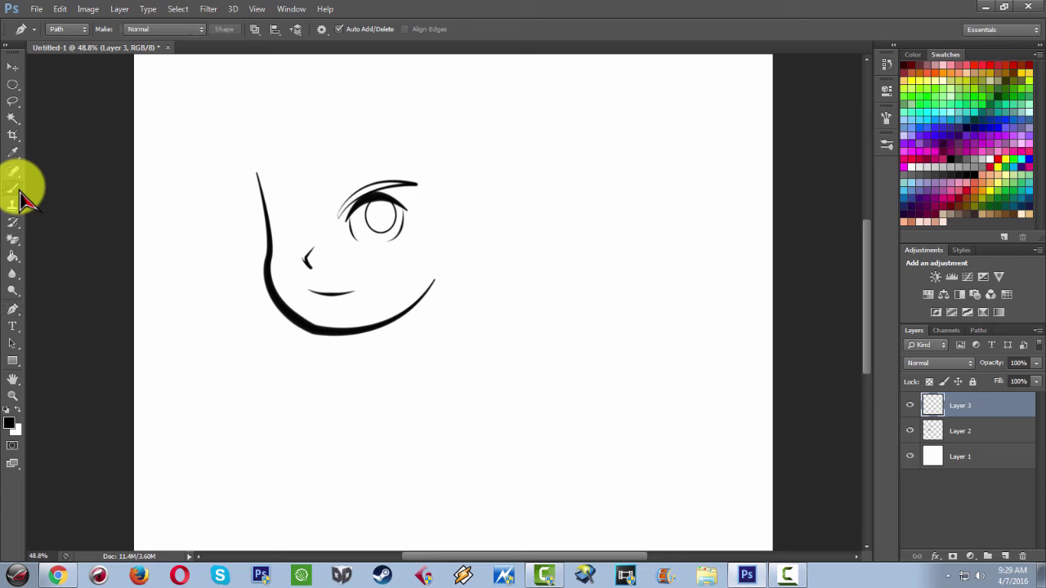
{"action": "left_click", "coordinate": [889, 145]}
{"action": "left_click", "coordinate": [705, 202]}
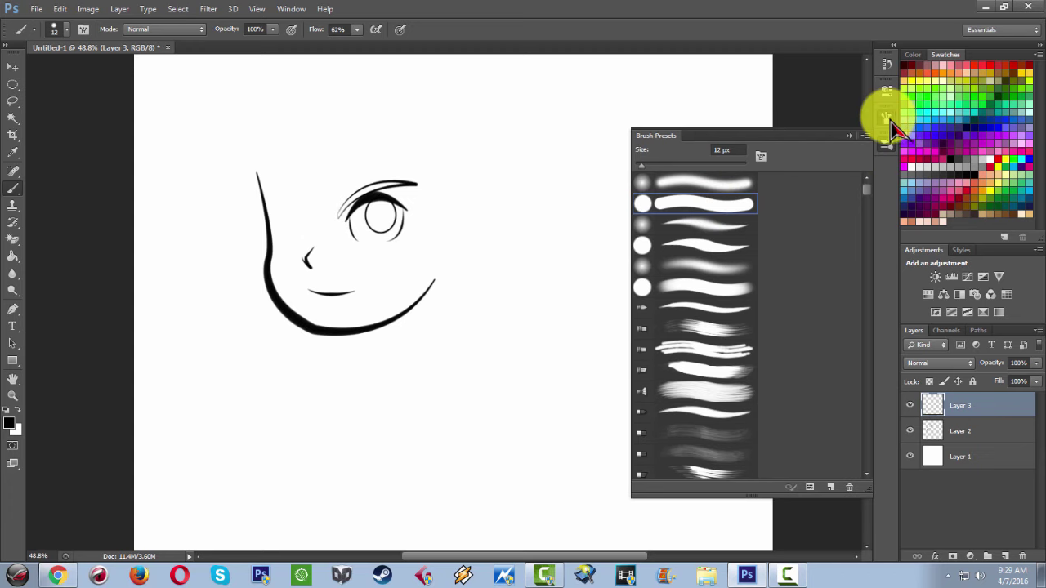
{"action": "left_click", "coordinate": [889, 119]}
{"action": "left_click", "coordinate": [654, 158]}
{"action": "left_click", "coordinate": [646, 157]}
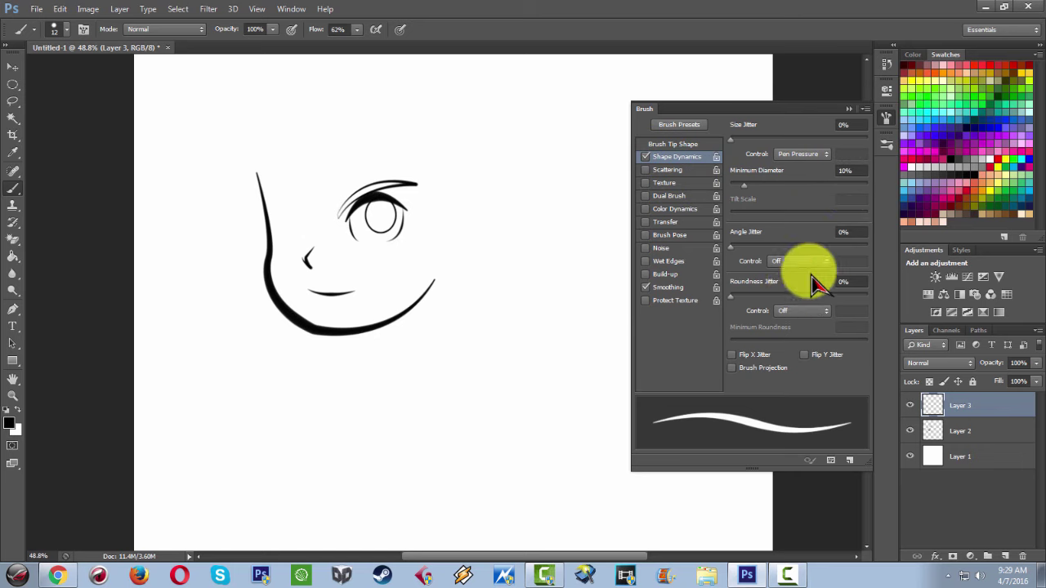
{"action": "left_click", "coordinate": [849, 108]}
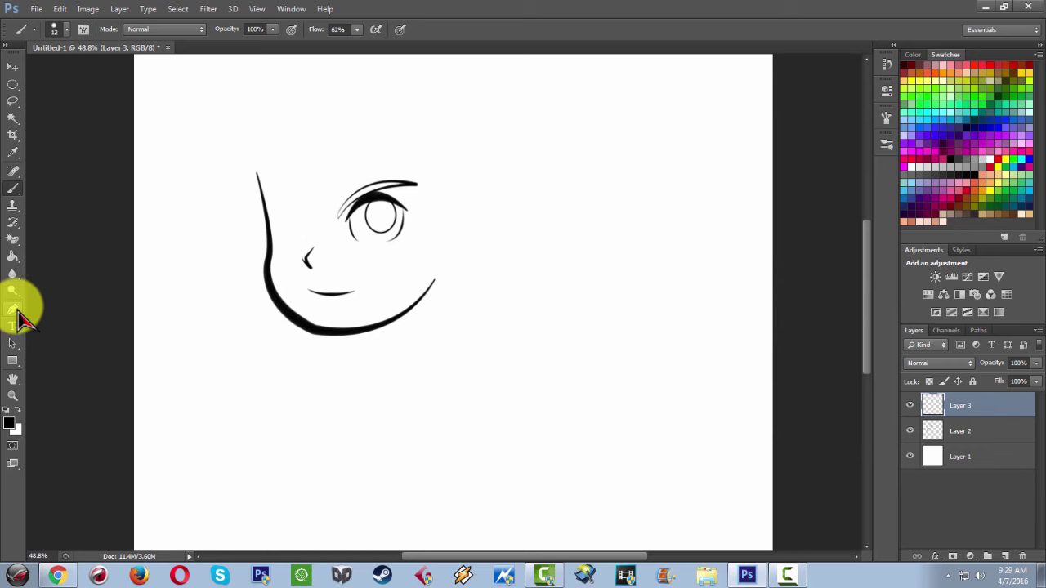
Check the Pen tool flyout, then bring up the marquee selection shape options
{"action": "left_click", "coordinate": [15, 311]}
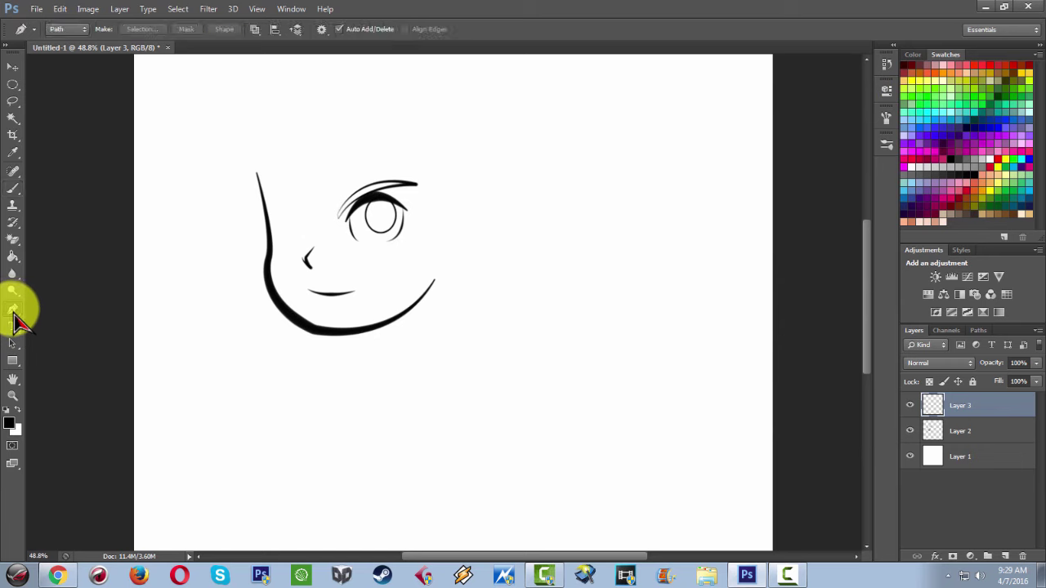
{"action": "right_click", "coordinate": [13, 311]}
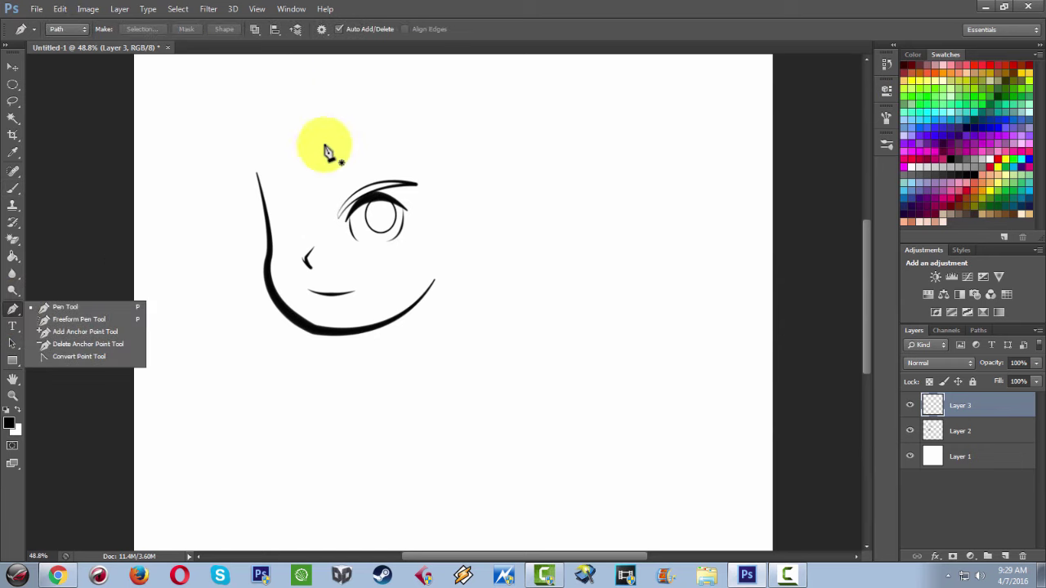
{"action": "left_click", "coordinate": [643, 24]}
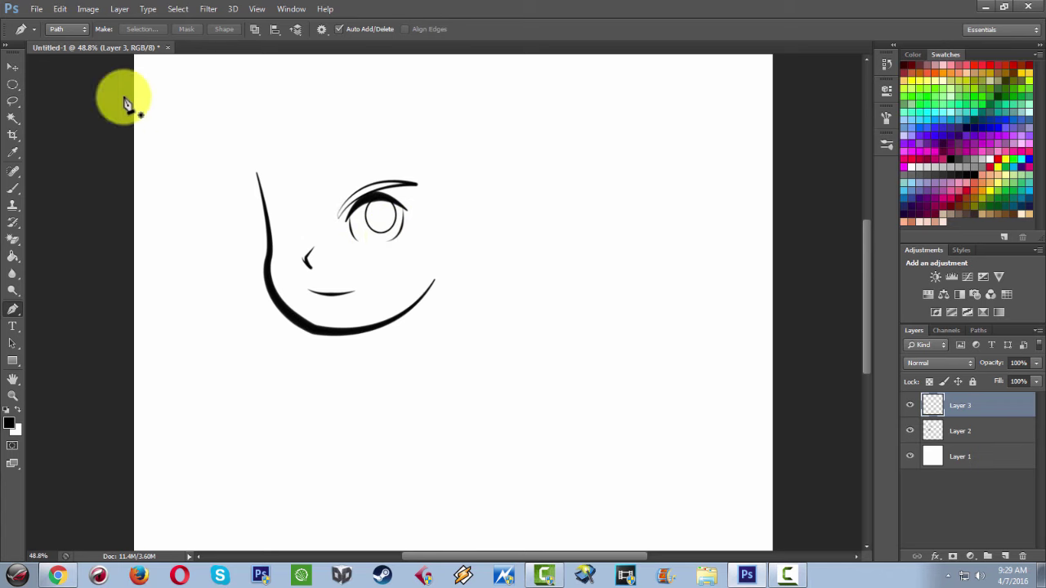
{"action": "left_click", "coordinate": [13, 85]}
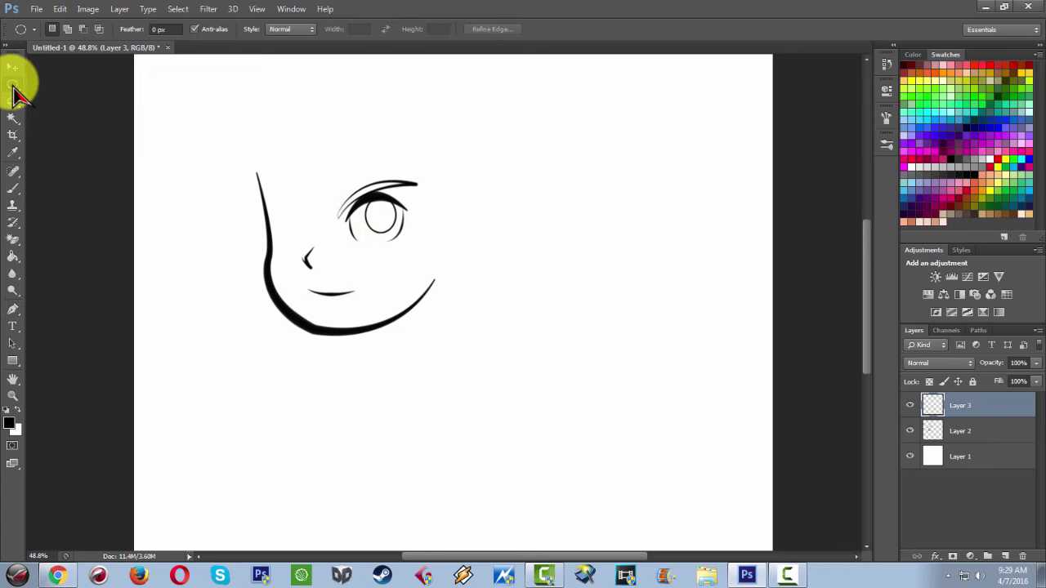
{"action": "right_click", "coordinate": [13, 87]}
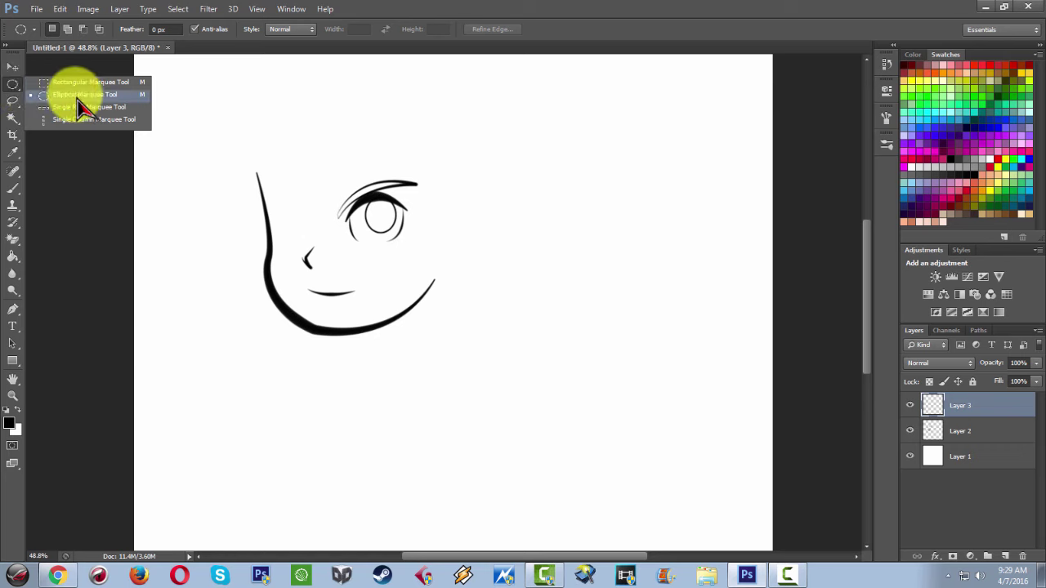
Choose the Elliptical Marquee Tool and make Layer 2 the working layer
{"action": "left_click", "coordinate": [101, 98]}
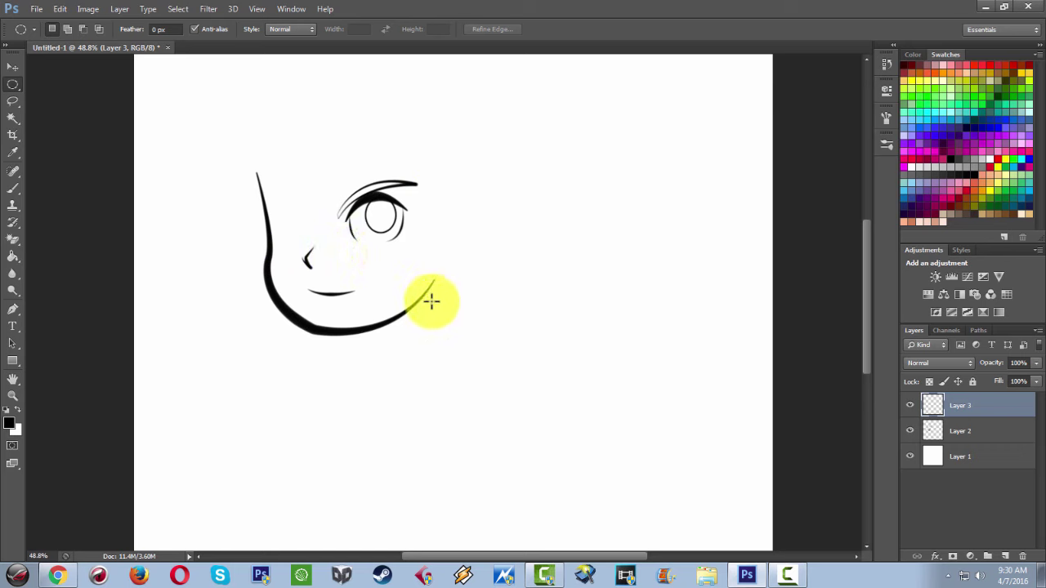
{"action": "left_click_drag", "start_coordinate": [425, 292], "coordinate": [434, 279]}
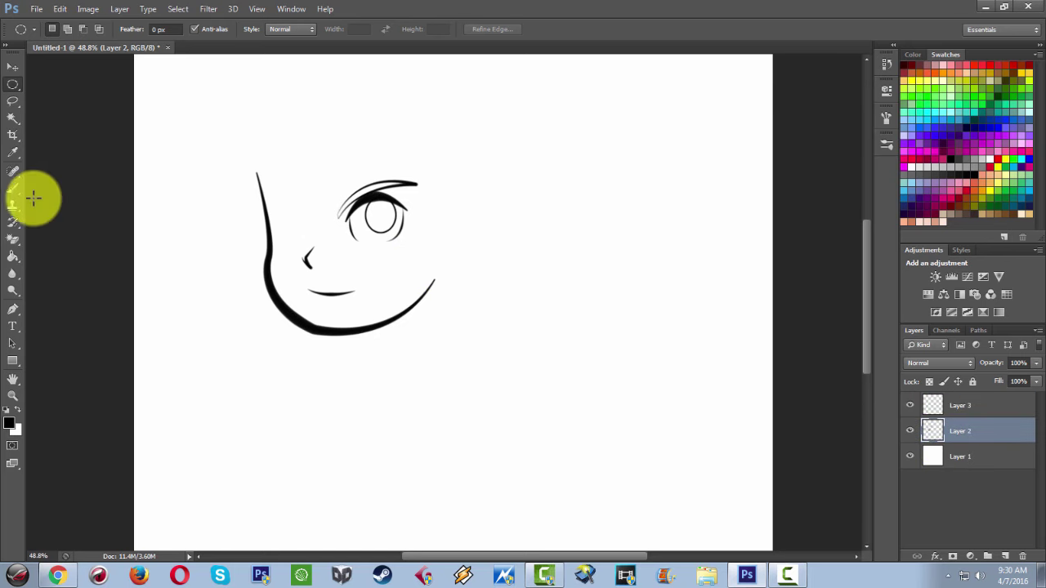
Pick the second brush preset with Shape Dynamics pen-pressure size at 10% minimum diameter
{"action": "left_click", "coordinate": [12, 187]}
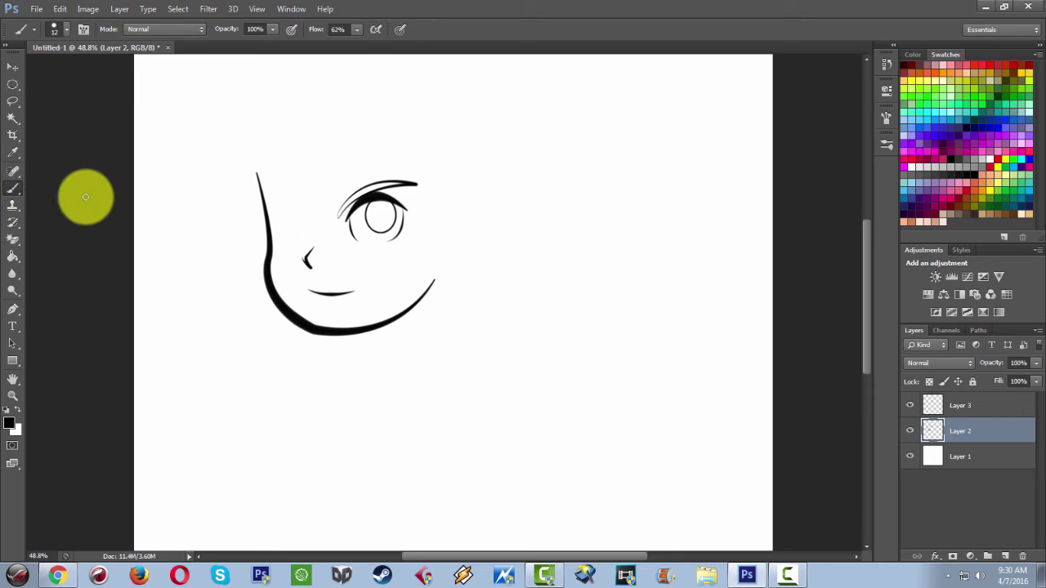
{"action": "left_click", "coordinate": [886, 145]}
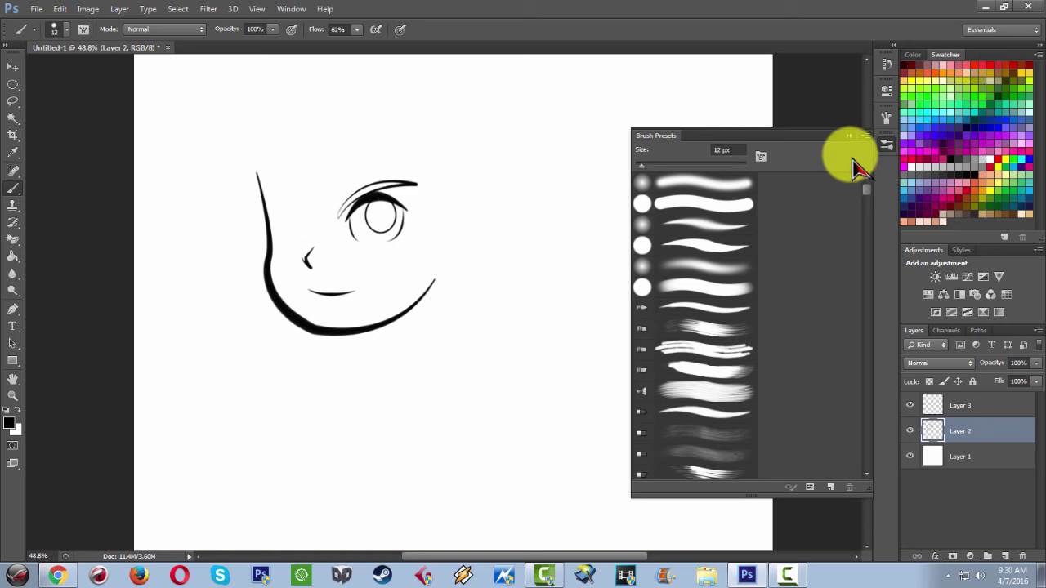
{"action": "left_click", "coordinate": [751, 208]}
{"action": "left_click", "coordinate": [886, 122]}
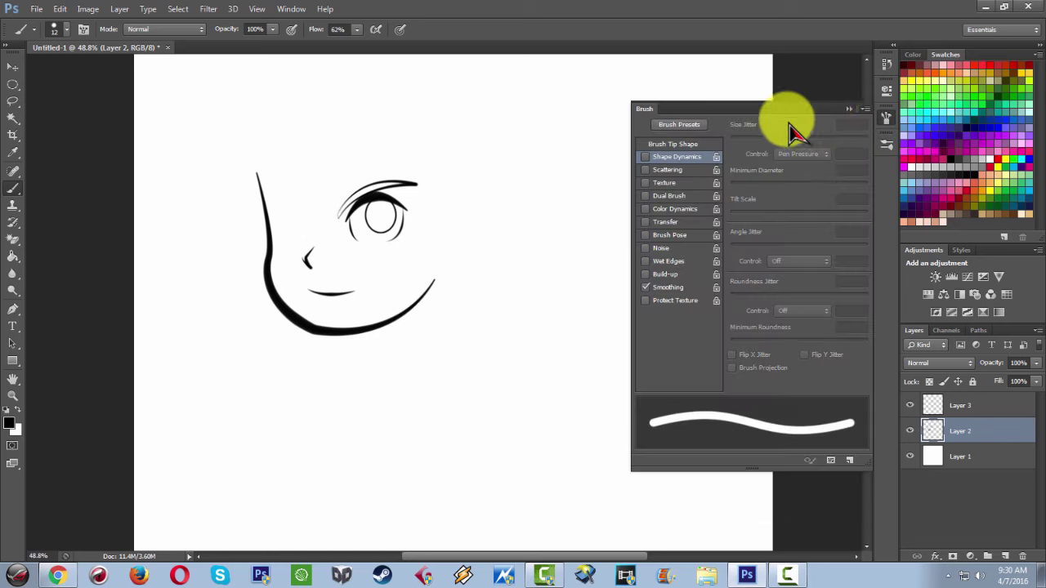
{"action": "left_click", "coordinate": [646, 157]}
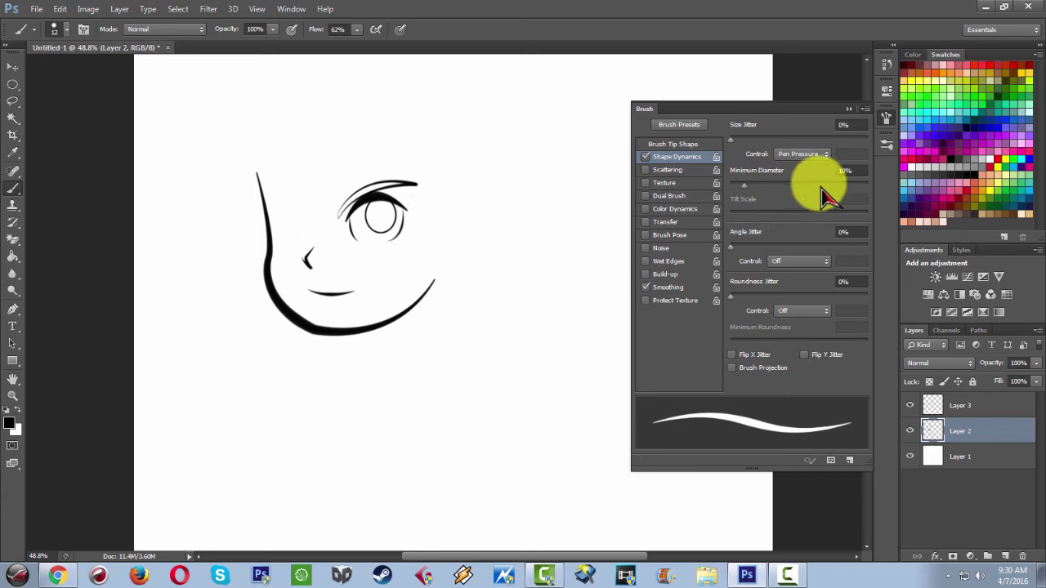
{"action": "left_click", "coordinate": [858, 107]}
{"action": "scroll", "coordinate": [580, 314], "scroll_direction": "up", "scroll_amount": 2}
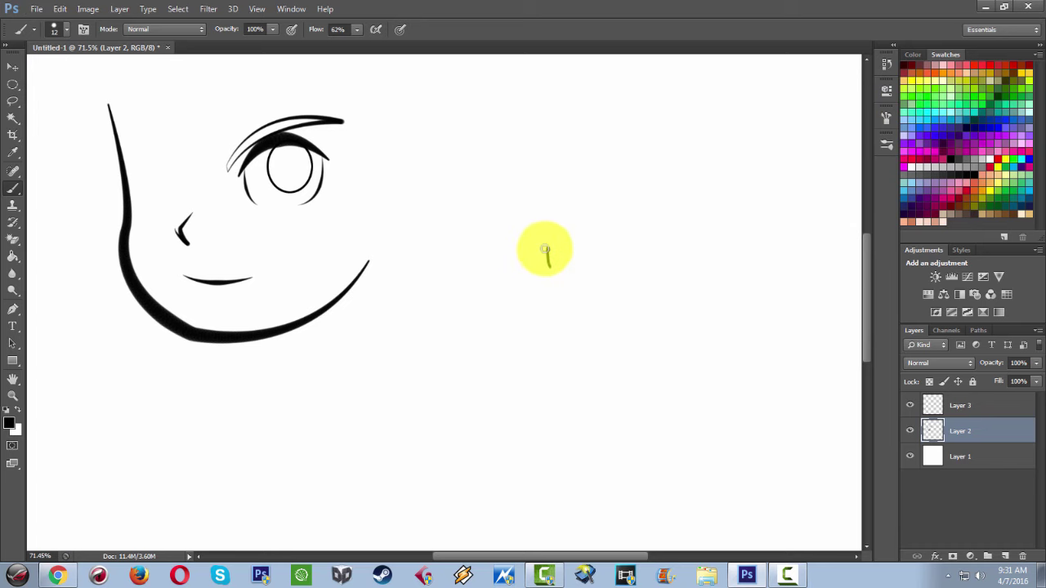
Draw the cheek-to-jaw curve and a pointed ear with inner line, undoing stray strokes
{"action": "key", "text": "ctrl+z"}
{"action": "mouse_move", "coordinate": [645, 201]}
{"action": "left_mouse_down"}
{"action": "mouse_move", "coordinate": [546, 258]}
{"action": "mouse_move", "coordinate": [643, 206]}
{"action": "left_mouse_up"}
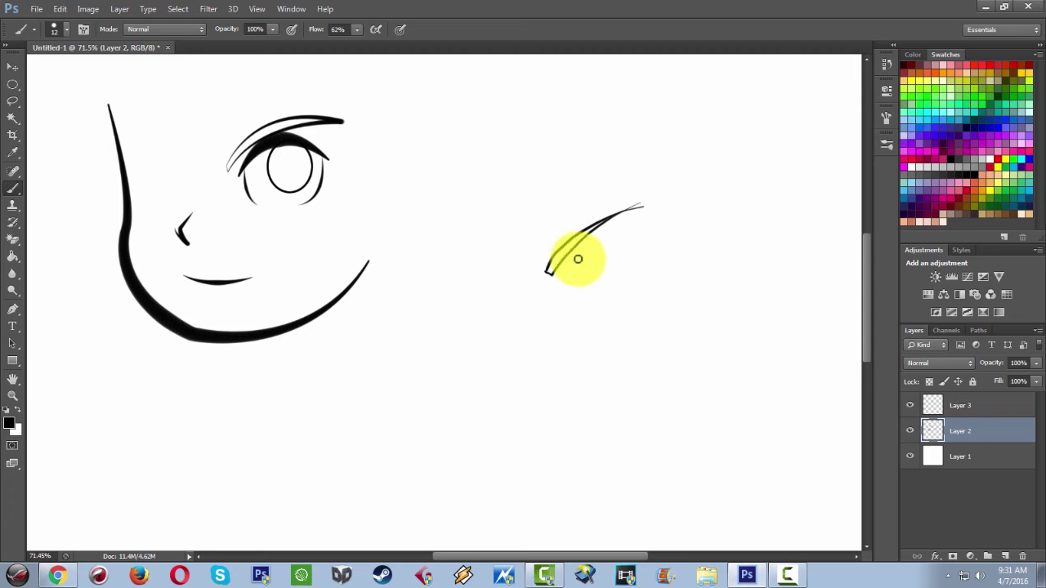
{"action": "key", "text": "ctrl+z"}
{"action": "key", "text": "ctrl+z"}
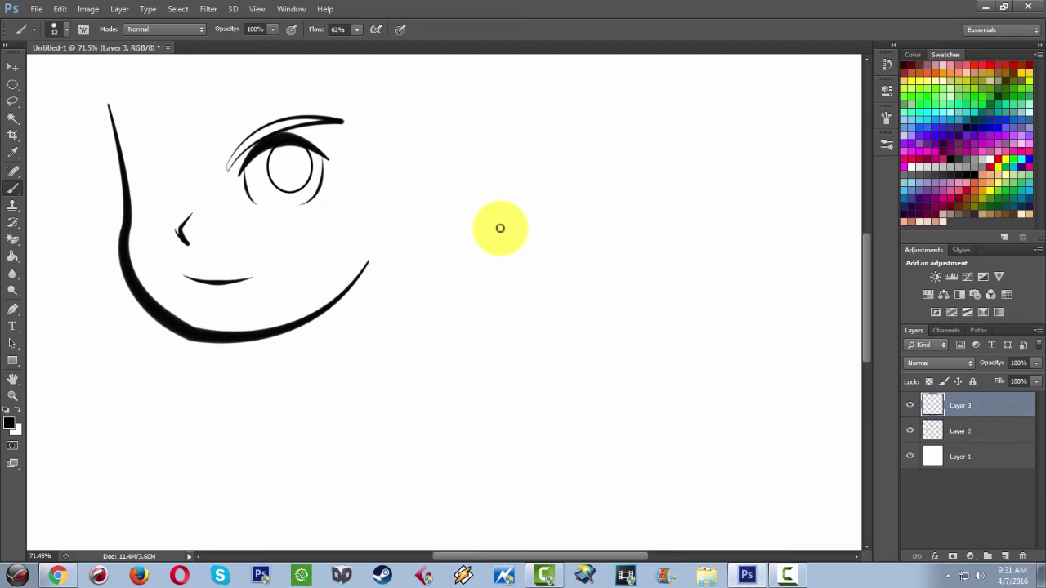
{"action": "left_click_drag", "start_coordinate": [533, 192], "coordinate": [562, 302]}
{"action": "key", "text": "ctrl+z"}
{"action": "mouse_move", "coordinate": [550, 191]}
{"action": "left_mouse_down"}
{"action": "mouse_move", "coordinate": [565, 297]}
{"action": "mouse_move", "coordinate": [626, 376]}
{"action": "left_mouse_up"}
{"action": "mouse_move", "coordinate": [591, 329]}
{"action": "left_mouse_down"}
{"action": "mouse_move", "coordinate": [537, 315]}
{"action": "mouse_move", "coordinate": [586, 309]}
{"action": "left_mouse_up"}
{"action": "left_click_drag", "start_coordinate": [509, 295], "coordinate": [563, 360]}
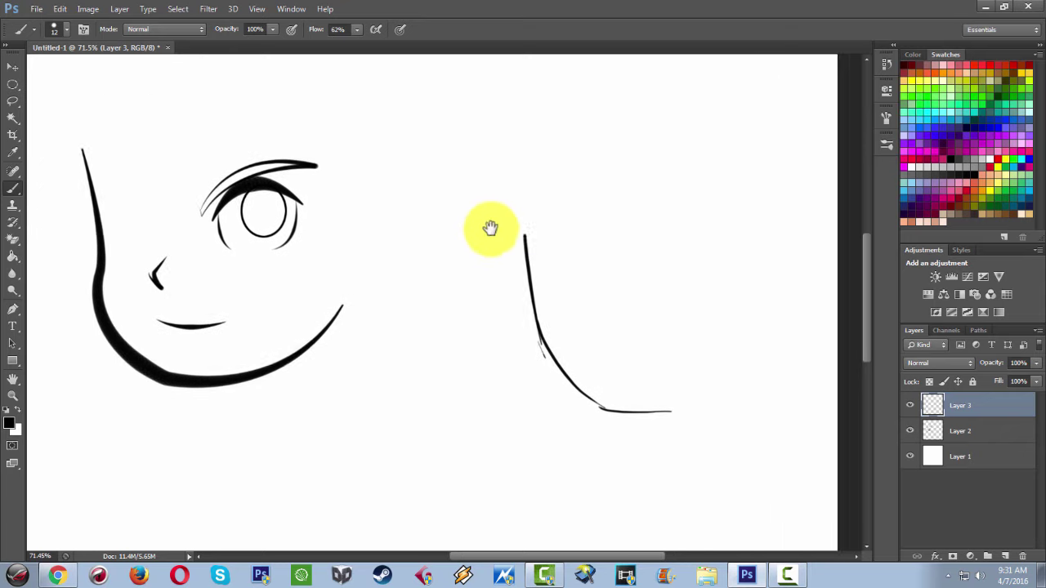
{"action": "left_click_drag", "start_coordinate": [534, 249], "coordinate": [518, 269]}
{"action": "key", "text": "ctrl+z"}
{"action": "key", "text": "ctrl+z"}
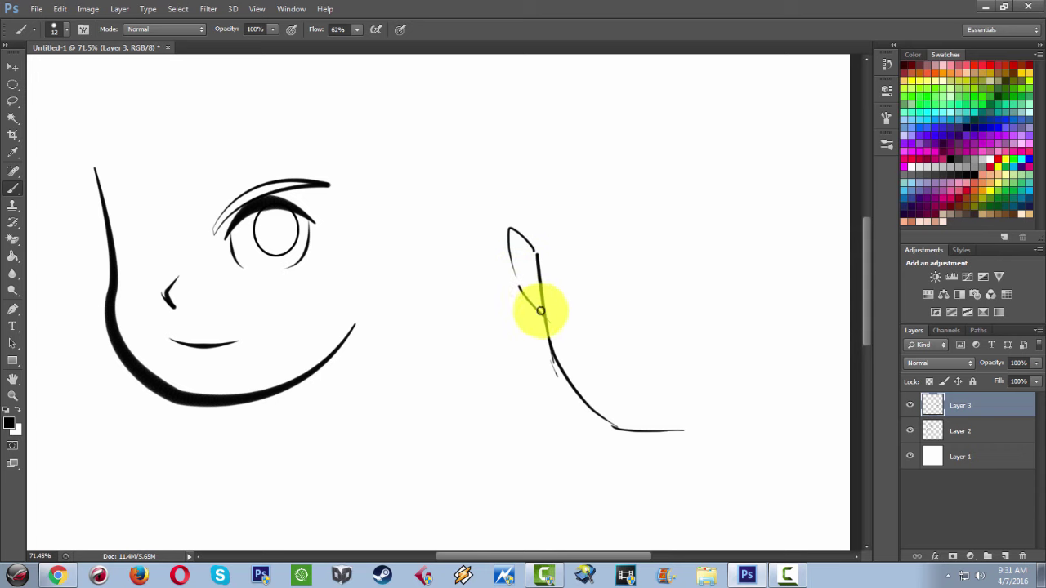
{"action": "left_click_drag", "start_coordinate": [520, 289], "coordinate": [544, 318]}
Fan spiky vertical and diagonal hair strands across the top of the second face
{"action": "left_click_drag", "start_coordinate": [547, 174], "coordinate": [549, 249]}
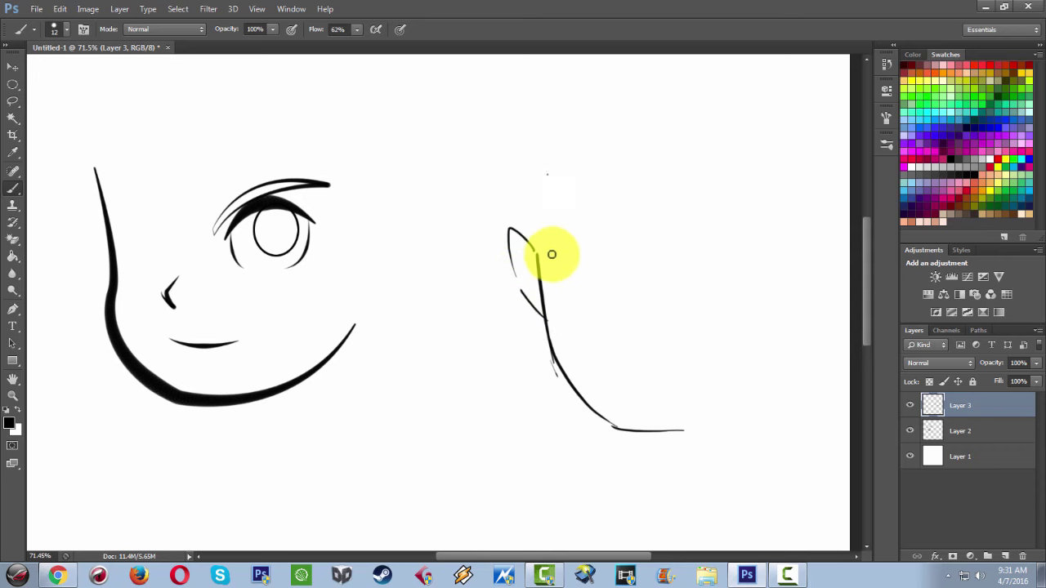
{"action": "key", "text": "ctrl+z"}
{"action": "left_click_drag", "start_coordinate": [547, 174], "coordinate": [555, 282]}
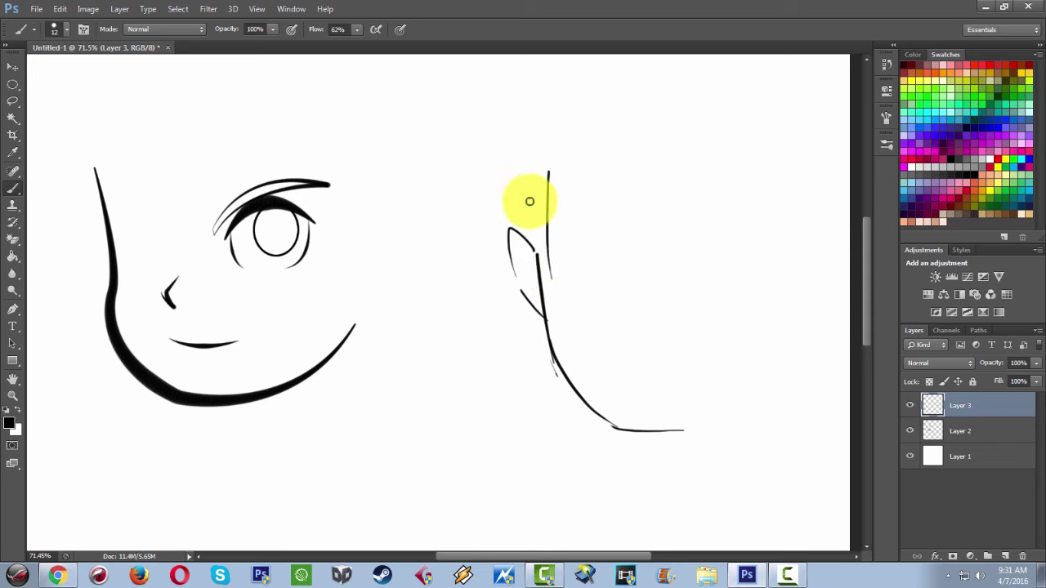
{"action": "left_click_drag", "start_coordinate": [529, 188], "coordinate": [538, 269]}
{"action": "mouse_move", "coordinate": [548, 154]}
{"action": "left_mouse_down"}
{"action": "mouse_move", "coordinate": [564, 233]}
{"action": "mouse_move", "coordinate": [656, 263]}
{"action": "left_mouse_up"}
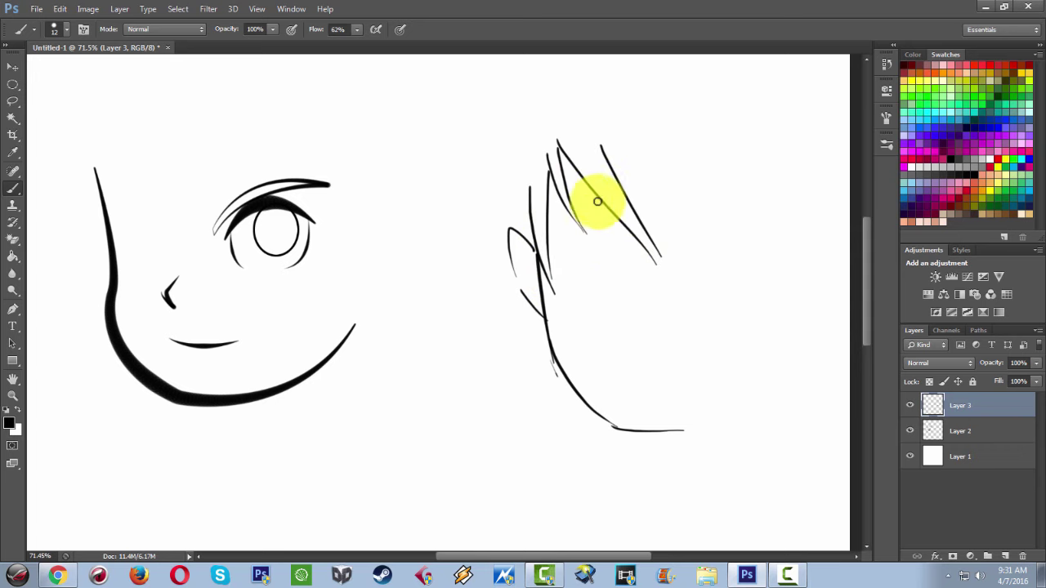
{"action": "left_click_drag", "start_coordinate": [597, 143], "coordinate": [652, 258]}
{"action": "left_click_drag", "start_coordinate": [601, 138], "coordinate": [675, 263]}
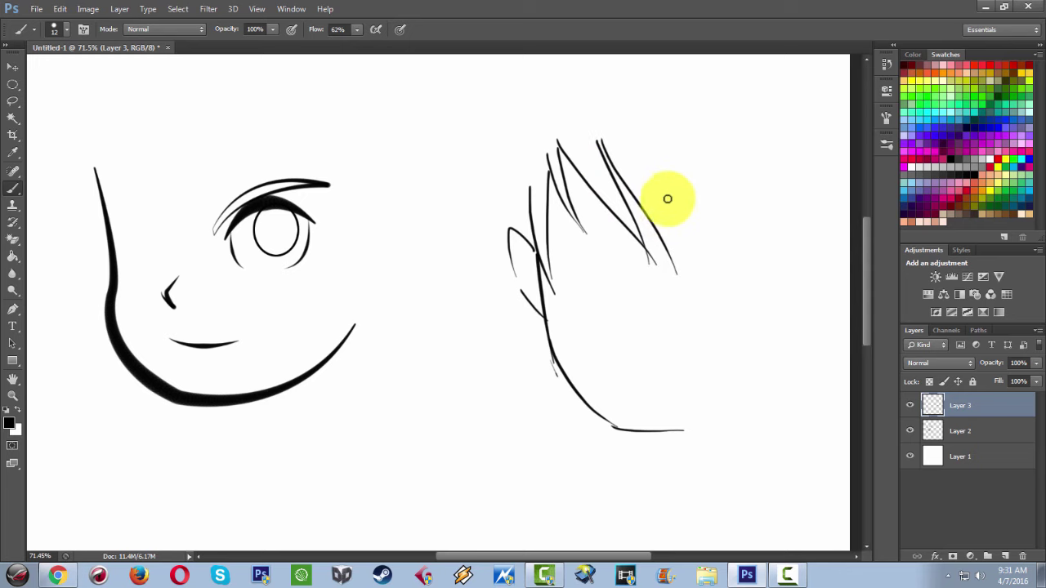
{"action": "left_click_drag", "start_coordinate": [666, 153], "coordinate": [678, 273]}
{"action": "mouse_move", "coordinate": [458, 187]}
{"action": "left_mouse_down"}
{"action": "mouse_move", "coordinate": [502, 222]}
{"action": "mouse_move", "coordinate": [527, 154]}
{"action": "mouse_move", "coordinate": [547, 304]}
{"action": "left_mouse_up"}
{"action": "left_click_drag", "start_coordinate": [555, 346], "coordinate": [532, 241]}
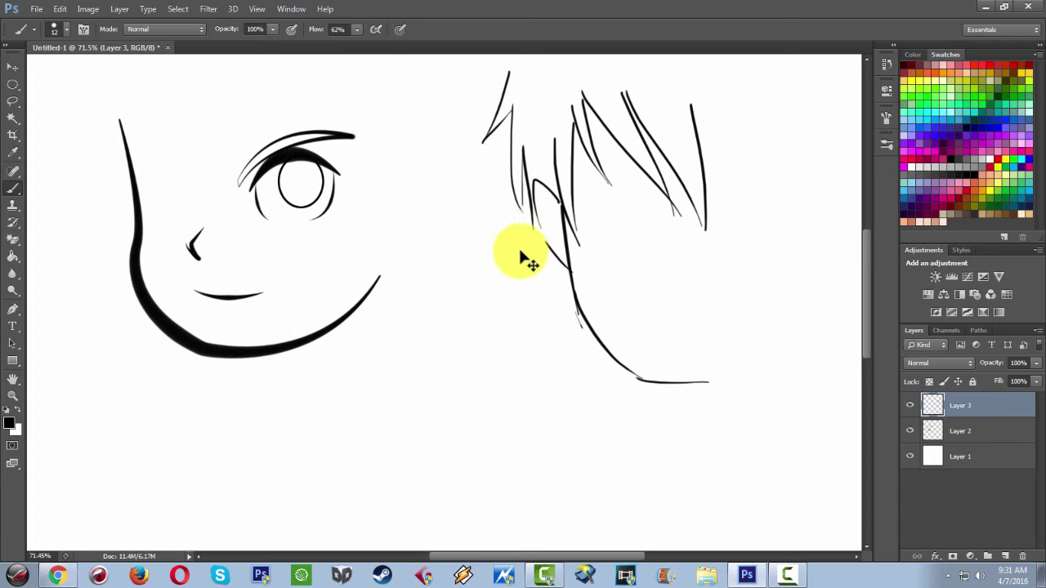
{"action": "key", "text": "ctrl+alt+z"}
{"action": "key", "text": "ctrl+alt+z"}
{"action": "key", "text": "ctrl+alt+z"}
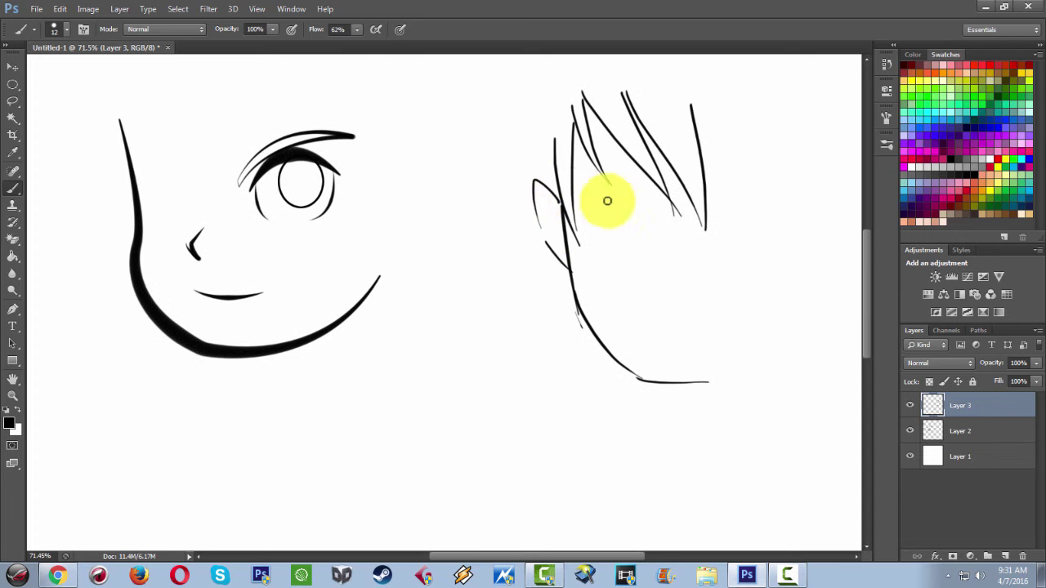
{"action": "mouse_move", "coordinate": [576, 169]}
{"action": "left_mouse_down"}
{"action": "mouse_move", "coordinate": [627, 206]}
{"action": "mouse_move", "coordinate": [668, 214]}
{"action": "left_mouse_up"}
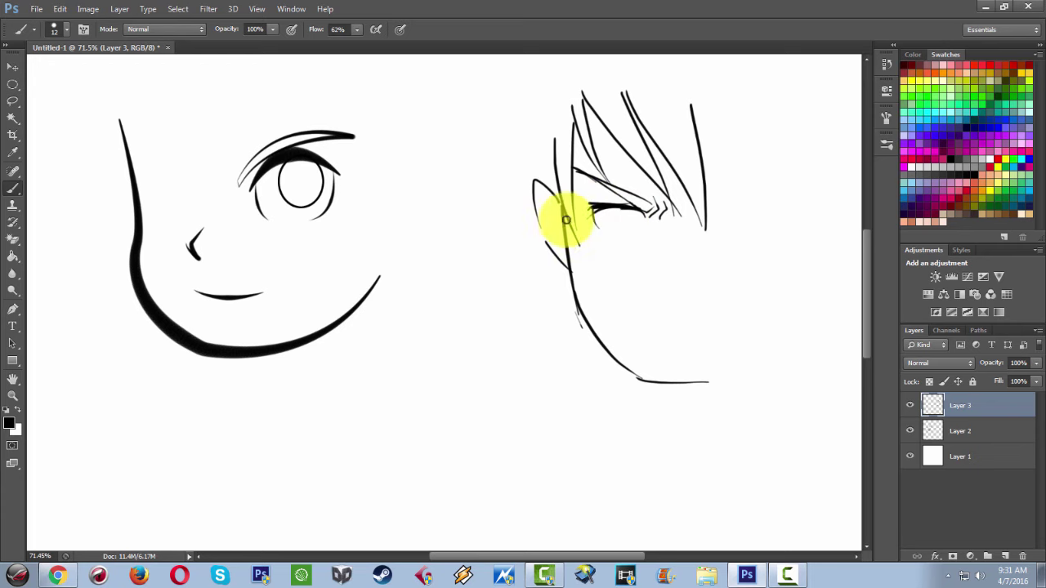
Add the lower eyelid, lash strokes, mouth and short lines below the mouth
{"action": "left_click_drag", "start_coordinate": [583, 264], "coordinate": [552, 219]}
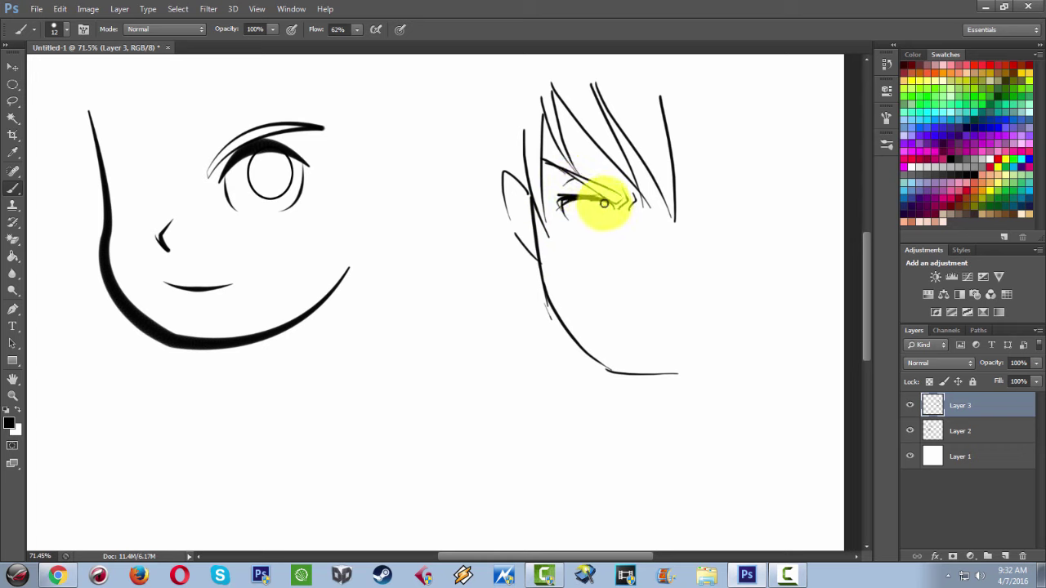
{"action": "mouse_move", "coordinate": [572, 221]}
{"action": "left_mouse_down"}
{"action": "mouse_move", "coordinate": [607, 221]}
{"action": "mouse_move", "coordinate": [539, 214]}
{"action": "left_mouse_up"}
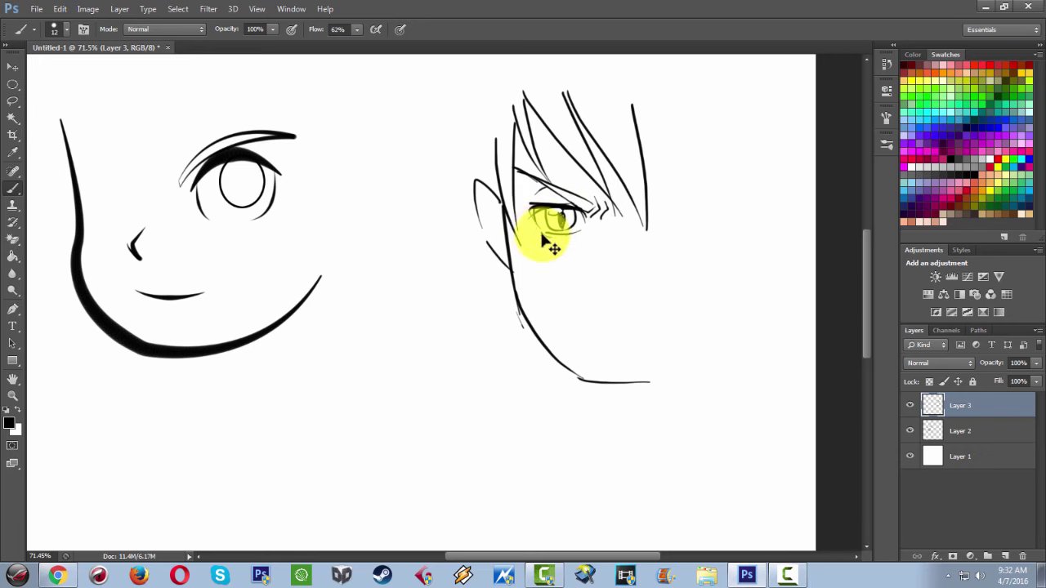
{"action": "mouse_move", "coordinate": [568, 247]}
{"action": "left_mouse_down"}
{"action": "mouse_move", "coordinate": [542, 236]}
{"action": "mouse_move", "coordinate": [596, 247]}
{"action": "mouse_move", "coordinate": [553, 215]}
{"action": "left_mouse_up"}
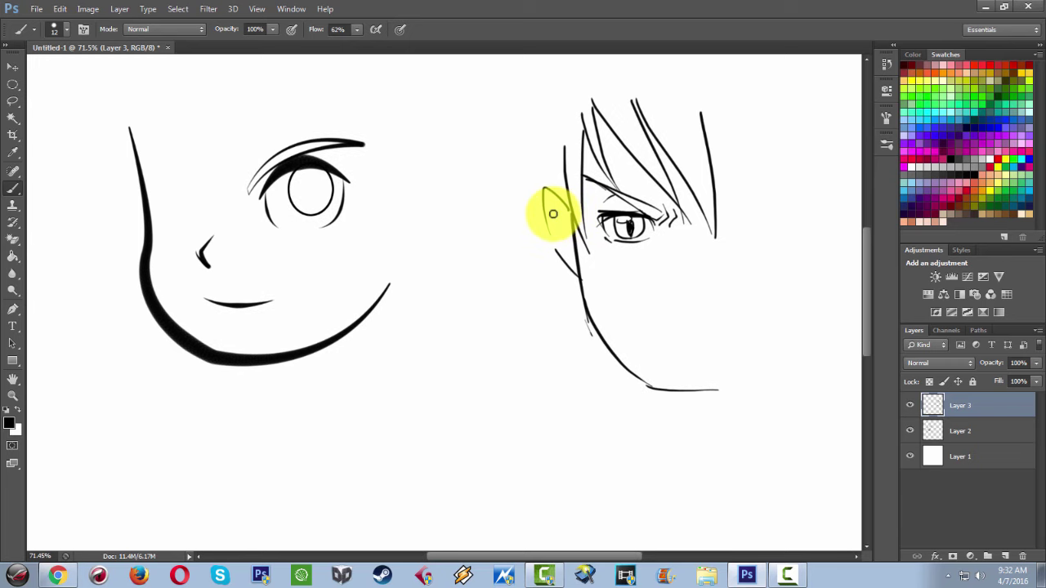
{"action": "mouse_move", "coordinate": [595, 250]}
{"action": "left_mouse_down"}
{"action": "mouse_move", "coordinate": [595, 228]}
{"action": "mouse_move", "coordinate": [563, 227]}
{"action": "mouse_move", "coordinate": [556, 238]}
{"action": "left_mouse_up"}
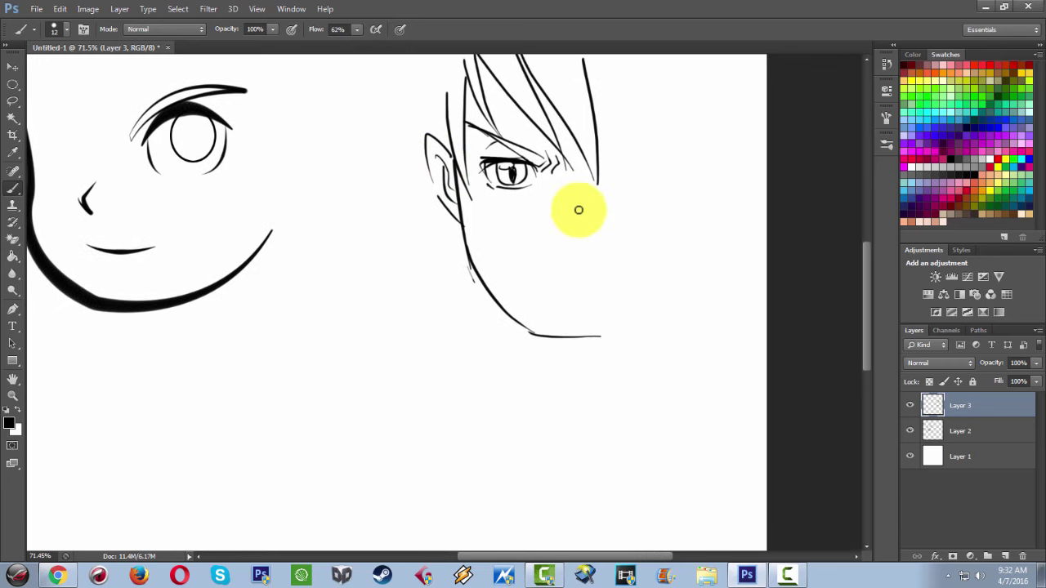
{"action": "mouse_move", "coordinate": [549, 172]}
{"action": "left_mouse_down"}
{"action": "mouse_move", "coordinate": [563, 155]}
{"action": "mouse_move", "coordinate": [563, 188]}
{"action": "left_mouse_up"}
{"action": "left_click_drag", "start_coordinate": [576, 258], "coordinate": [579, 259]}
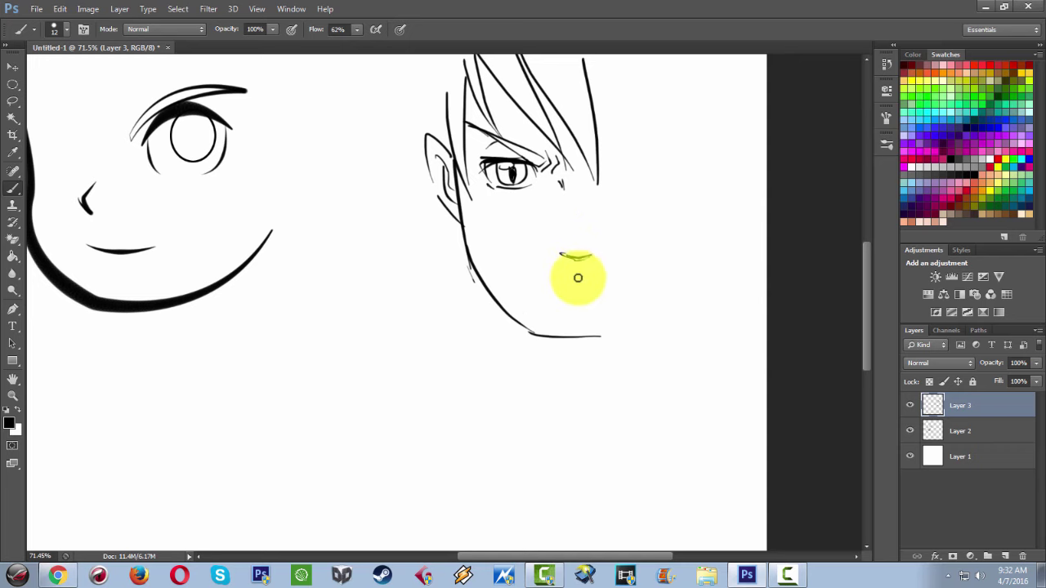
{"action": "mouse_move", "coordinate": [528, 281]}
{"action": "left_mouse_down"}
{"action": "mouse_move", "coordinate": [599, 290]}
{"action": "mouse_move", "coordinate": [589, 302]}
{"action": "left_mouse_up"}
Extend the jawline down to the chin and hatch strokes beneath it
{"action": "mouse_move", "coordinate": [488, 260]}
{"action": "left_mouse_down"}
{"action": "mouse_move", "coordinate": [528, 260]}
{"action": "mouse_move", "coordinate": [523, 356]}
{"action": "left_mouse_up"}
{"action": "mouse_move", "coordinate": [540, 289]}
{"action": "left_mouse_down"}
{"action": "mouse_move", "coordinate": [597, 364]}
{"action": "mouse_move", "coordinate": [589, 348]}
{"action": "left_mouse_up"}
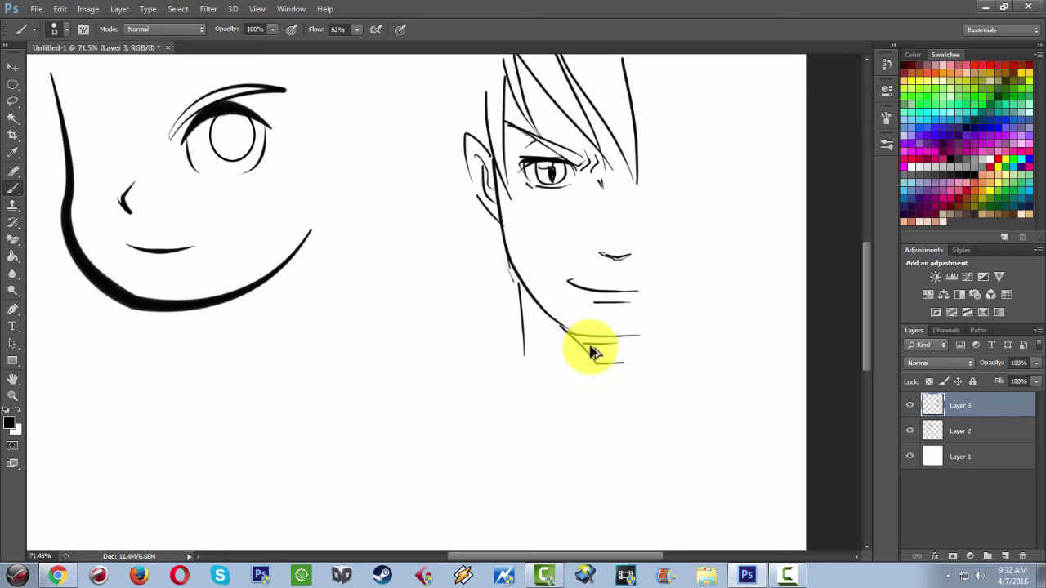
{"action": "mouse_move", "coordinate": [575, 337]}
{"action": "left_mouse_down"}
{"action": "mouse_move", "coordinate": [596, 357]}
{"action": "mouse_move", "coordinate": [622, 353]}
{"action": "left_mouse_up"}
{"action": "mouse_move", "coordinate": [499, 273]}
{"action": "left_mouse_down"}
{"action": "mouse_move", "coordinate": [548, 338]}
{"action": "mouse_move", "coordinate": [553, 368]}
{"action": "mouse_move", "coordinate": [544, 299]}
{"action": "mouse_move", "coordinate": [538, 313]}
{"action": "left_mouse_up"}
{"action": "left_click_drag", "start_coordinate": [469, 222], "coordinate": [482, 231]}
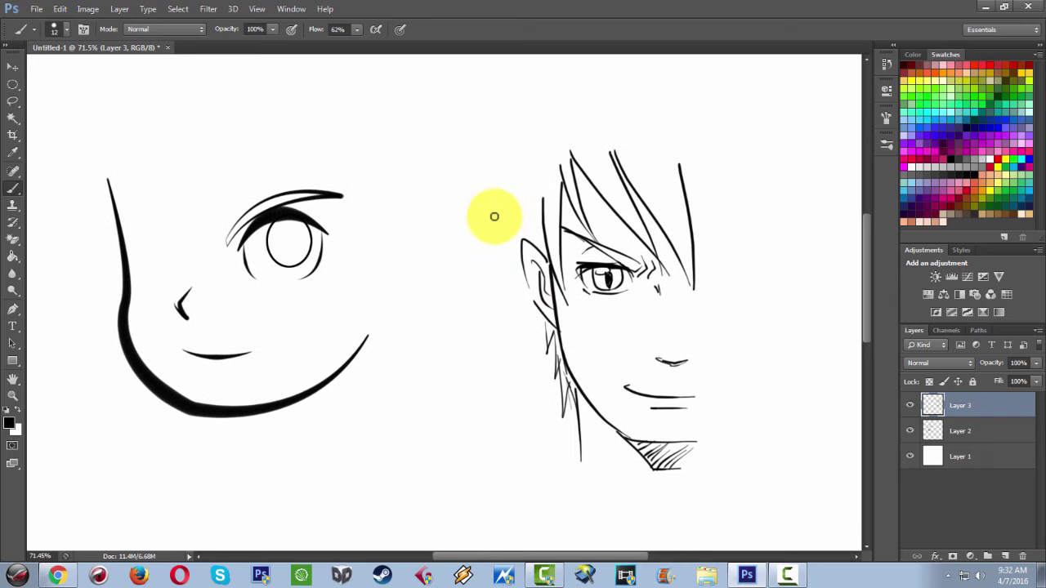
Draw a jagged sideburn and spiky hair strands around the ear, undoing one trial stroke
{"action": "left_click_drag", "start_coordinate": [535, 309], "coordinate": [544, 335]}
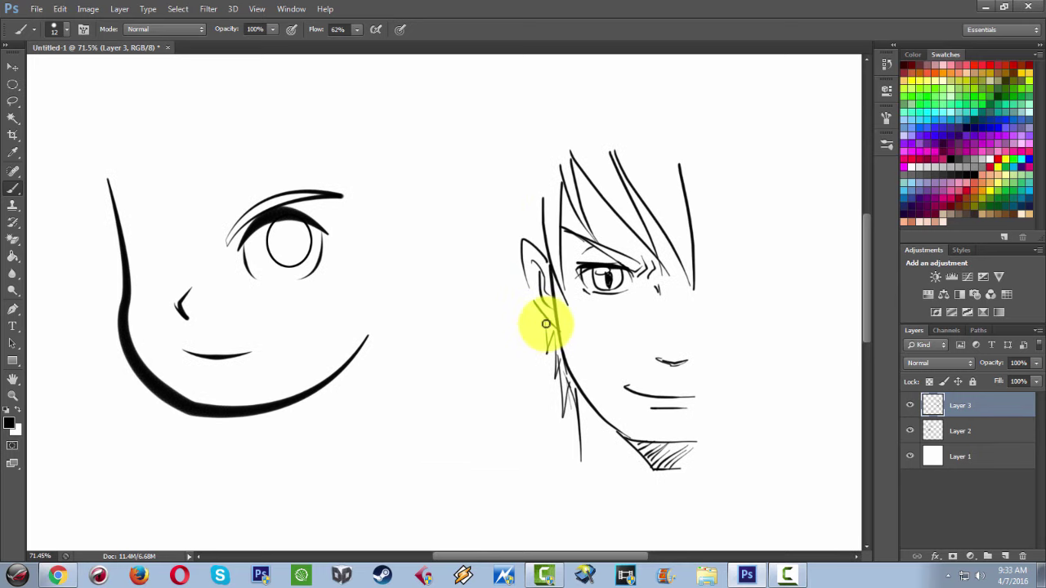
{"action": "mouse_move", "coordinate": [495, 170]}
{"action": "left_mouse_down"}
{"action": "mouse_move", "coordinate": [502, 219]}
{"action": "mouse_move", "coordinate": [484, 224]}
{"action": "mouse_move", "coordinate": [483, 263]}
{"action": "left_mouse_up"}
{"action": "key", "text": "ctrl+z"}
{"action": "key", "text": "ctrl+z"}
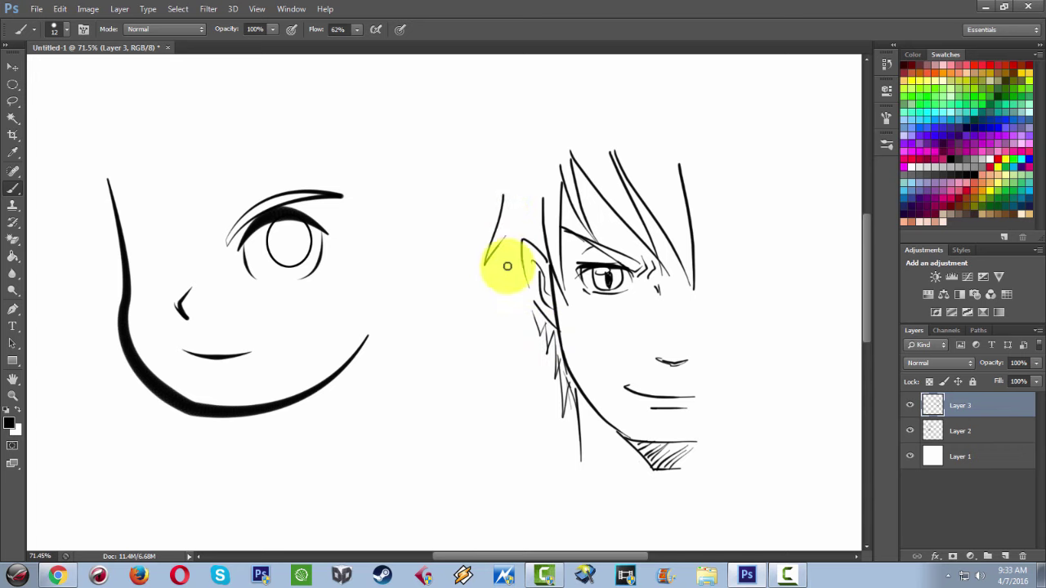
{"action": "mouse_move", "coordinate": [518, 303]}
{"action": "left_mouse_down"}
{"action": "mouse_move", "coordinate": [517, 271]}
{"action": "mouse_move", "coordinate": [522, 327]}
{"action": "mouse_move", "coordinate": [532, 326]}
{"action": "left_mouse_up"}
{"action": "left_click_drag", "start_coordinate": [525, 243], "coordinate": [533, 319]}
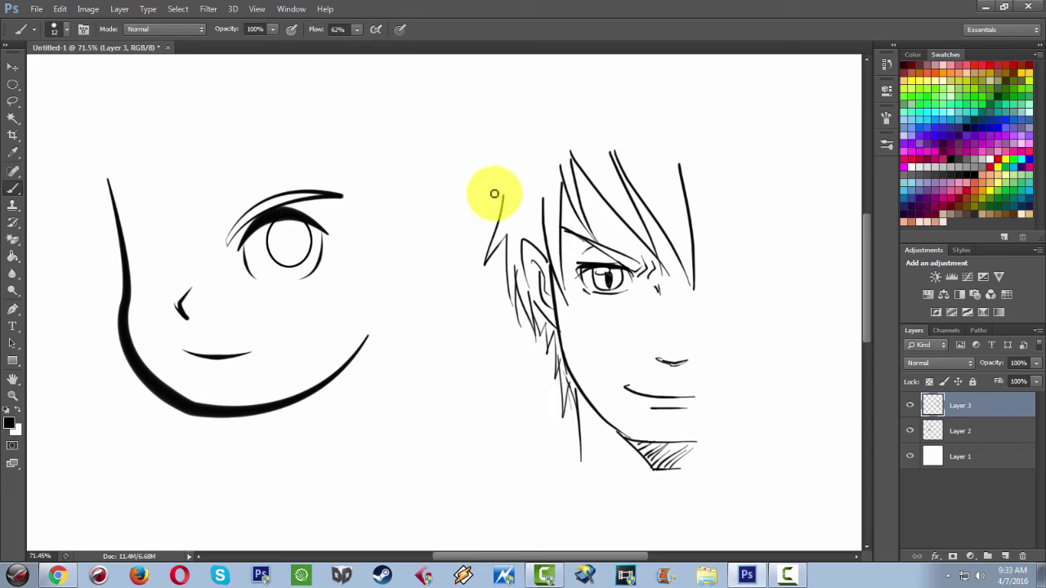
{"action": "left_click_drag", "start_coordinate": [490, 204], "coordinate": [509, 155]}
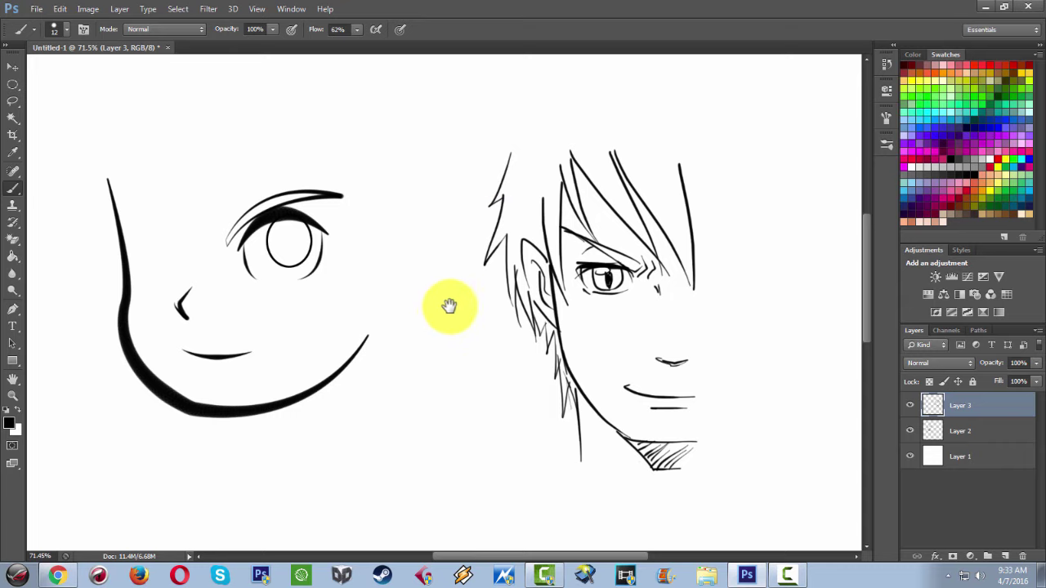
Show the Brush Presets list with the 12 px hard round preset selected
{"action": "scroll", "coordinate": [454, 245], "scroll_direction": "down", "scroll_amount": 3}
{"action": "scroll", "coordinate": [441, 286], "scroll_direction": "down", "scroll_amount": 2}
{"action": "scroll", "coordinate": [424, 302], "scroll_direction": "up", "scroll_amount": 2}
{"action": "scroll", "coordinate": [434, 275], "scroll_direction": "up", "scroll_amount": 1}
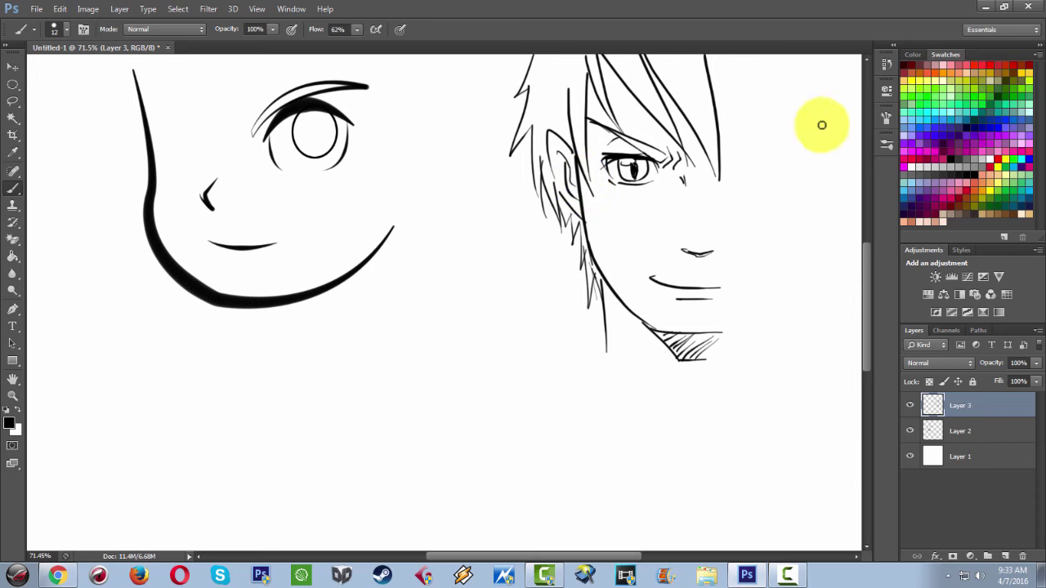
{"action": "left_click", "coordinate": [887, 145]}
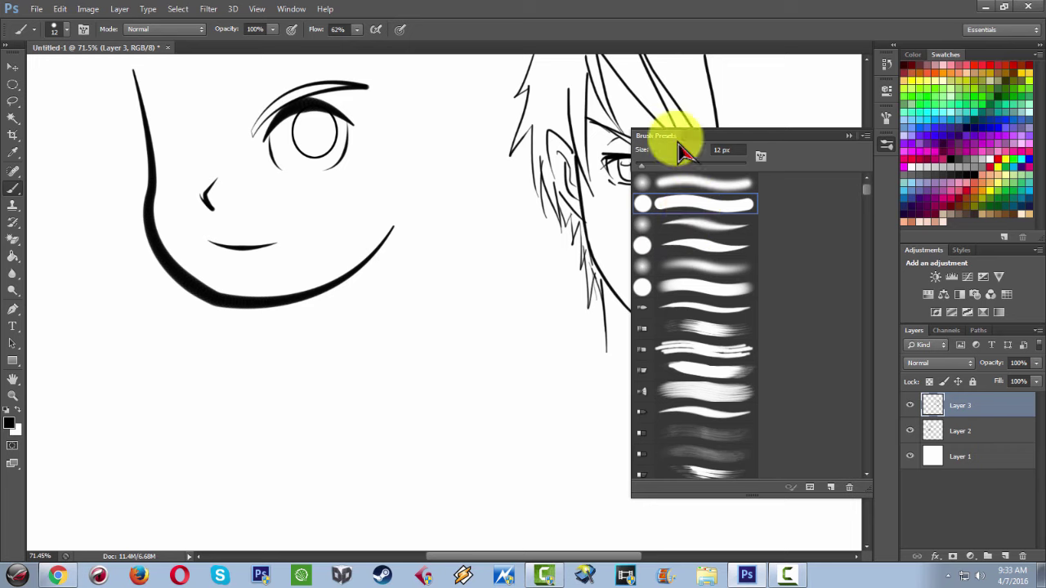
Switch to a tapered brush preset from the Brush Presets list
{"action": "left_click", "coordinate": [852, 137]}
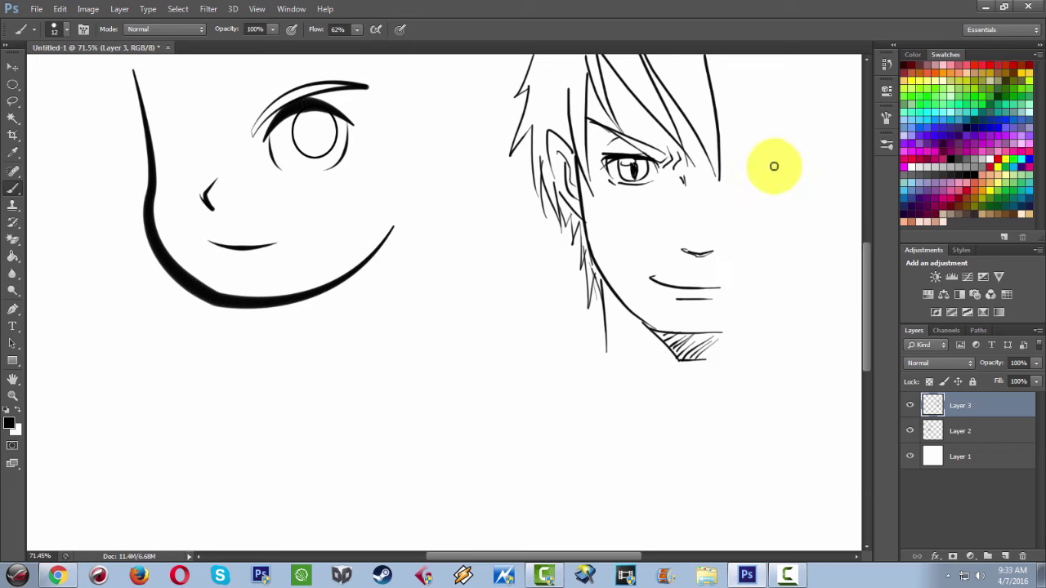
{"action": "left_click_drag", "start_coordinate": [757, 170], "coordinate": [677, 198]}
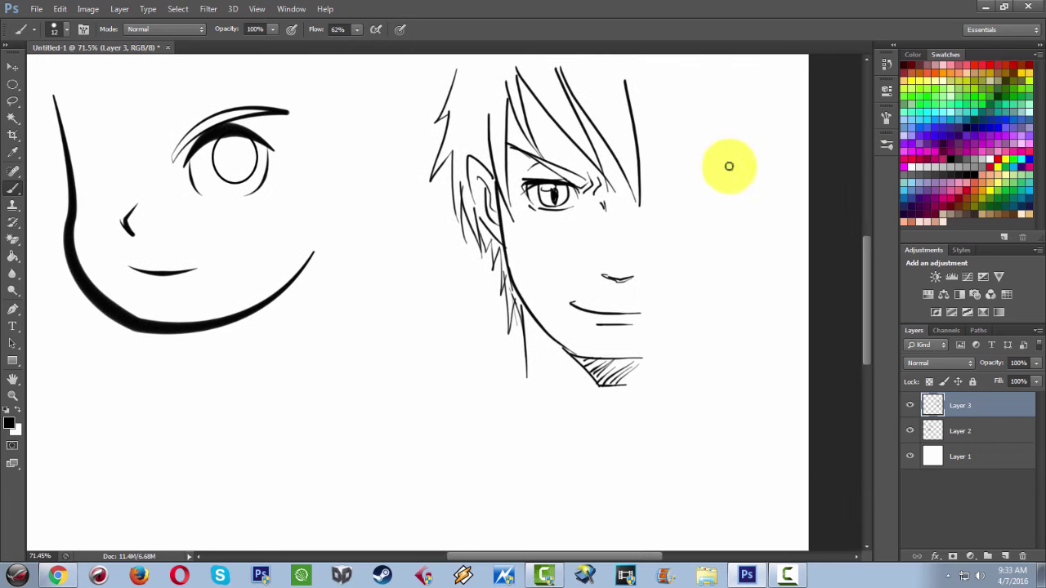
{"action": "left_click", "coordinate": [885, 143]}
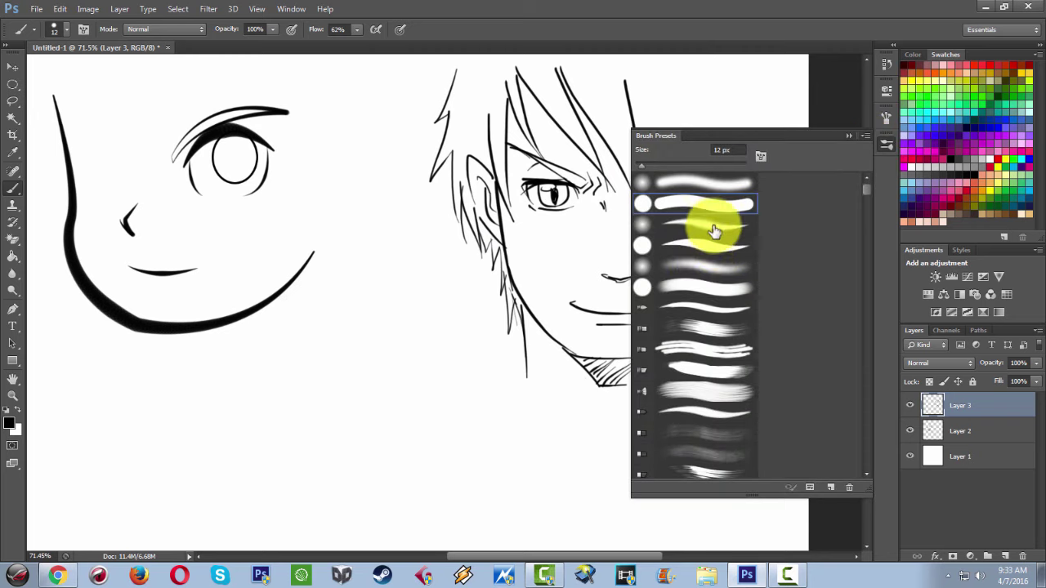
{"action": "left_click", "coordinate": [686, 242]}
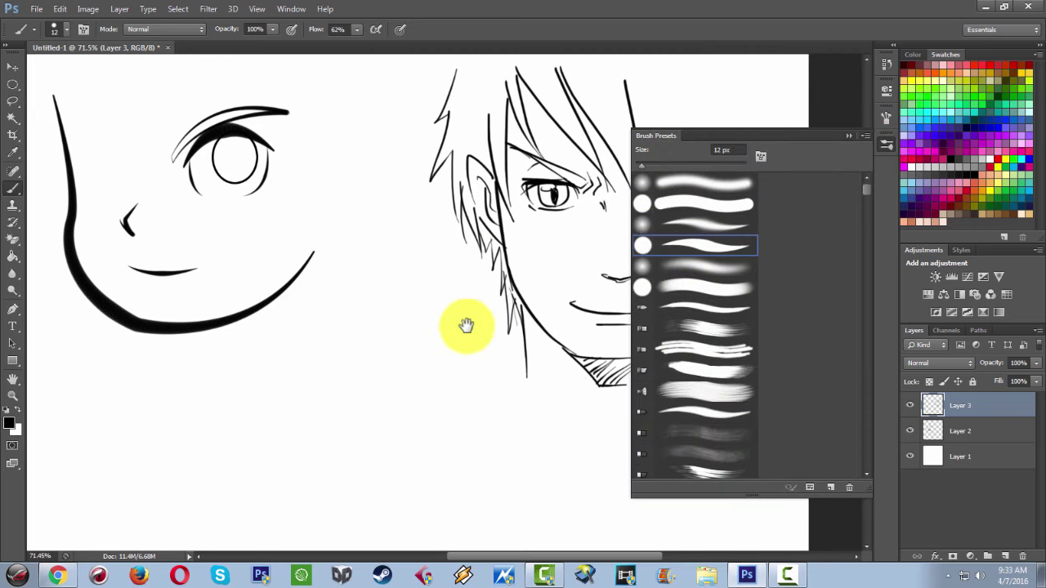
Draw a small thin-lined eyelid, eye and nose in blank canvas space
{"action": "left_click_drag", "start_coordinate": [430, 346], "coordinate": [540, 277]}
{"action": "left_click_drag", "start_coordinate": [451, 307], "coordinate": [511, 274]}
{"action": "left_click_drag", "start_coordinate": [452, 310], "coordinate": [510, 275]}
{"action": "mouse_move", "coordinate": [451, 314]}
{"action": "left_mouse_down"}
{"action": "mouse_move", "coordinate": [511, 288]}
{"action": "mouse_move", "coordinate": [528, 299]}
{"action": "left_mouse_up"}
{"action": "key", "text": "ctrl+z"}
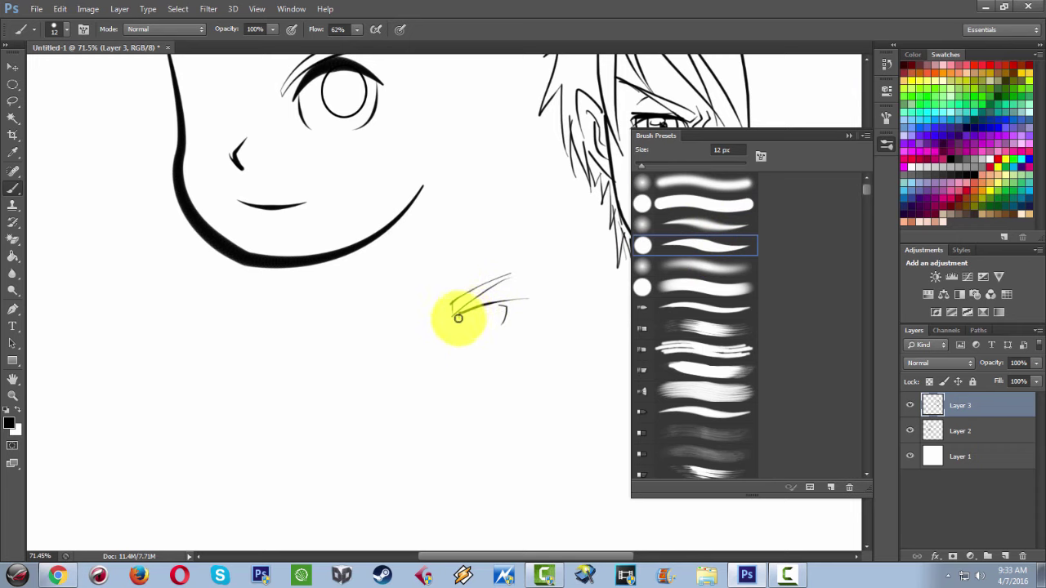
{"action": "left_click_drag", "start_coordinate": [457, 324], "coordinate": [471, 330]}
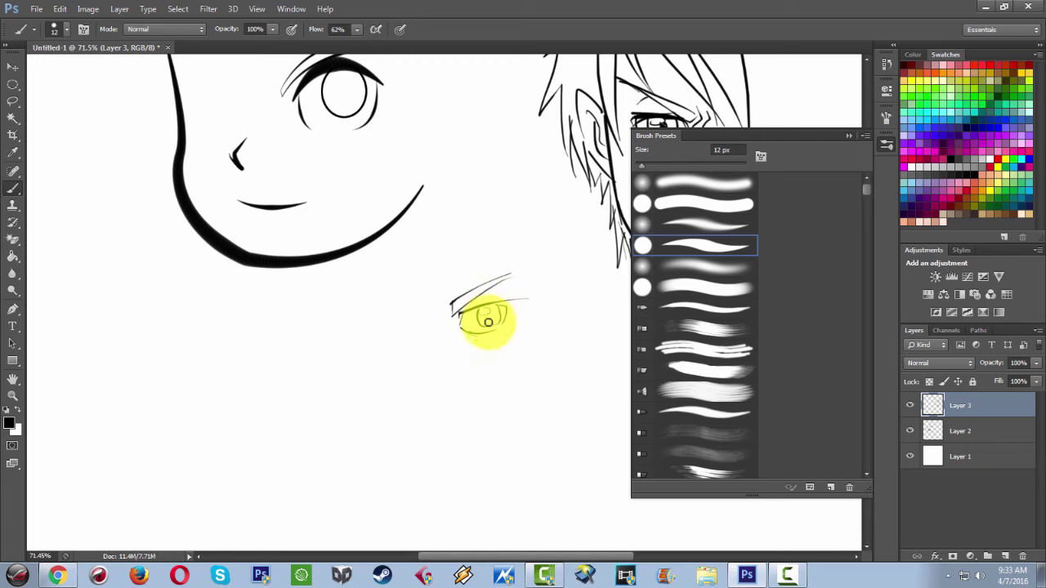
{"action": "left_click_drag", "start_coordinate": [427, 315], "coordinate": [450, 299]}
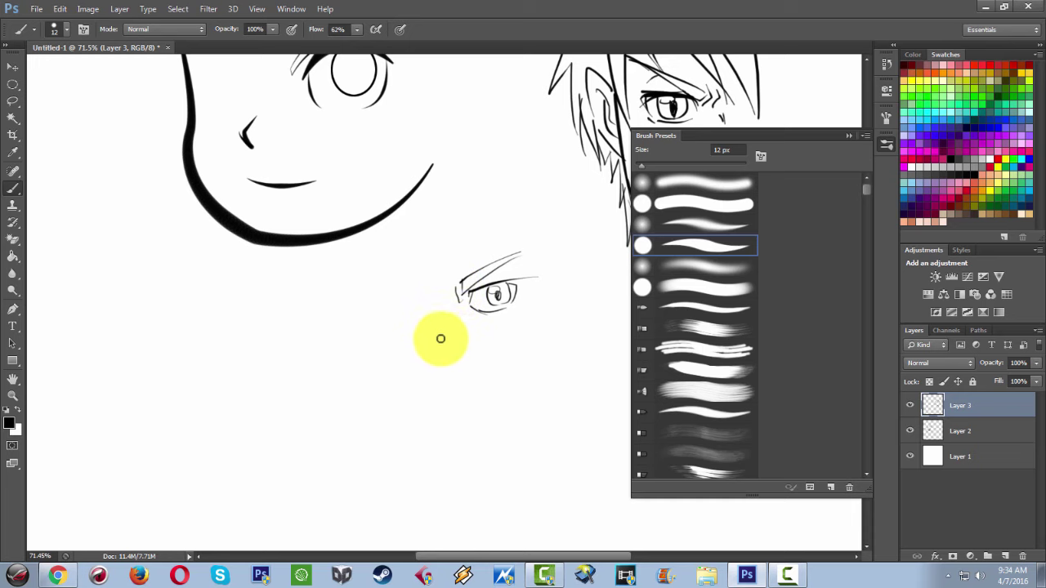
{"action": "mouse_move", "coordinate": [435, 330]}
{"action": "left_mouse_down"}
{"action": "mouse_move", "coordinate": [436, 350]}
{"action": "mouse_move", "coordinate": [496, 379]}
{"action": "left_mouse_up"}
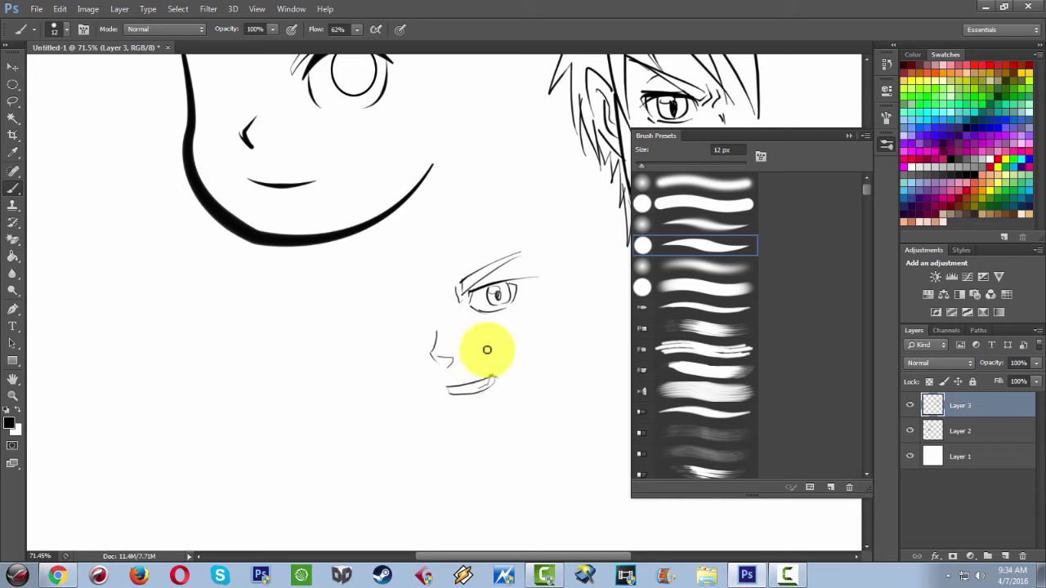
With another preset, draw a profile's forehead, nose, jaw, chin and back cheek curve
{"action": "left_click", "coordinate": [703, 311]}
{"action": "mouse_move", "coordinate": [378, 365]}
{"action": "left_mouse_down"}
{"action": "mouse_move", "coordinate": [497, 345]}
{"action": "mouse_move", "coordinate": [457, 346]}
{"action": "left_mouse_up"}
{"action": "mouse_move", "coordinate": [340, 286]}
{"action": "left_mouse_down"}
{"action": "mouse_move", "coordinate": [341, 330]}
{"action": "mouse_move", "coordinate": [319, 366]}
{"action": "left_mouse_up"}
{"action": "key", "text": "ctrl+z"}
{"action": "mouse_move", "coordinate": [338, 270]}
{"action": "left_mouse_down"}
{"action": "mouse_move", "coordinate": [352, 348]}
{"action": "mouse_move", "coordinate": [351, 332]}
{"action": "mouse_move", "coordinate": [333, 372]}
{"action": "left_mouse_up"}
{"action": "mouse_move", "coordinate": [378, 401]}
{"action": "left_mouse_down"}
{"action": "mouse_move", "coordinate": [369, 334]}
{"action": "mouse_move", "coordinate": [373, 387]}
{"action": "mouse_move", "coordinate": [405, 408]}
{"action": "left_mouse_up"}
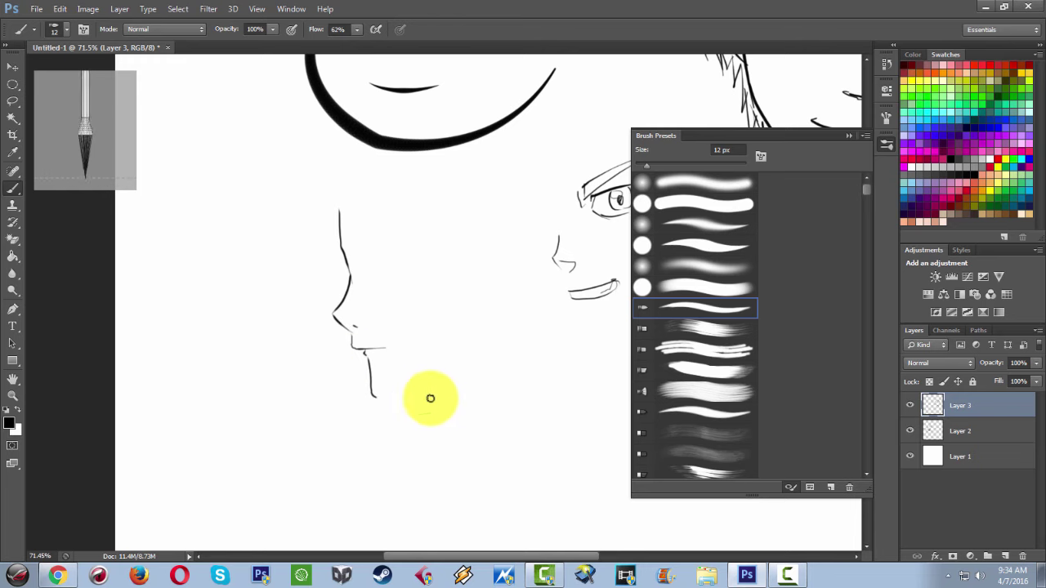
{"action": "mouse_move", "coordinate": [369, 358]}
{"action": "left_mouse_down"}
{"action": "mouse_move", "coordinate": [394, 399]}
{"action": "mouse_move", "coordinate": [445, 377]}
{"action": "left_mouse_up"}
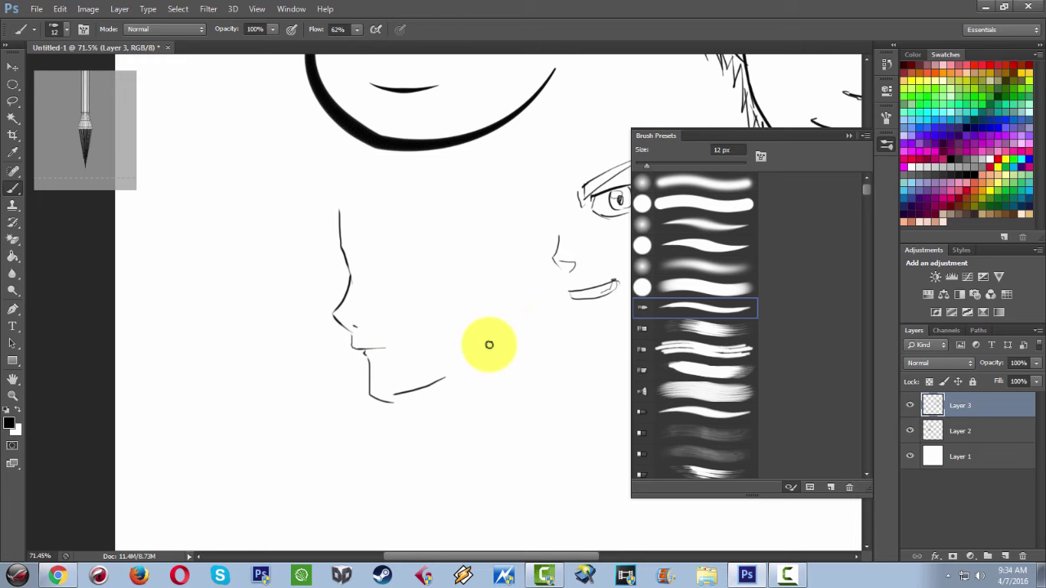
{"action": "left_click_drag", "start_coordinate": [505, 315], "coordinate": [483, 353]}
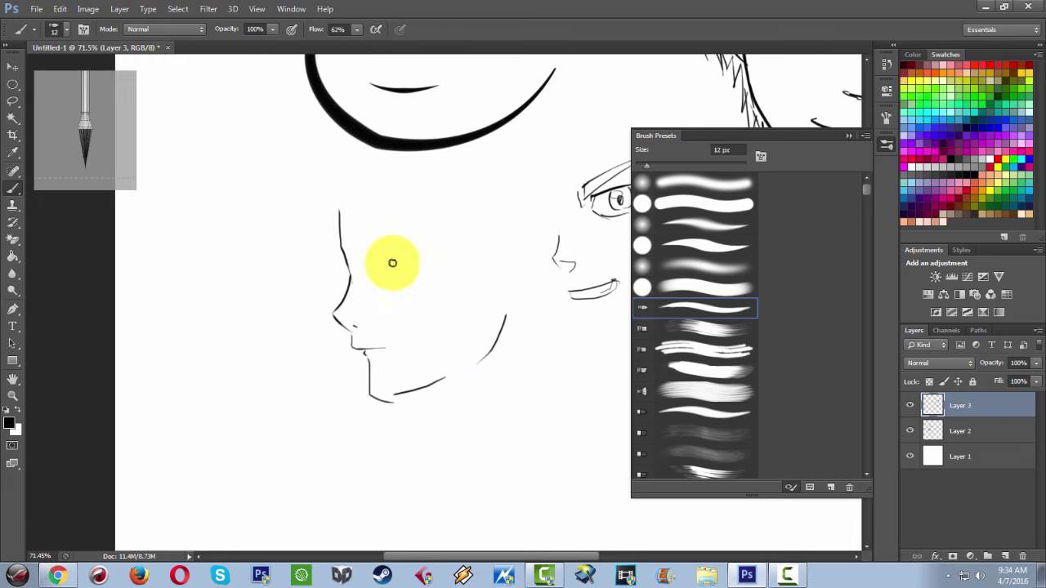
Add a thickened eyelid line and a rising brow stroke to the profile
{"action": "scroll", "coordinate": [406, 264], "scroll_direction": "left", "scroll_amount": 3}
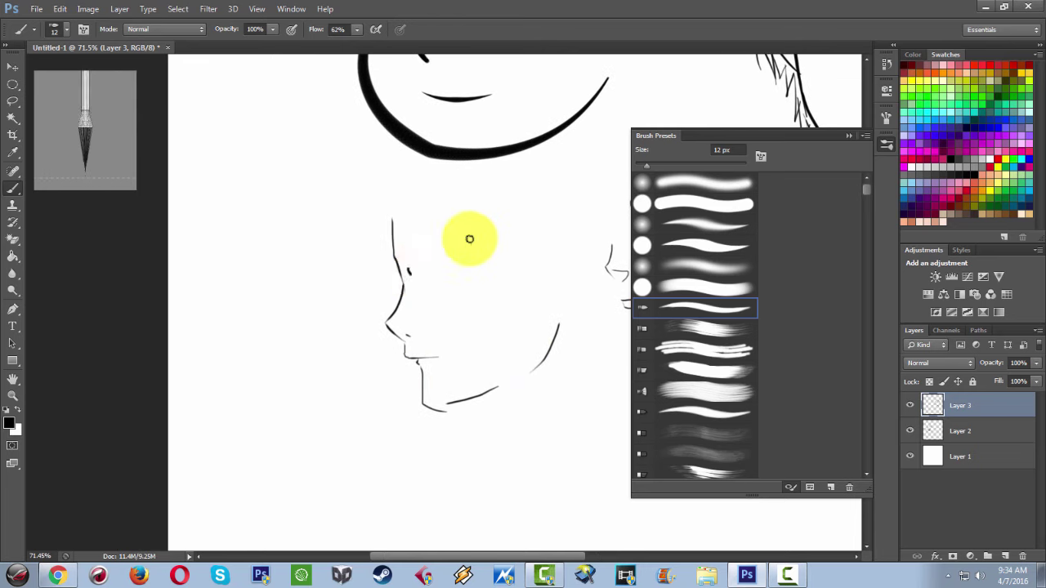
{"action": "left_click_drag", "start_coordinate": [408, 271], "coordinate": [492, 235]}
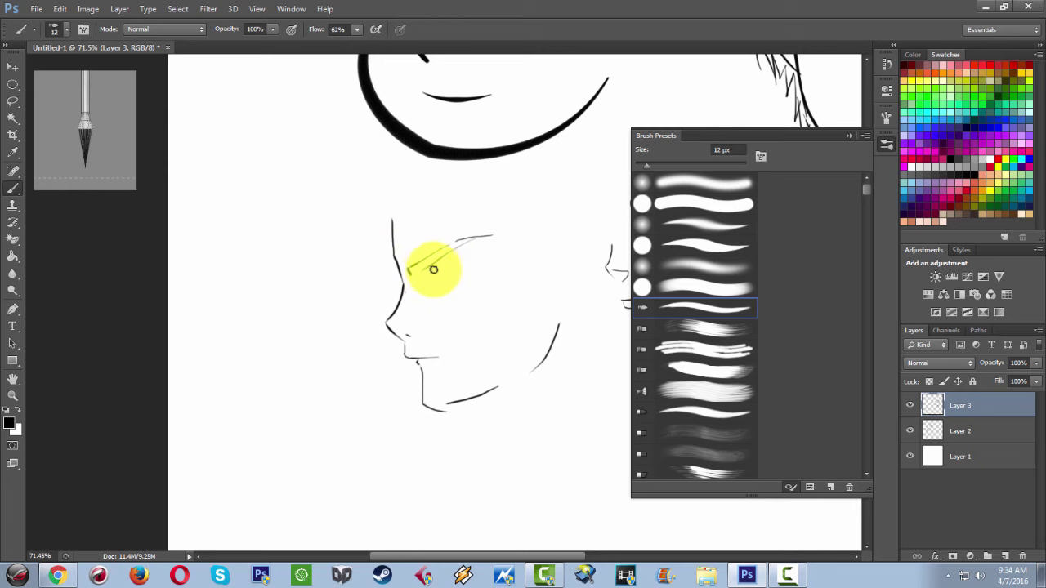
{"action": "mouse_move", "coordinate": [427, 273]}
{"action": "left_mouse_down"}
{"action": "mouse_move", "coordinate": [456, 269]}
{"action": "mouse_move", "coordinate": [466, 280]}
{"action": "mouse_move", "coordinate": [455, 269]}
{"action": "left_mouse_up"}
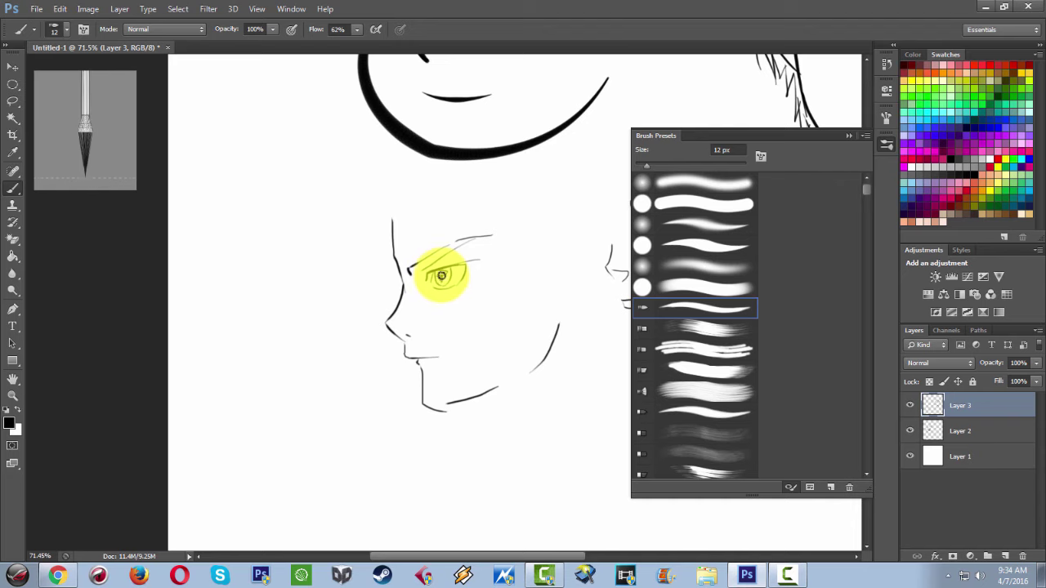
{"action": "scroll", "coordinate": [441, 253], "scroll_direction": "up", "scroll_amount": 2}
{"action": "scroll", "coordinate": [442, 254], "scroll_direction": "left", "scroll_amount": 1}
{"action": "mouse_move", "coordinate": [446, 273]}
{"action": "left_mouse_down"}
{"action": "mouse_move", "coordinate": [421, 197]}
{"action": "mouse_move", "coordinate": [550, 300]}
{"action": "left_mouse_up"}
Surround the profile with spiky hair strands, refine its nose, and close the presets list
{"action": "mouse_move", "coordinate": [467, 204]}
{"action": "left_mouse_down"}
{"action": "mouse_move", "coordinate": [528, 280]}
{"action": "mouse_move", "coordinate": [533, 263]}
{"action": "left_mouse_up"}
{"action": "left_click_drag", "start_coordinate": [573, 321], "coordinate": [570, 357]}
{"action": "left_click_drag", "start_coordinate": [556, 235], "coordinate": [581, 354]}
{"action": "left_click_drag", "start_coordinate": [382, 241], "coordinate": [355, 331]}
{"action": "left_click_drag", "start_coordinate": [402, 286], "coordinate": [399, 352]}
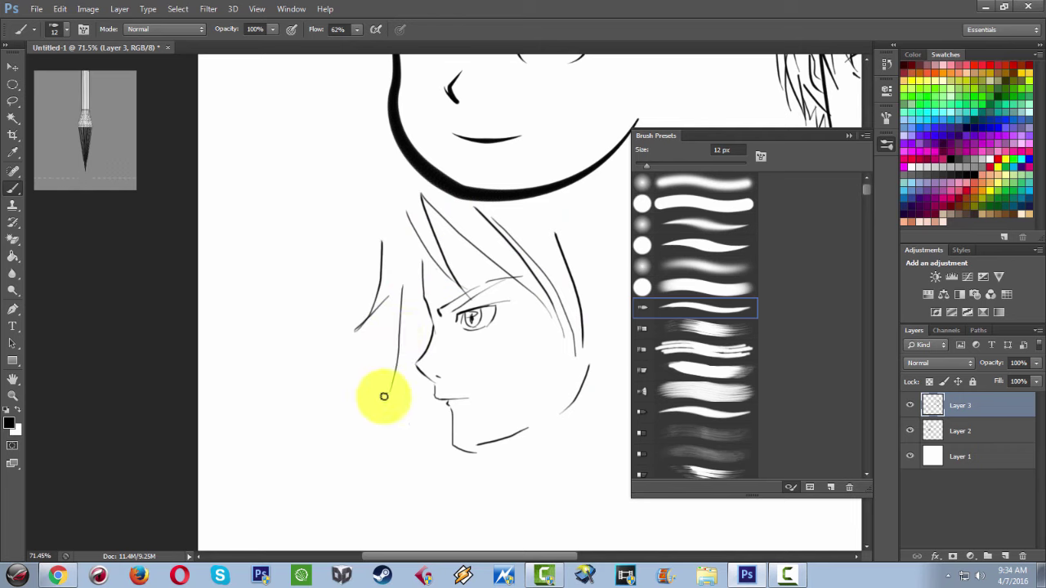
{"action": "left_click_drag", "start_coordinate": [421, 305], "coordinate": [412, 366]}
{"action": "left_click_drag", "start_coordinate": [406, 292], "coordinate": [382, 402]}
{"action": "left_click_drag", "start_coordinate": [426, 374], "coordinate": [400, 422]}
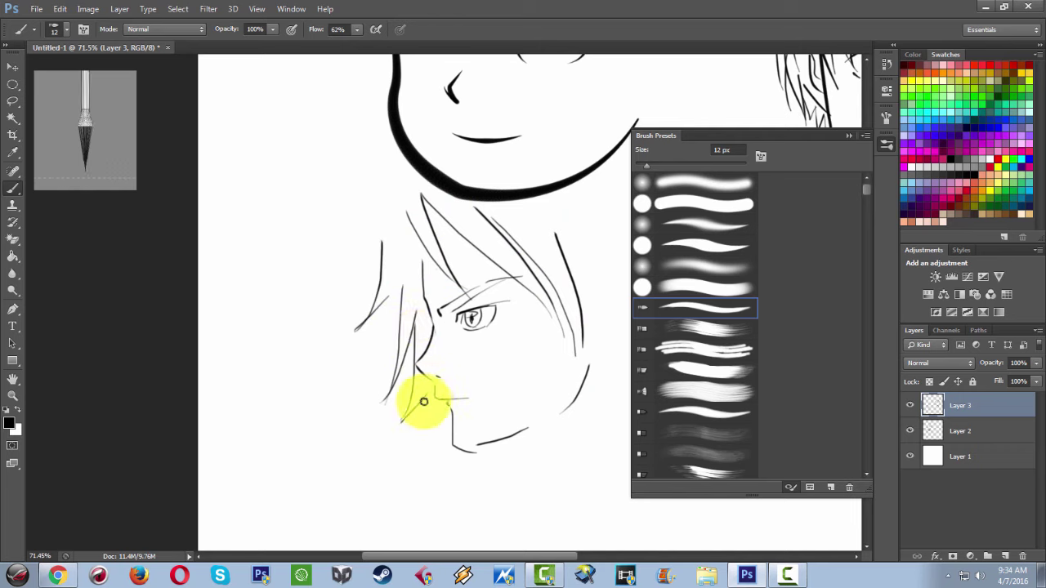
{"action": "left_click_drag", "start_coordinate": [430, 393], "coordinate": [446, 402]}
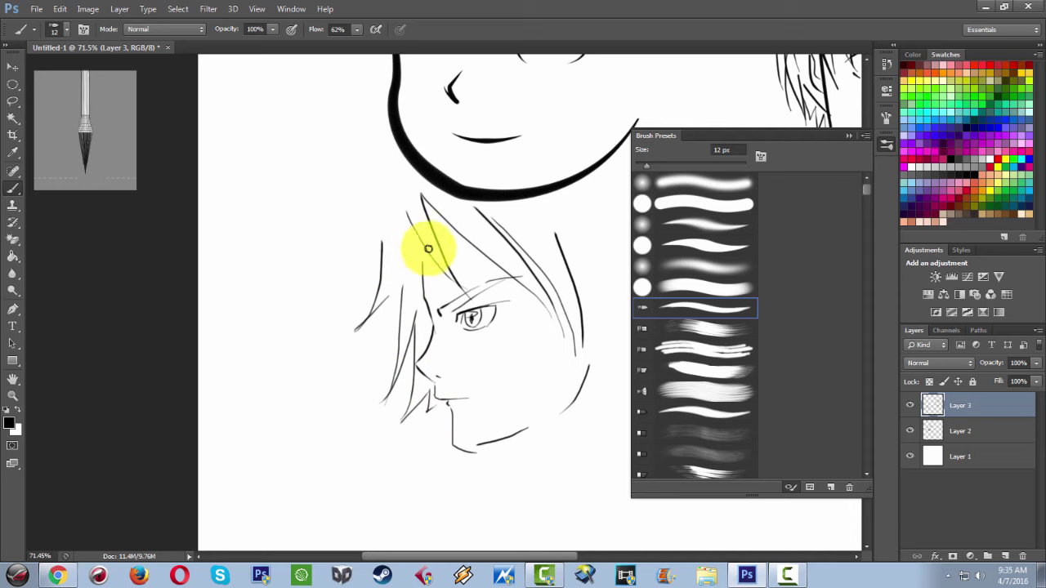
{"action": "left_click_drag", "start_coordinate": [404, 227], "coordinate": [431, 273]}
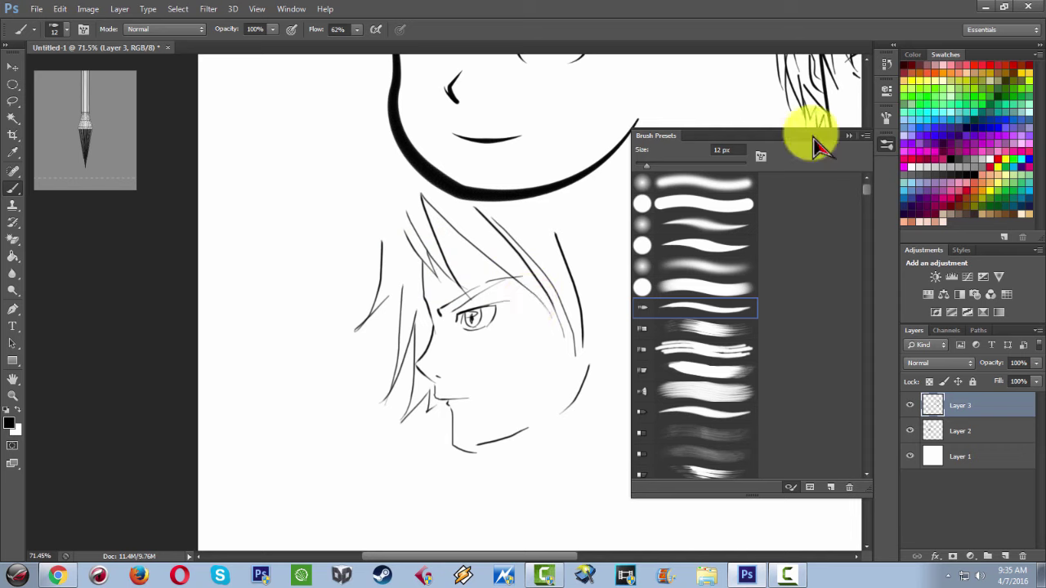
{"action": "left_click", "coordinate": [850, 137]}
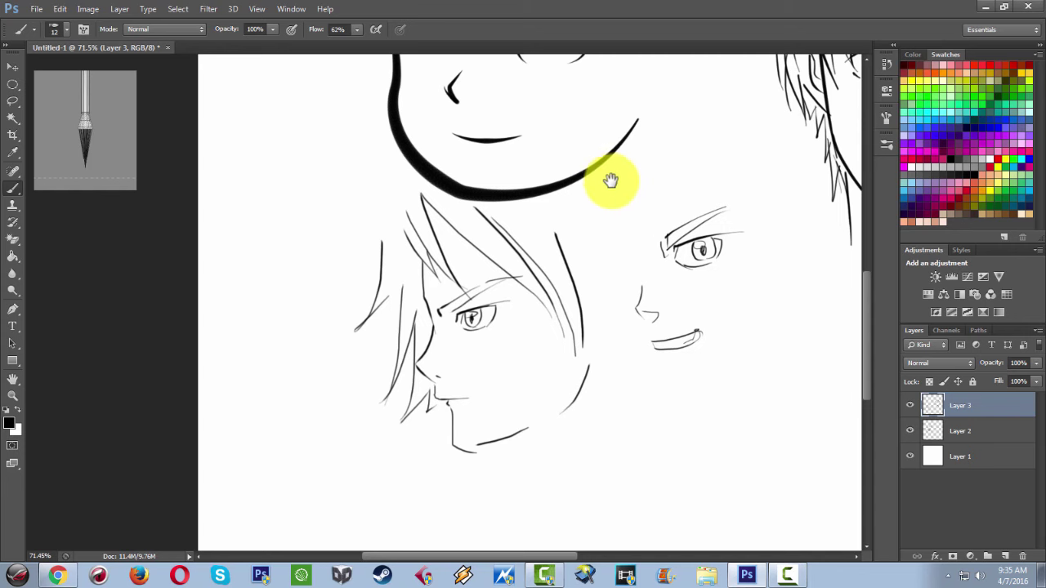
Pan the canvas to bring the upper faces back into view
{"action": "left_click_drag", "start_coordinate": [612, 184], "coordinate": [478, 244]}
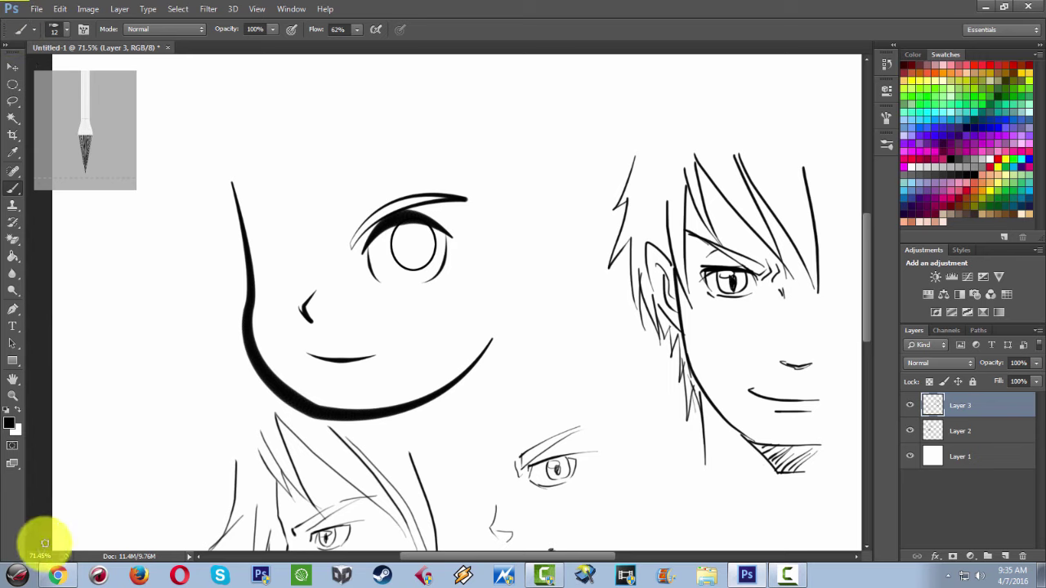
Look over the Gumroad brush-pack page, then minimize Chrome to return to Photoshop
{"action": "left_click", "coordinate": [57, 575]}
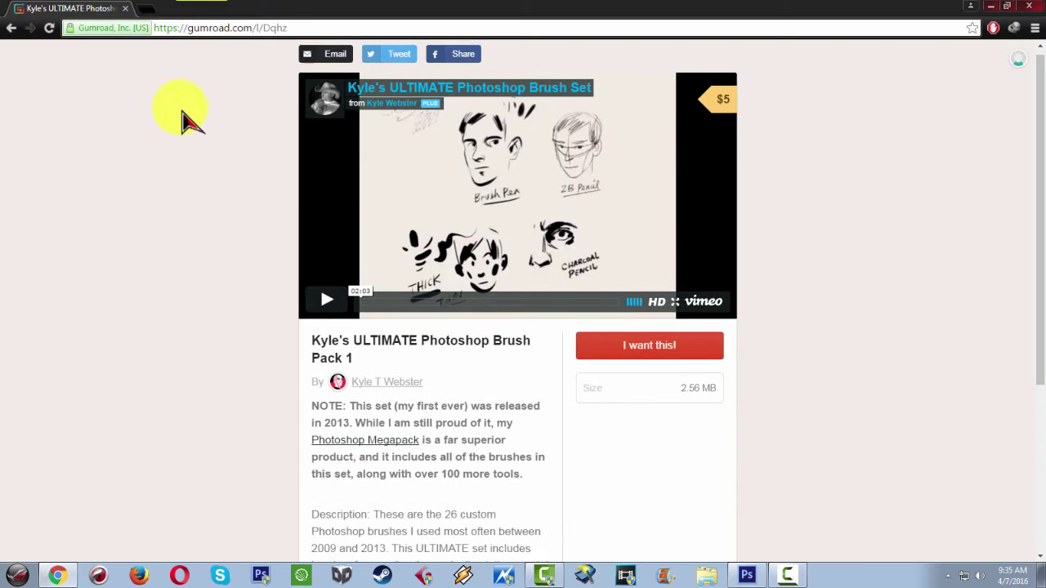
{"action": "scroll", "coordinate": [182, 105], "scroll_direction": "up", "scroll_amount": 1}
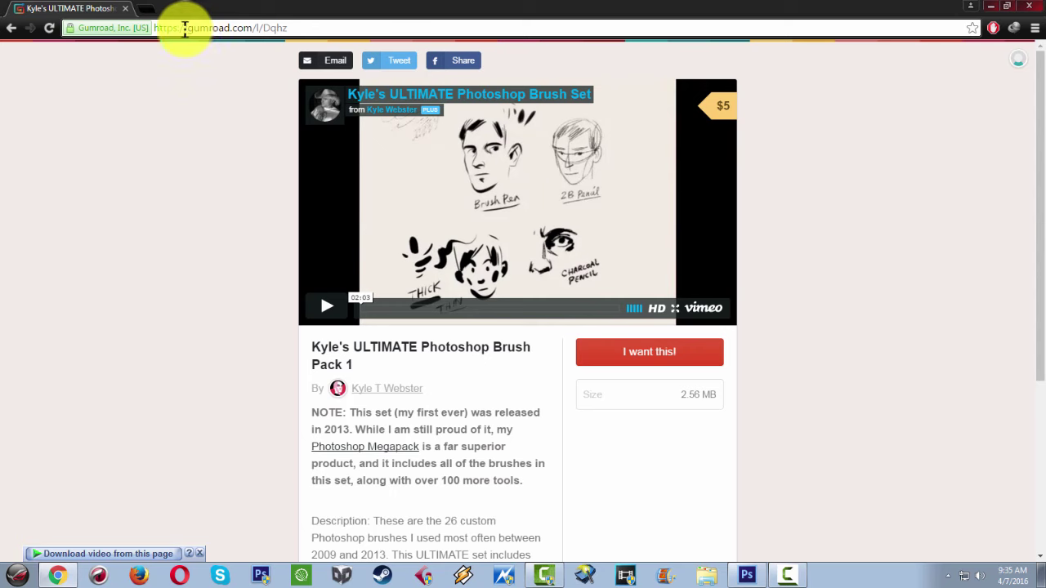
{"action": "left_click_drag", "start_coordinate": [185, 31], "coordinate": [257, 30]}
{"action": "left_click", "coordinate": [271, 30]}
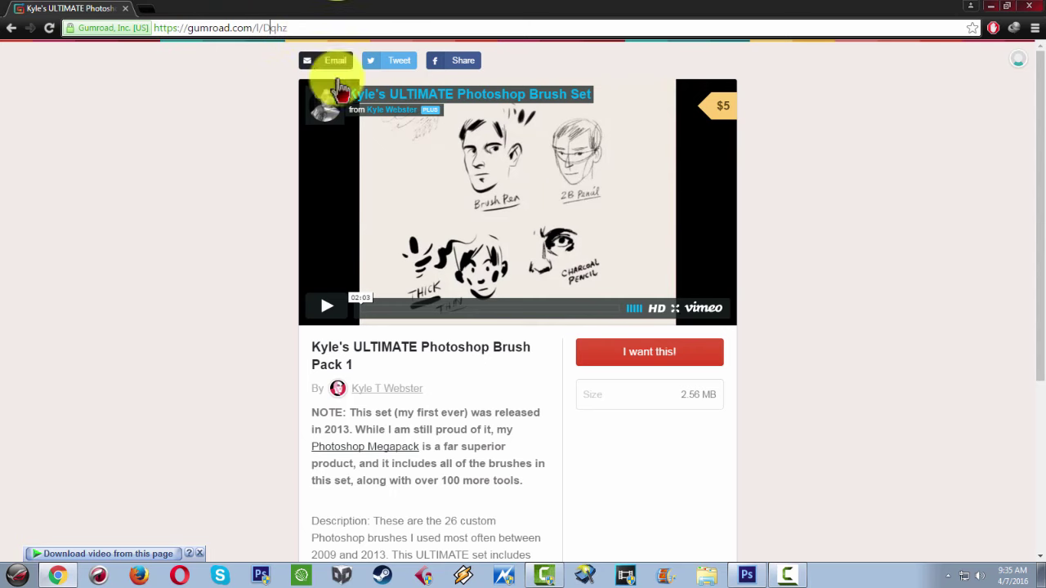
{"action": "scroll", "coordinate": [454, 173], "scroll_direction": "down", "scroll_amount": 1}
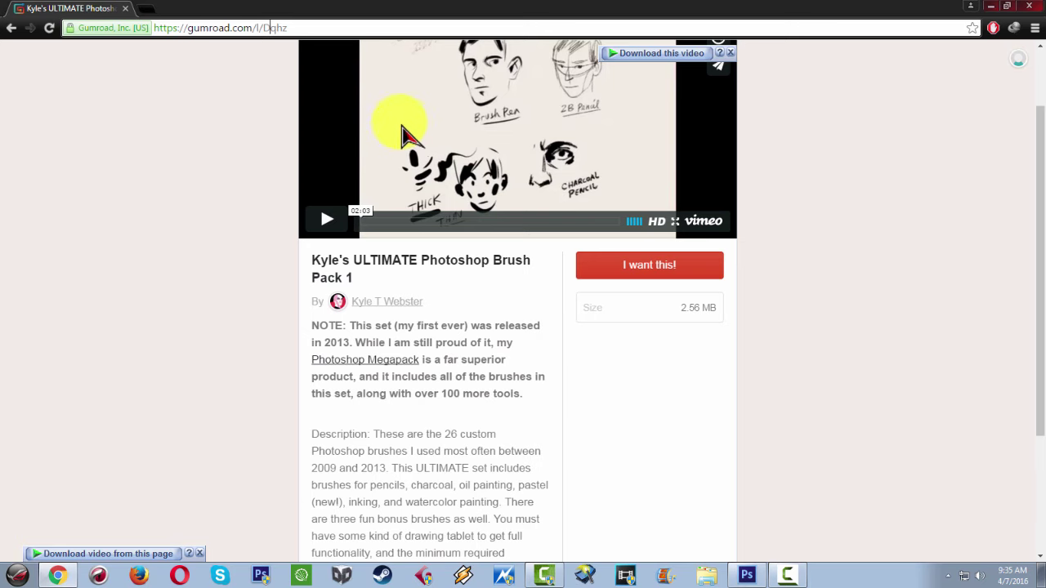
{"action": "left_click", "coordinate": [994, 6]}
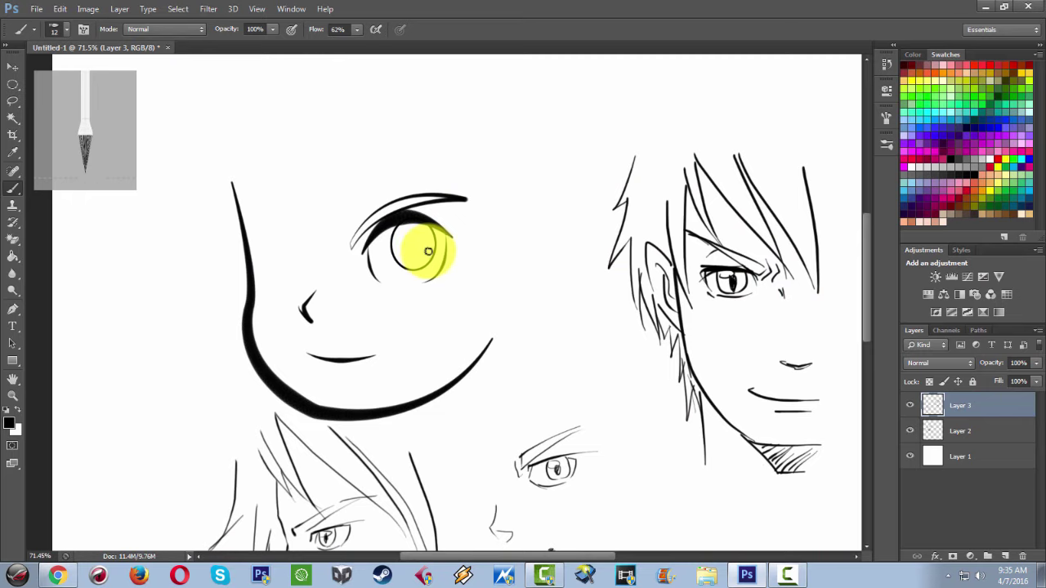
Select the KYLE Ultimate Inking Thick 'n Thin tool preset (35 px, 80% flow)
{"action": "scroll", "coordinate": [429, 251], "scroll_direction": "down", "scroll_amount": 2}
{"action": "scroll", "coordinate": [425, 257], "scroll_direction": "down", "scroll_amount": 2}
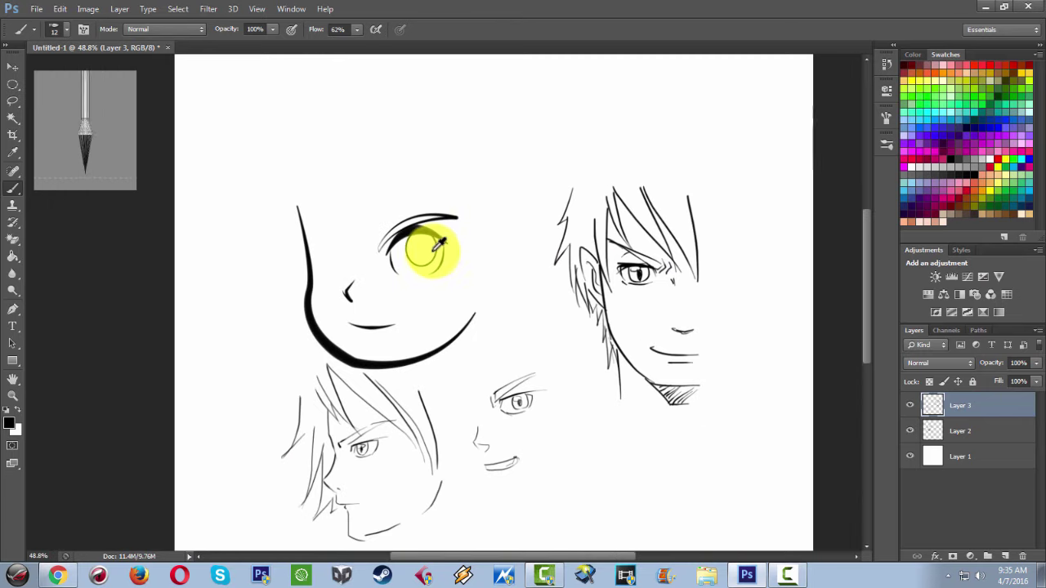
{"action": "left_click_drag", "start_coordinate": [411, 274], "coordinate": [380, 160]}
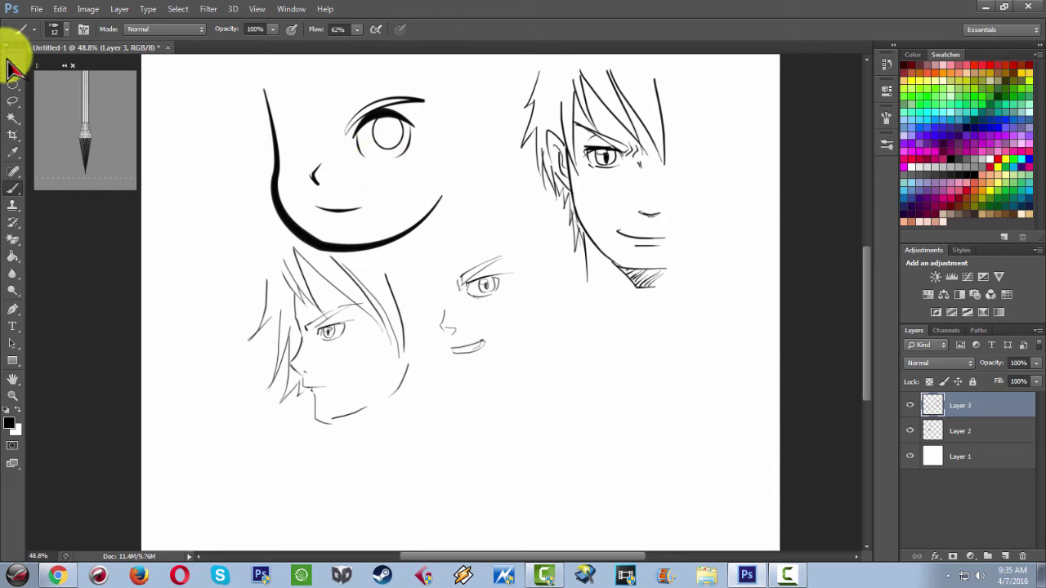
{"action": "left_click", "coordinate": [26, 30]}
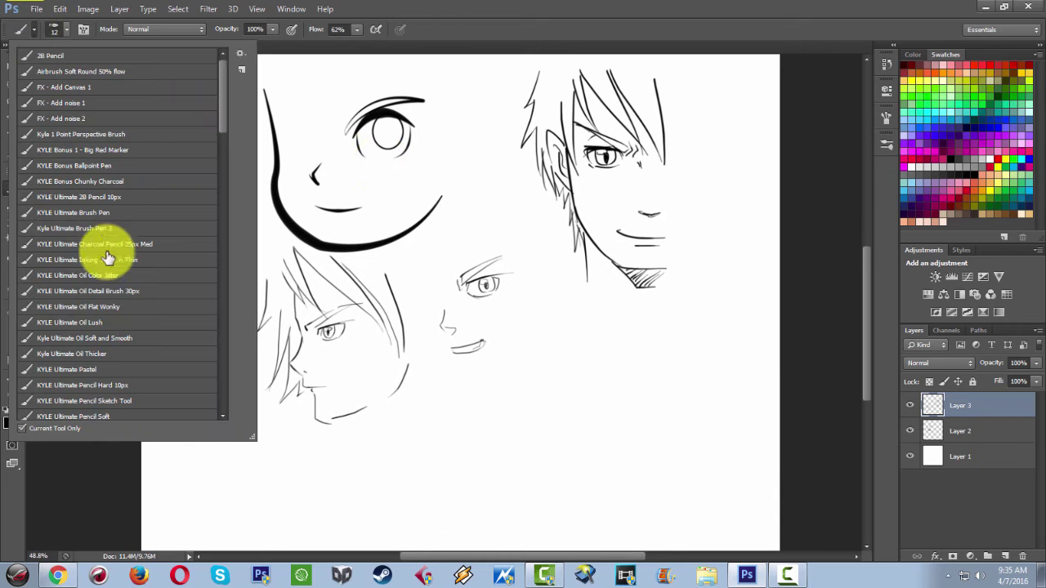
{"action": "left_click", "coordinate": [98, 262]}
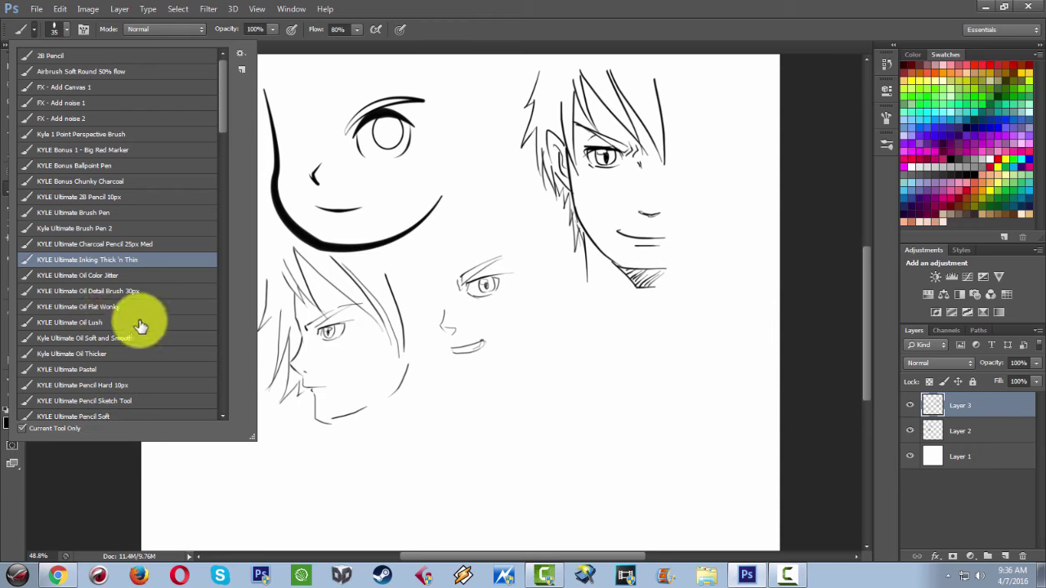
{"action": "left_click", "coordinate": [24, 37]}
Ink a smooth tapered upper eyelid with a thin under-line and corner stroke
{"action": "scroll", "coordinate": [576, 388], "scroll_direction": "up", "scroll_amount": 1}
{"action": "scroll", "coordinate": [580, 384], "scroll_direction": "up", "scroll_amount": 1}
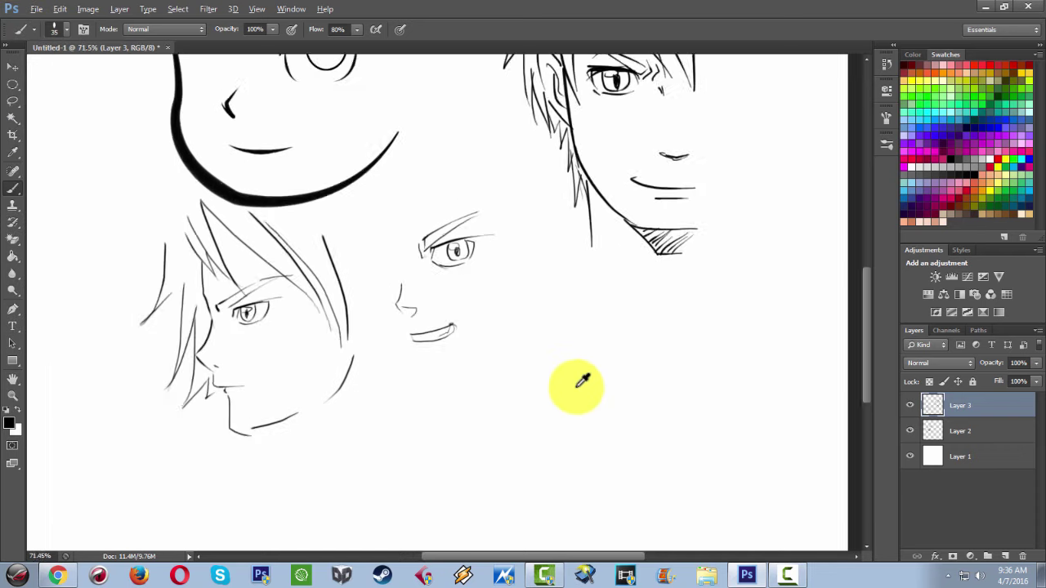
{"action": "scroll", "coordinate": [579, 384], "scroll_direction": "up", "scroll_amount": 1}
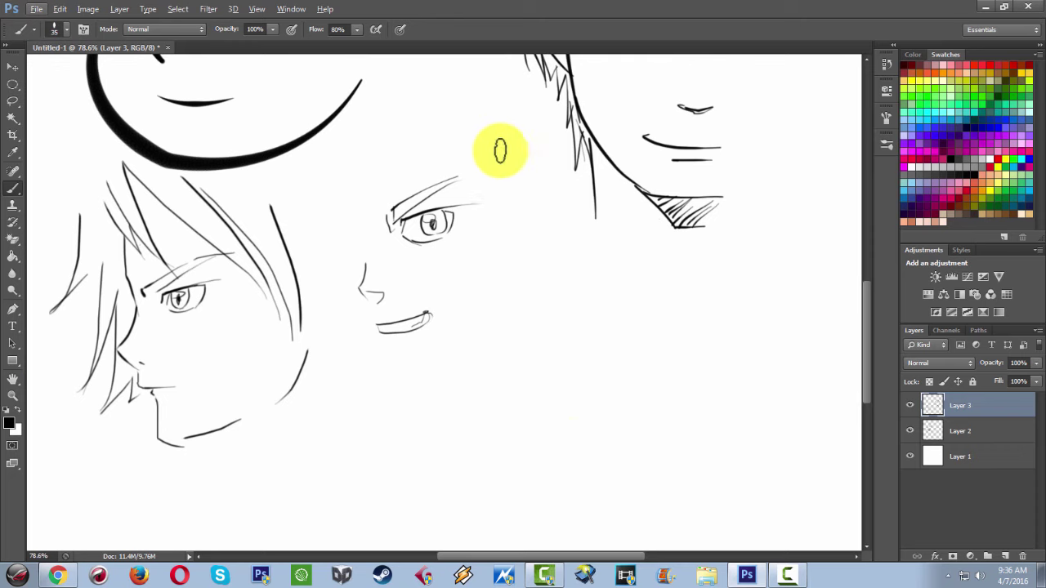
{"action": "mouse_move", "coordinate": [532, 310]}
{"action": "left_mouse_down"}
{"action": "mouse_move", "coordinate": [635, 276]}
{"action": "mouse_move", "coordinate": [548, 327]}
{"action": "mouse_move", "coordinate": [621, 285]}
{"action": "mouse_move", "coordinate": [611, 307]}
{"action": "left_mouse_up"}
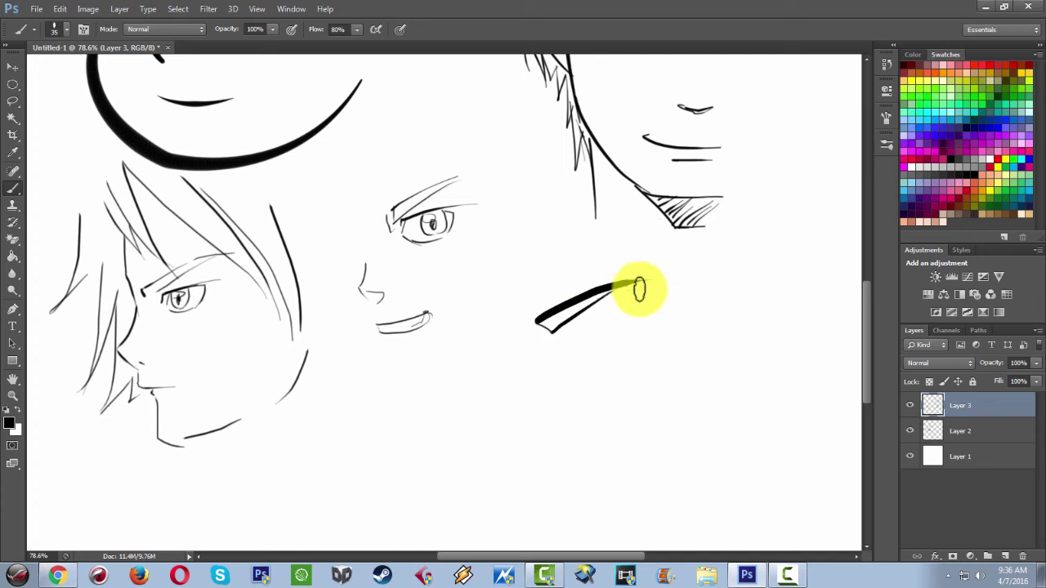
{"action": "key", "text": "ctrl+z"}
{"action": "mouse_move", "coordinate": [537, 319]}
{"action": "left_mouse_down"}
{"action": "mouse_move", "coordinate": [643, 283]}
{"action": "mouse_move", "coordinate": [593, 306]}
{"action": "mouse_move", "coordinate": [597, 323]}
{"action": "left_mouse_up"}
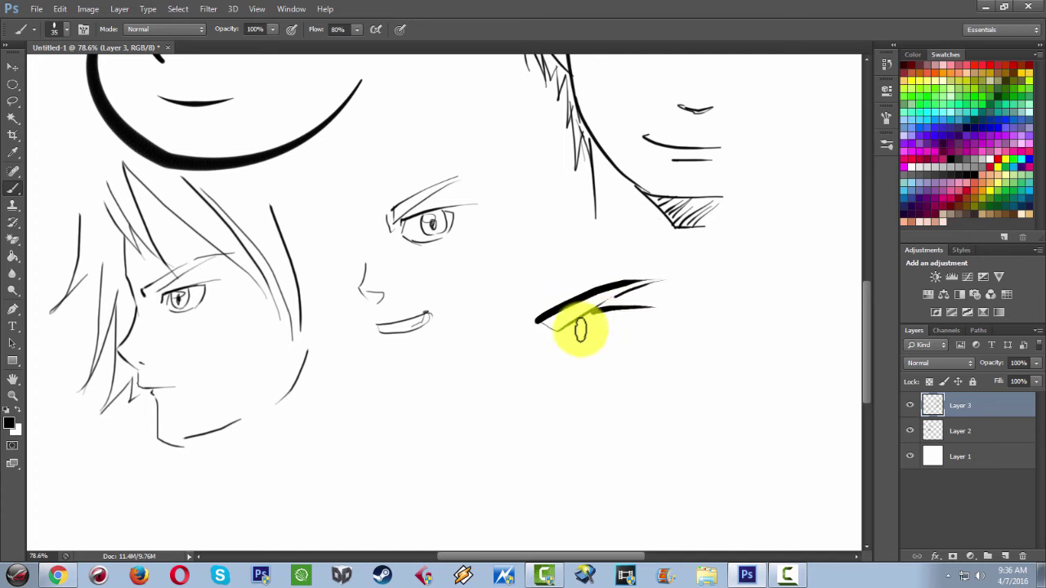
{"action": "mouse_move", "coordinate": [574, 347]}
{"action": "left_mouse_down"}
{"action": "mouse_move", "coordinate": [621, 292]}
{"action": "mouse_move", "coordinate": [594, 228]}
{"action": "left_mouse_up"}
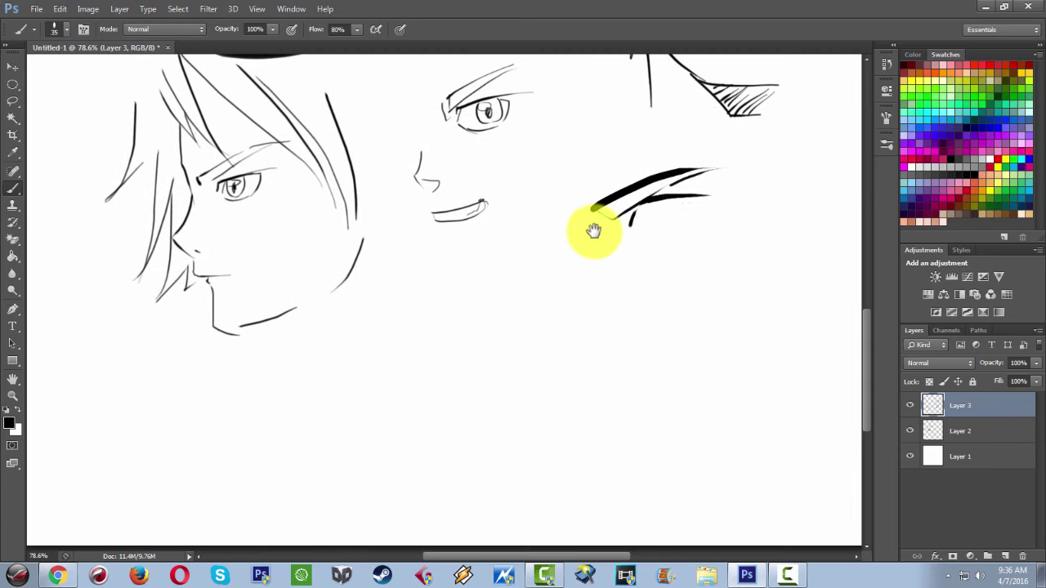
{"action": "left_click_drag", "start_coordinate": [653, 196], "coordinate": [701, 230]}
{"action": "mouse_move", "coordinate": [635, 237]}
{"action": "left_mouse_down"}
{"action": "mouse_move", "coordinate": [658, 241]}
{"action": "mouse_move", "coordinate": [701, 219]}
{"action": "mouse_move", "coordinate": [684, 232]}
{"action": "mouse_move", "coordinate": [693, 221]}
{"action": "mouse_move", "coordinate": [663, 211]}
{"action": "left_mouse_up"}
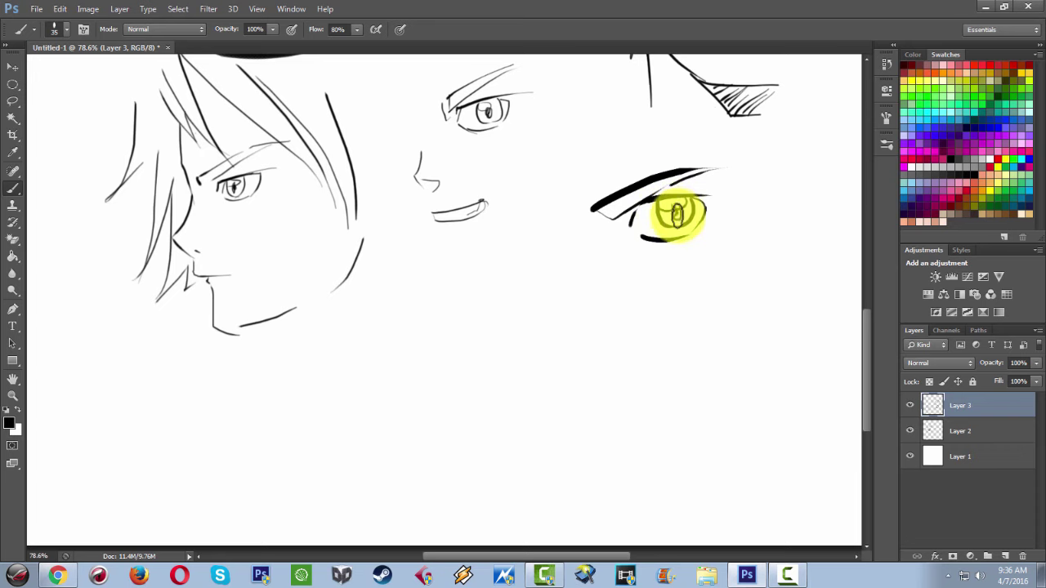
Try several nose strokes below the eye, undoing each attempt
{"action": "mouse_move", "coordinate": [585, 255]}
{"action": "left_mouse_down"}
{"action": "mouse_move", "coordinate": [582, 286]}
{"action": "mouse_move", "coordinate": [561, 304]}
{"action": "mouse_move", "coordinate": [580, 307]}
{"action": "left_mouse_up"}
{"action": "key", "text": "ctrl+z"}
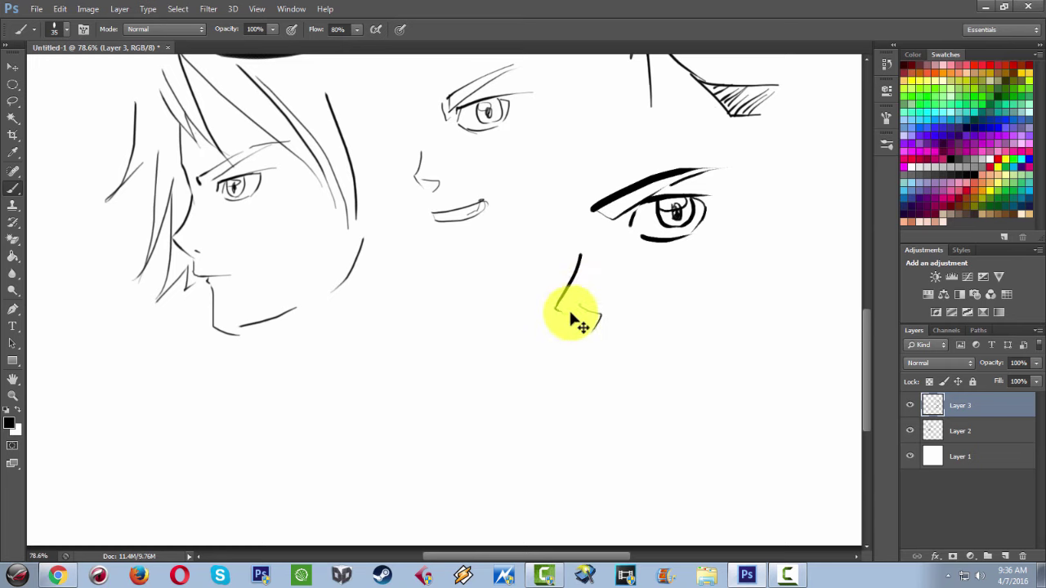
{"action": "key", "text": "ctrl+alt+z"}
{"action": "key", "text": "ctrl+alt+z"}
{"action": "mouse_move", "coordinate": [563, 265]}
{"action": "left_mouse_down"}
{"action": "mouse_move", "coordinate": [561, 312]}
{"action": "mouse_move", "coordinate": [572, 338]}
{"action": "left_mouse_up"}
{"action": "key", "text": "ctrl+alt+z"}
{"action": "key", "text": "ctrl+alt+z"}
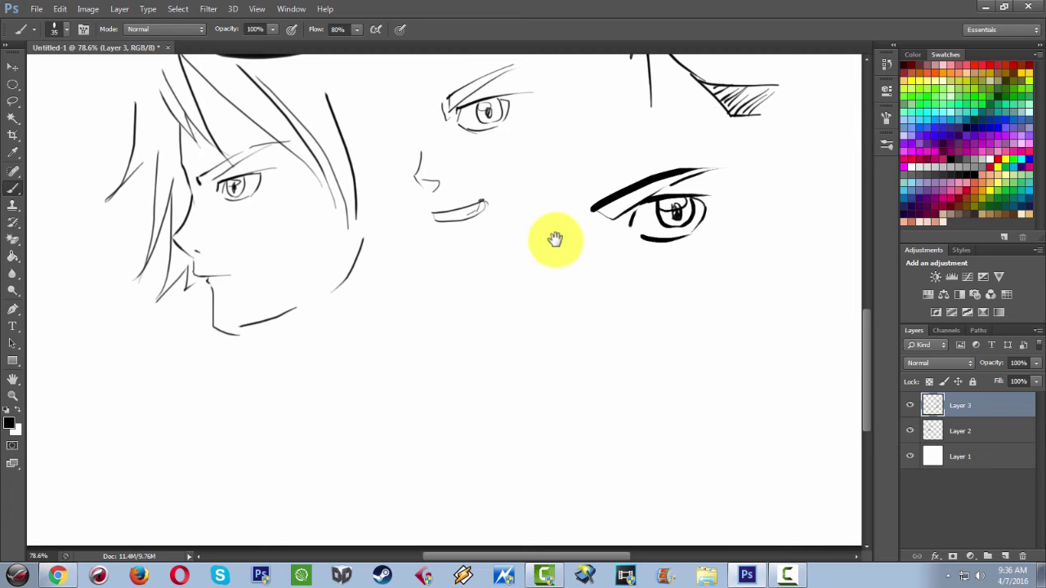
Ink a nose mark and a two-line tapered mouth below the new eye
{"action": "mouse_move", "coordinate": [488, 275]}
{"action": "left_mouse_down"}
{"action": "mouse_move", "coordinate": [518, 219]}
{"action": "mouse_move", "coordinate": [534, 220]}
{"action": "left_mouse_up"}
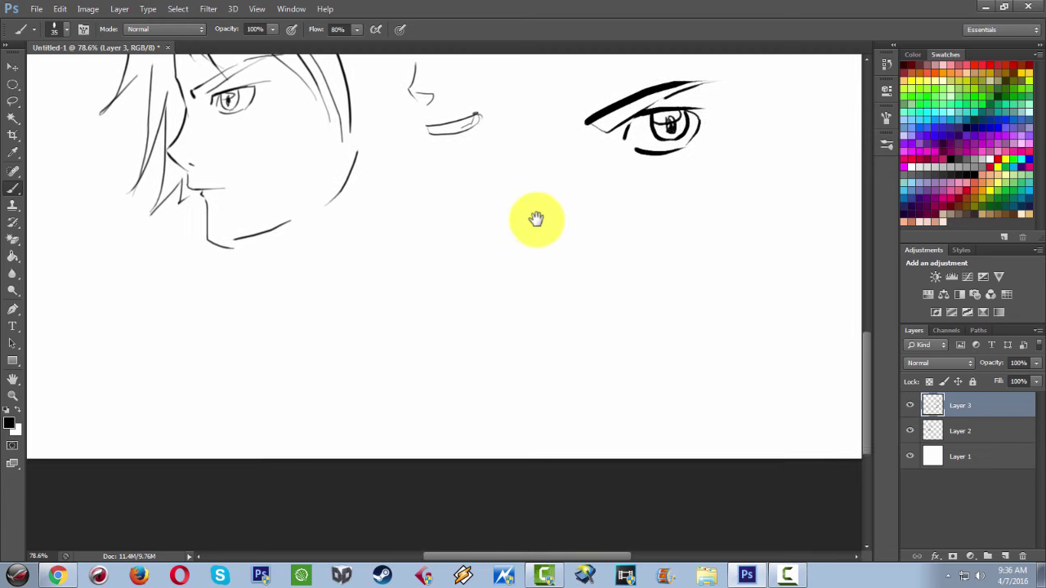
{"action": "mouse_move", "coordinate": [568, 170]}
{"action": "left_mouse_down"}
{"action": "mouse_move", "coordinate": [549, 225]}
{"action": "mouse_move", "coordinate": [600, 235]}
{"action": "left_mouse_up"}
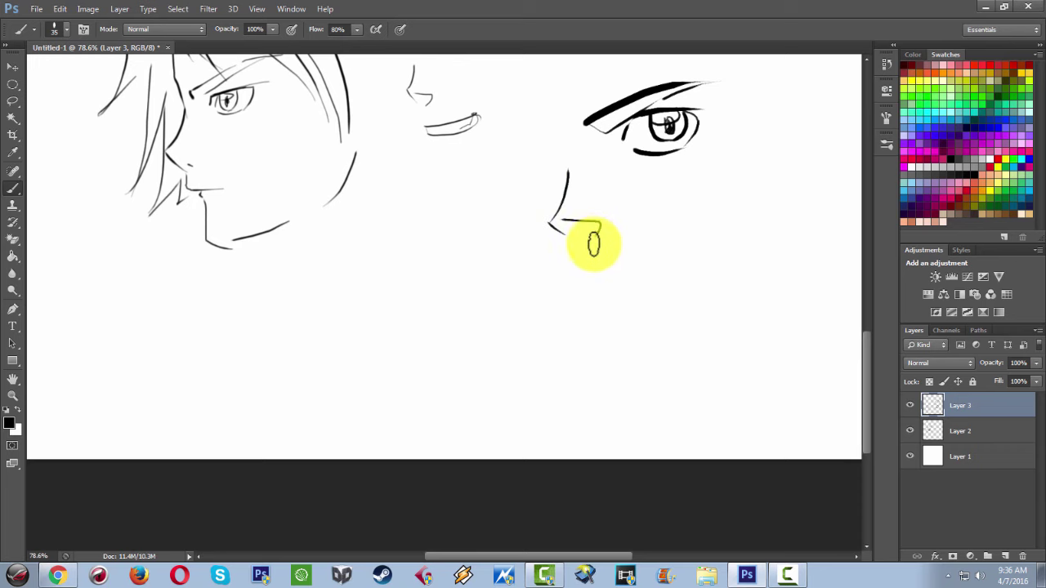
{"action": "left_click_drag", "start_coordinate": [562, 274], "coordinate": [663, 264]}
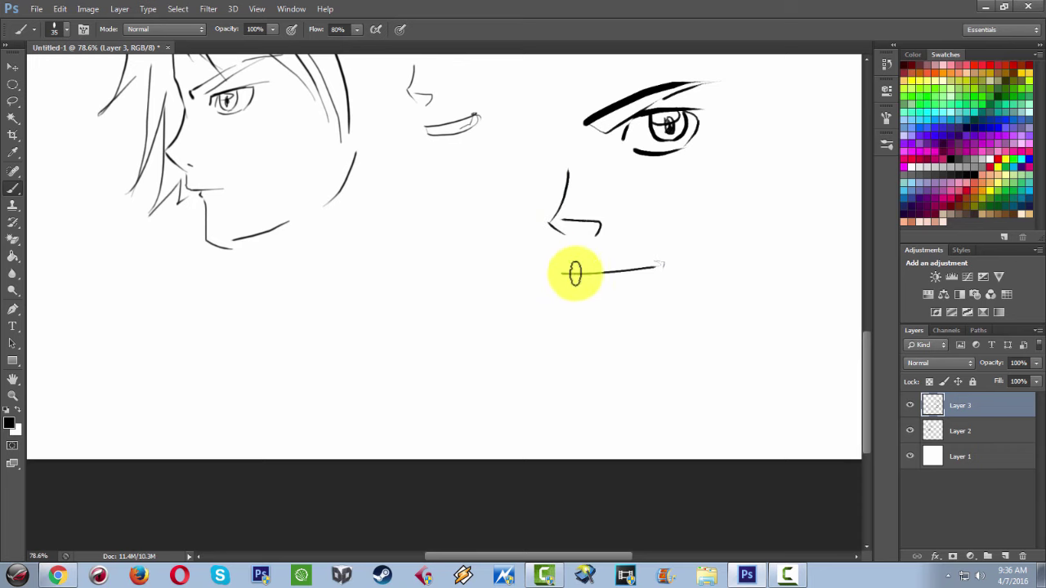
{"action": "left_click_drag", "start_coordinate": [567, 284], "coordinate": [666, 266]}
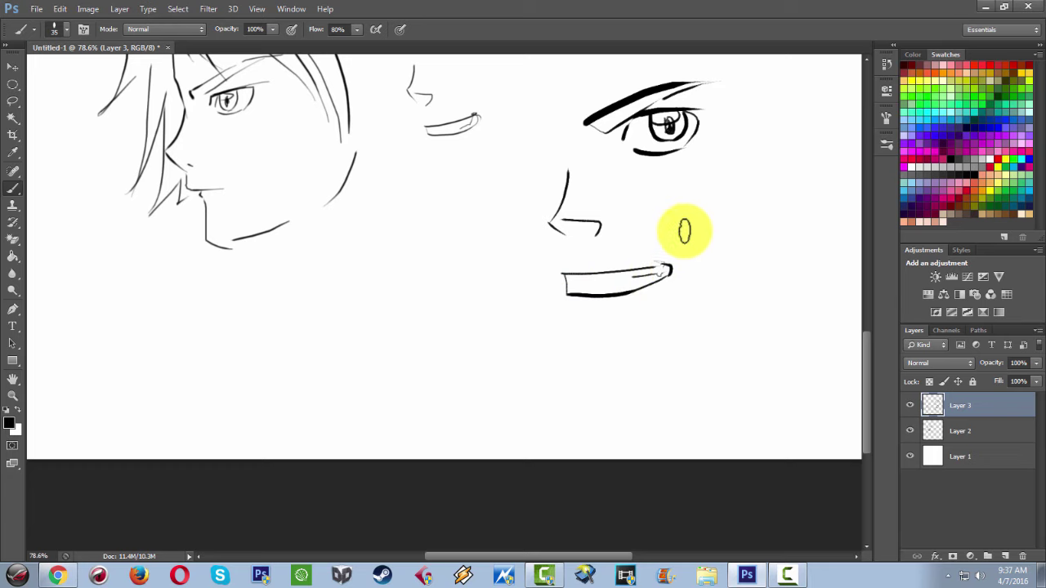
{"action": "left_click_drag", "start_coordinate": [685, 231], "coordinate": [639, 256]}
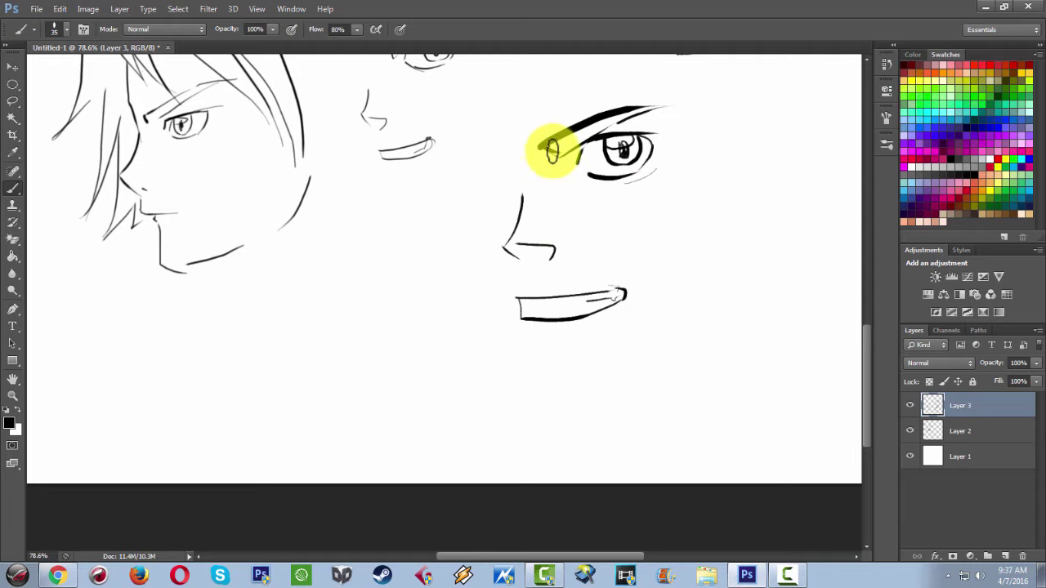
Lengthen the tapered right end of the upper eyelid
{"action": "left_click_drag", "start_coordinate": [572, 175], "coordinate": [511, 269]}
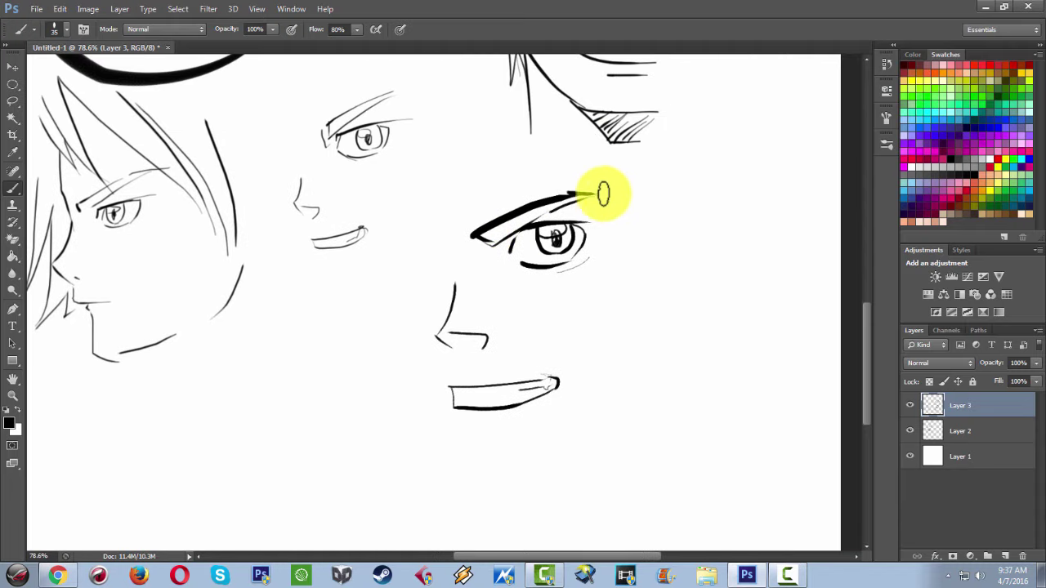
{"action": "left_click_drag", "start_coordinate": [612, 191], "coordinate": [584, 187]}
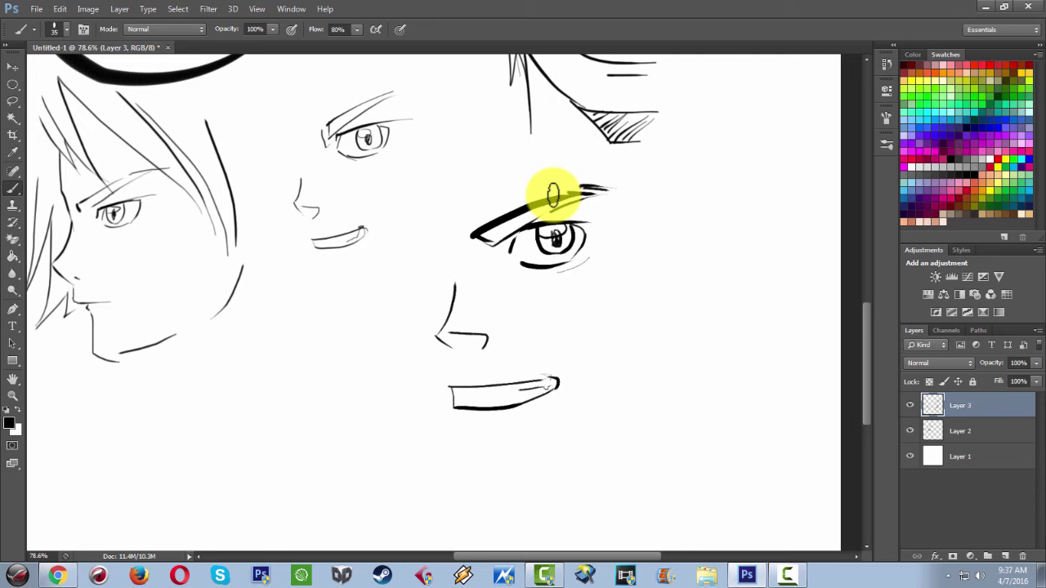
{"action": "key", "text": "alt"}
{"action": "scroll", "coordinate": [553, 194], "scroll_direction": "down", "scroll_amount": 1}
{"action": "scroll", "coordinate": [553, 194], "scroll_direction": "up", "scroll_amount": 1}
{"action": "scroll", "coordinate": [556, 193], "scroll_direction": "down", "scroll_amount": 1}
{"action": "scroll", "coordinate": [558, 191], "scroll_direction": "down", "scroll_amount": 1}
{"action": "scroll", "coordinate": [559, 189], "scroll_direction": "down", "scroll_amount": 1}
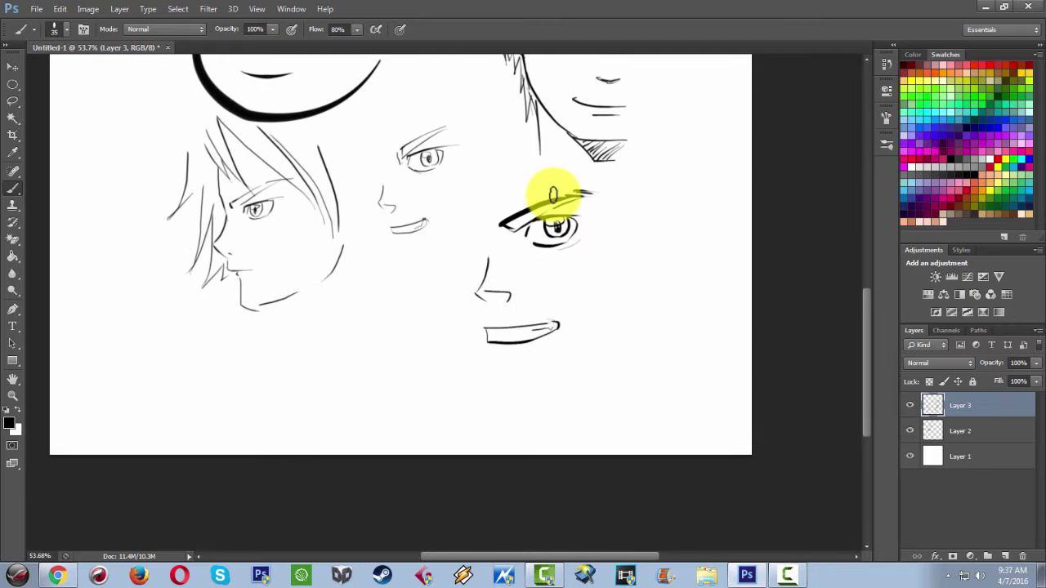
{"action": "left_click_drag", "start_coordinate": [527, 144], "coordinate": [559, 290]}
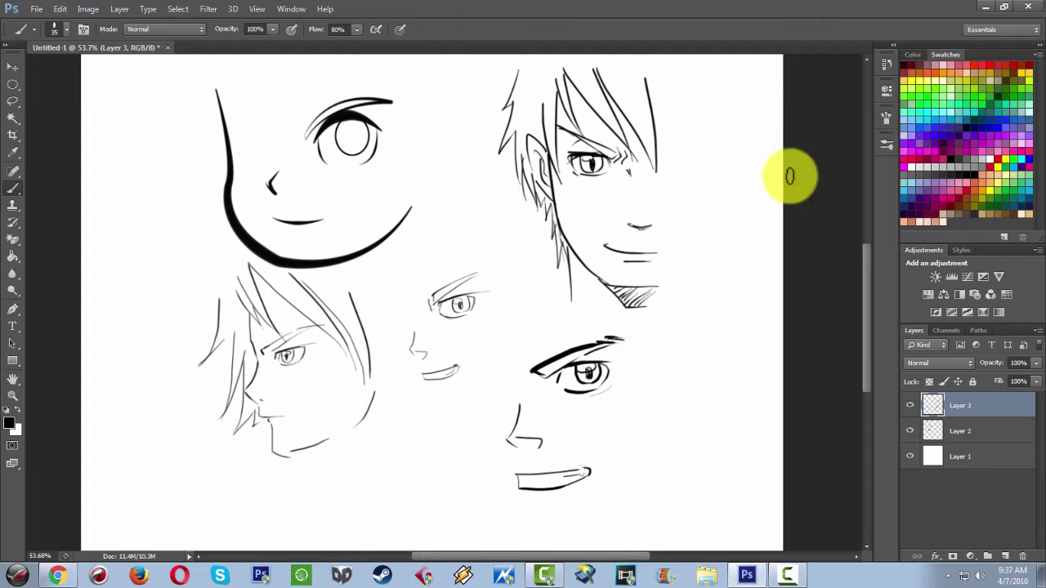
{"action": "left_click", "coordinate": [887, 141]}
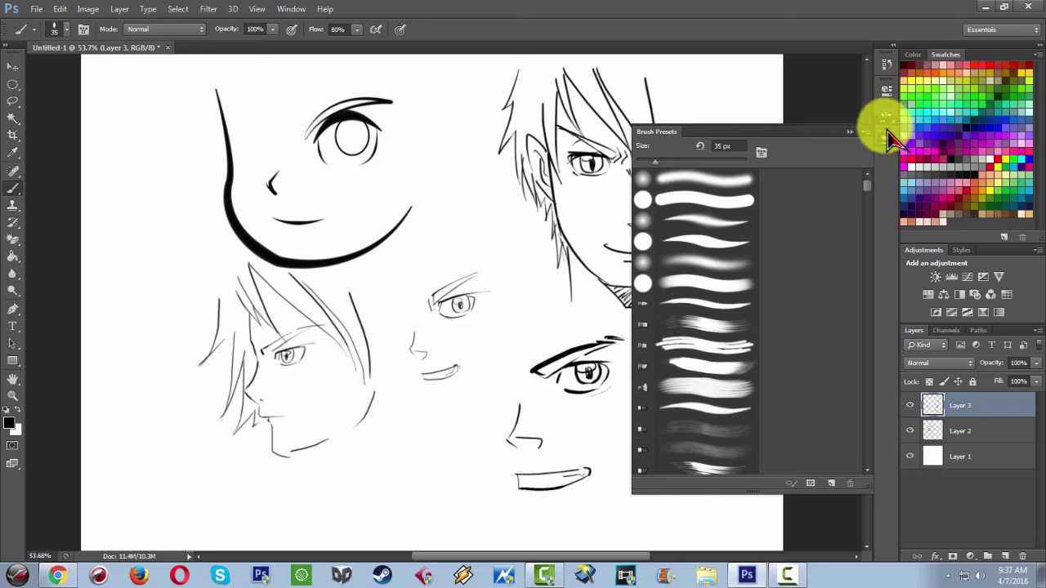
{"action": "left_click", "coordinate": [887, 140]}
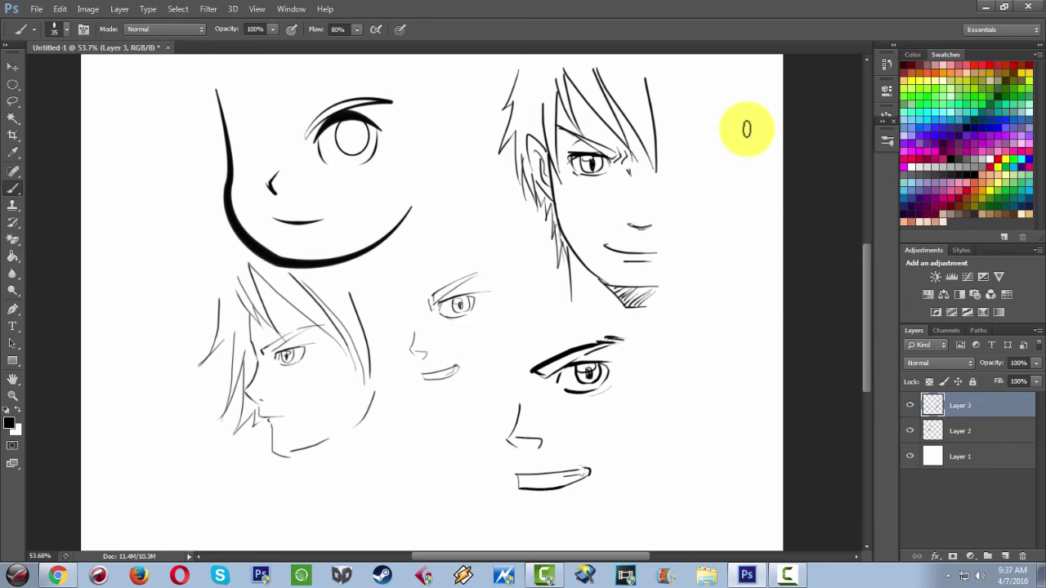